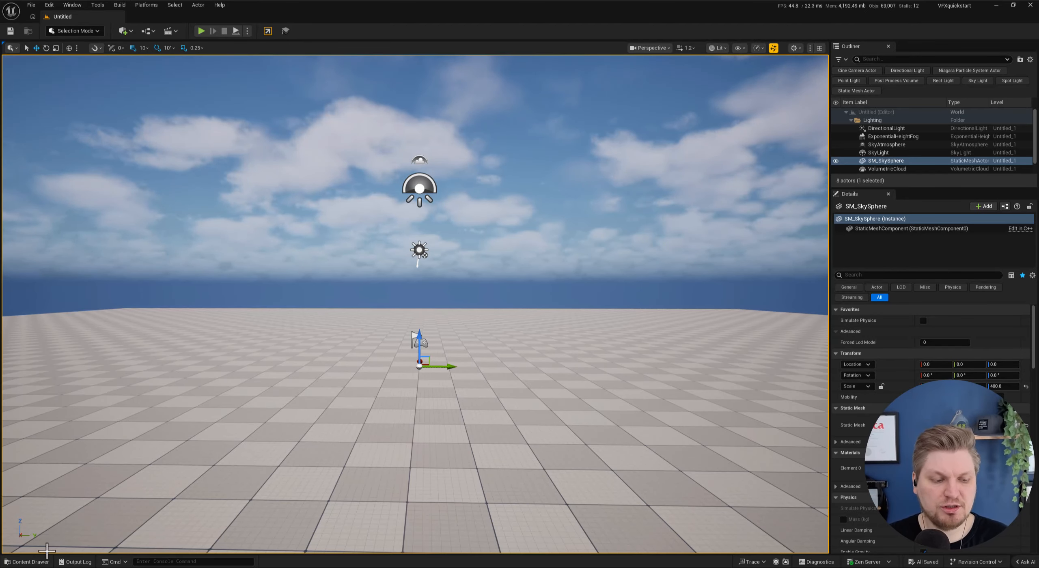
Open the content drawer, dock it in the layout as a Content Browser and make it taller.
{"action": "left_click", "coordinate": [23, 562]}
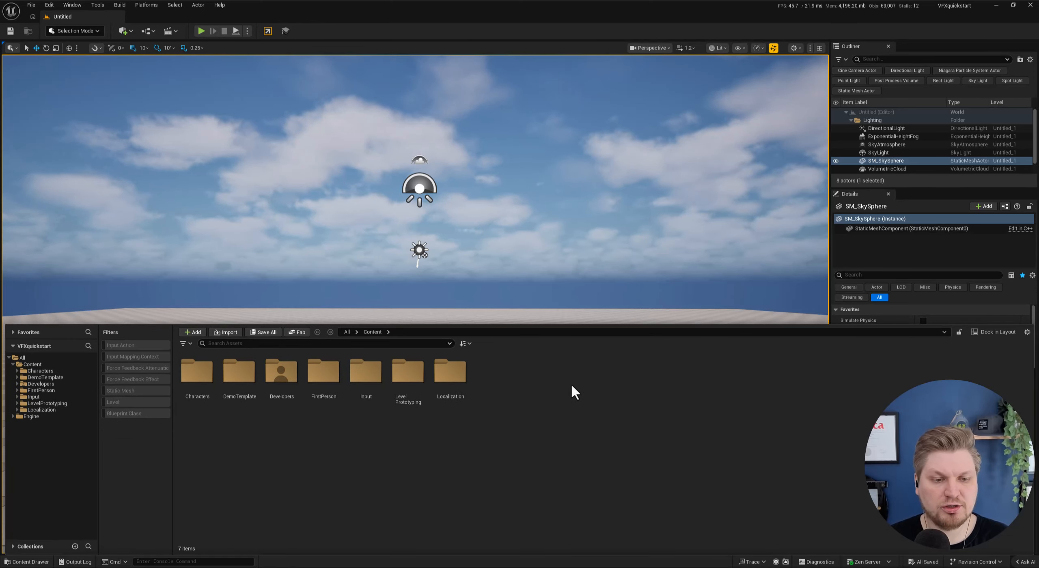
{"action": "left_click", "coordinate": [409, 306]}
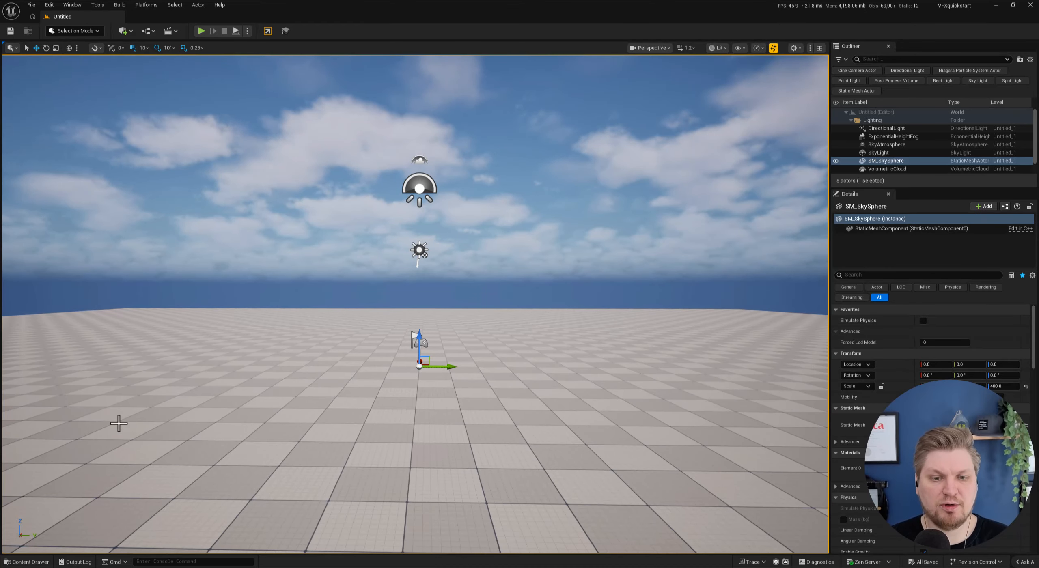
{"action": "left_click", "coordinate": [28, 562]}
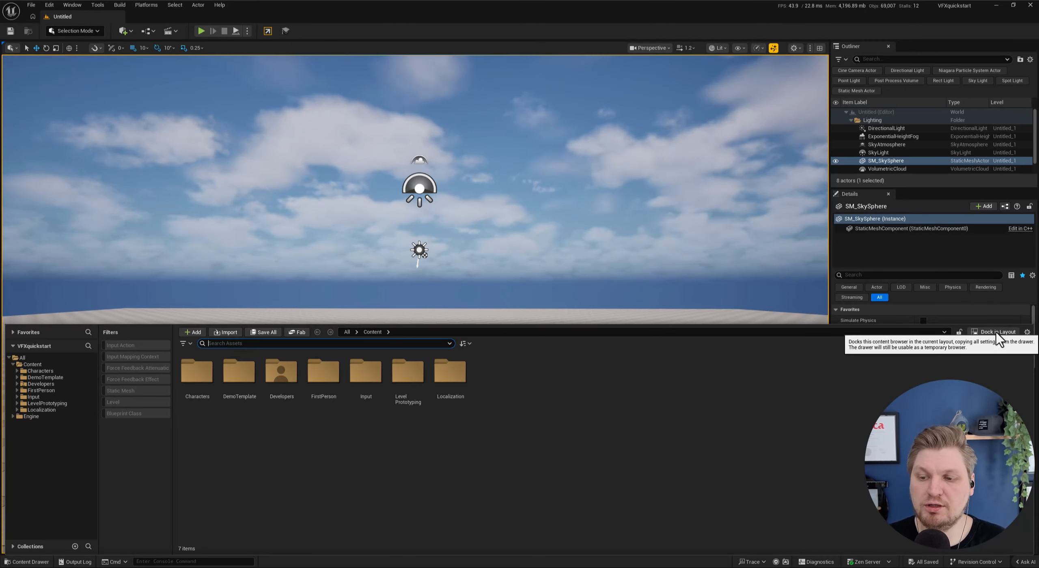
{"action": "left_click", "coordinate": [982, 332]}
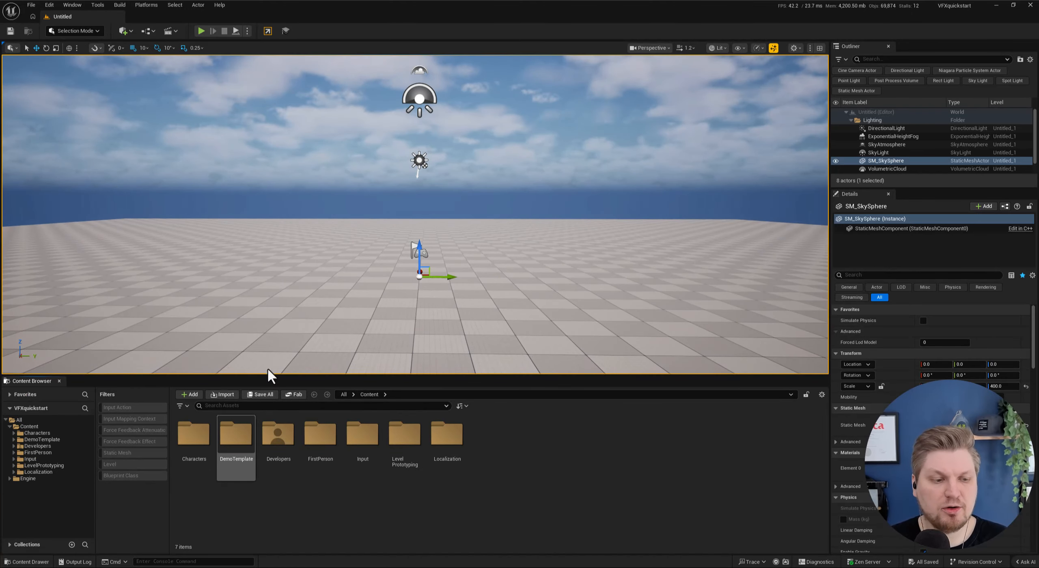
{"action": "left_click", "coordinate": [322, 270]}
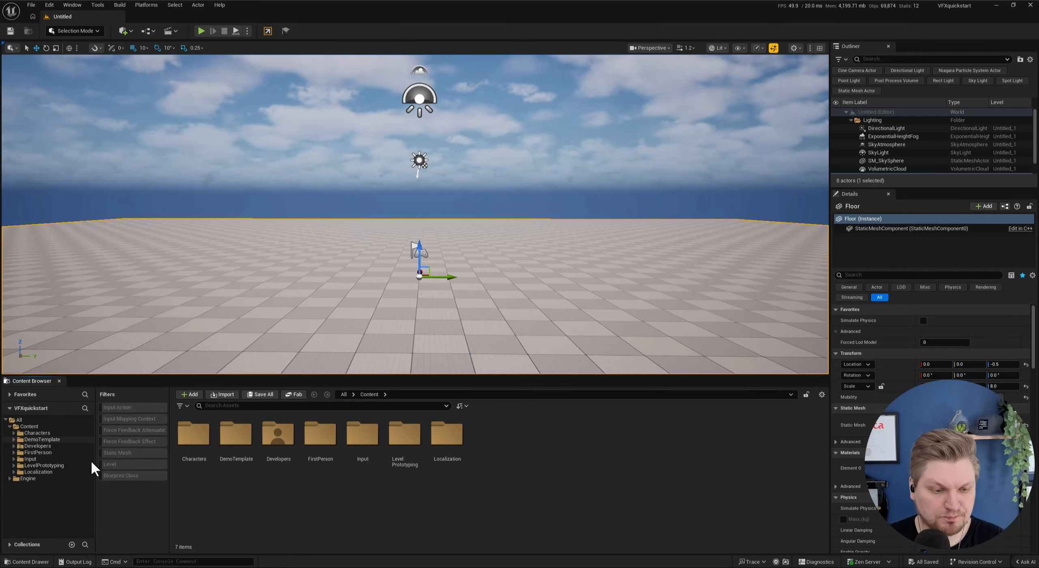
{"action": "left_click_drag", "start_coordinate": [101, 374], "coordinate": [151, 189]}
Look through the project's Content subfolders, from Characters to Localization, and expand the DemoTemplate folder.
{"action": "left_click", "coordinate": [33, 254]}
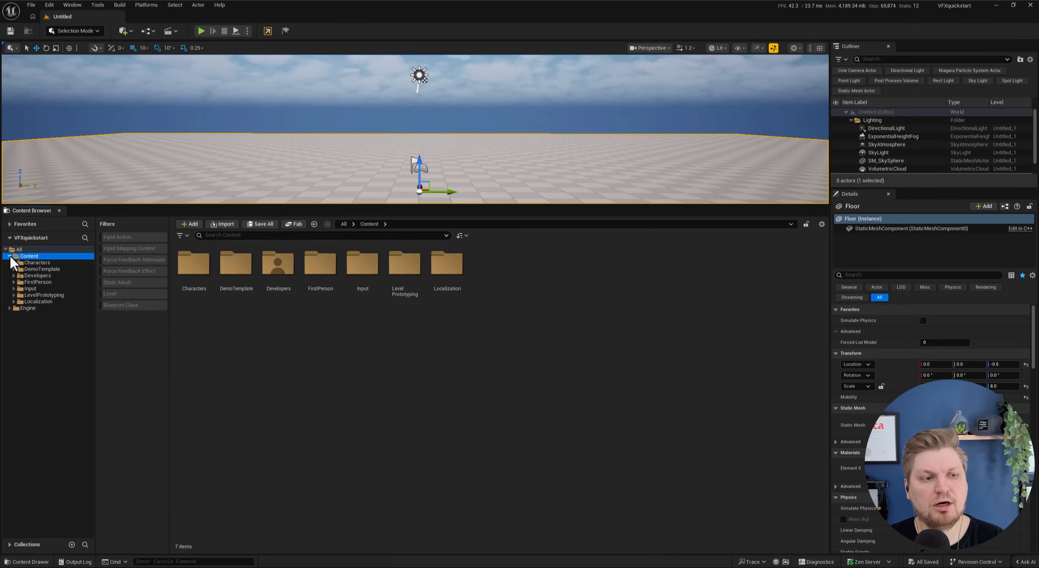
{"action": "left_click", "coordinate": [31, 263]}
{"action": "left_click", "coordinate": [32, 269]}
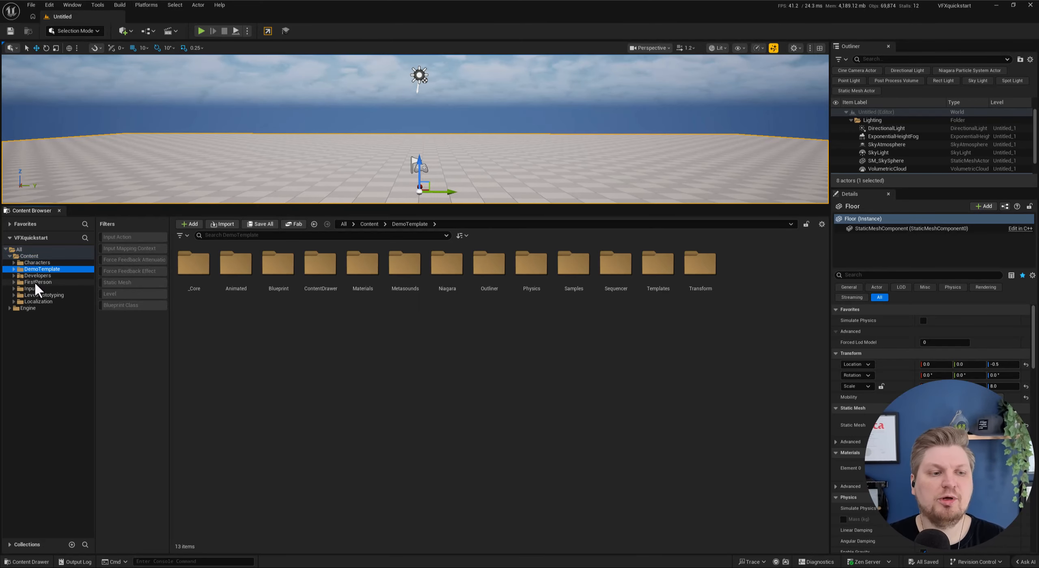
{"action": "left_click", "coordinate": [34, 282]}
{"action": "left_click", "coordinate": [31, 289]}
{"action": "left_click", "coordinate": [53, 295]}
{"action": "left_click", "coordinate": [50, 301]}
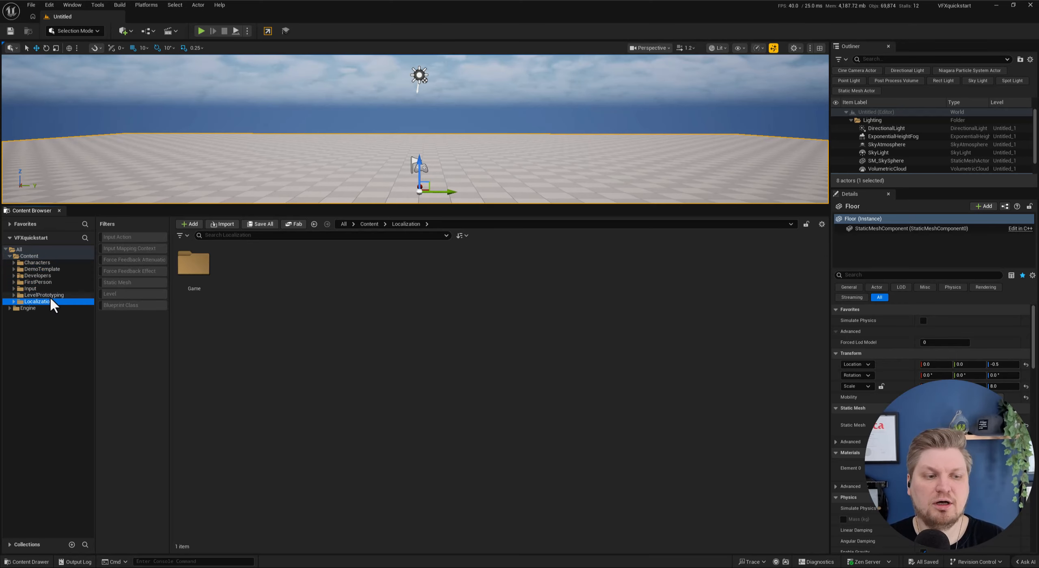
{"action": "left_click", "coordinate": [50, 263]}
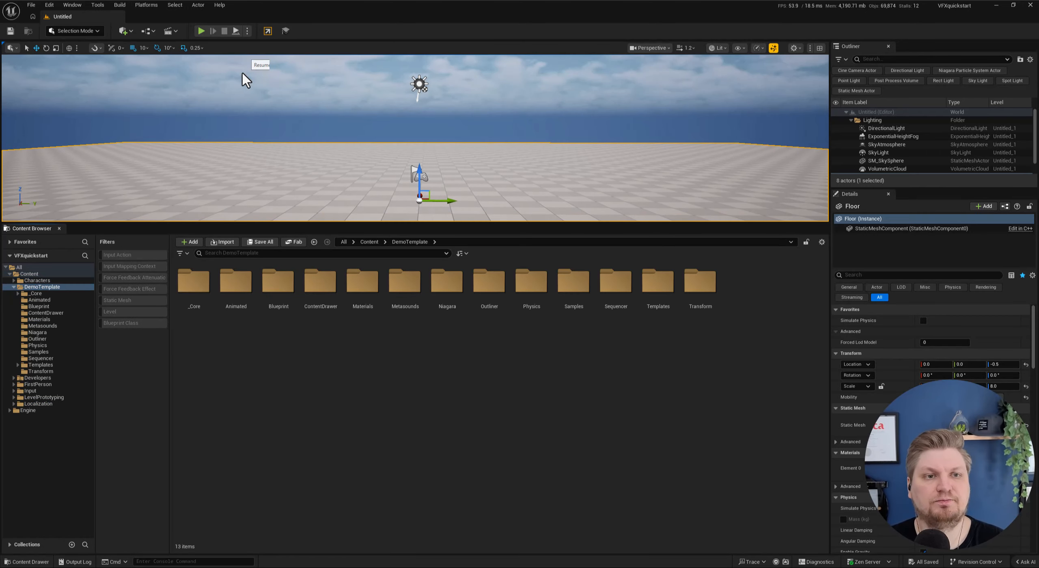
Filter the project assets to Static Mesh only and show those in the LevelPrototyping folder.
{"action": "left_click", "coordinate": [182, 254]}
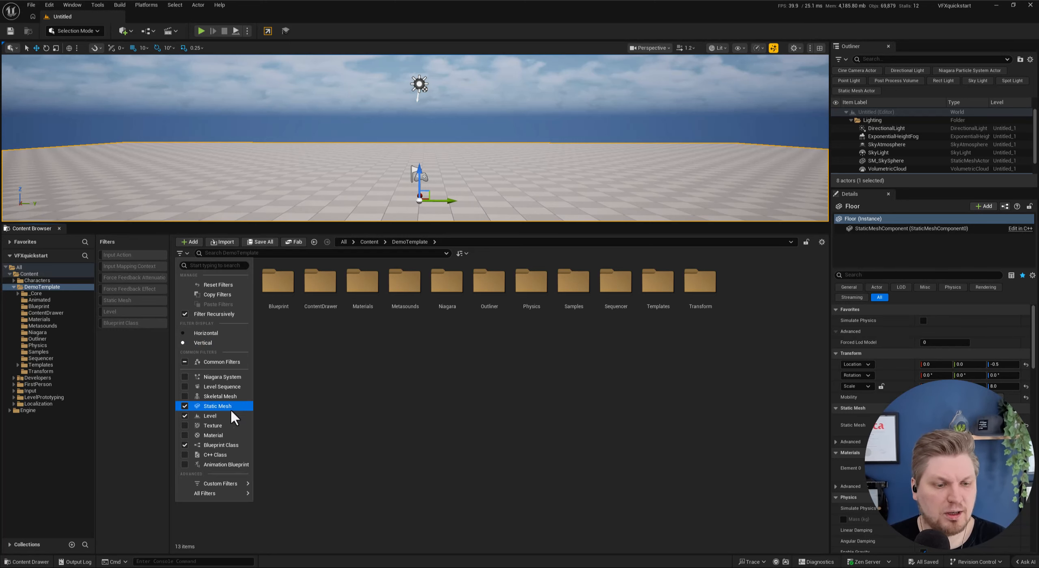
{"action": "left_click", "coordinate": [115, 293]}
{"action": "left_click", "coordinate": [119, 301]}
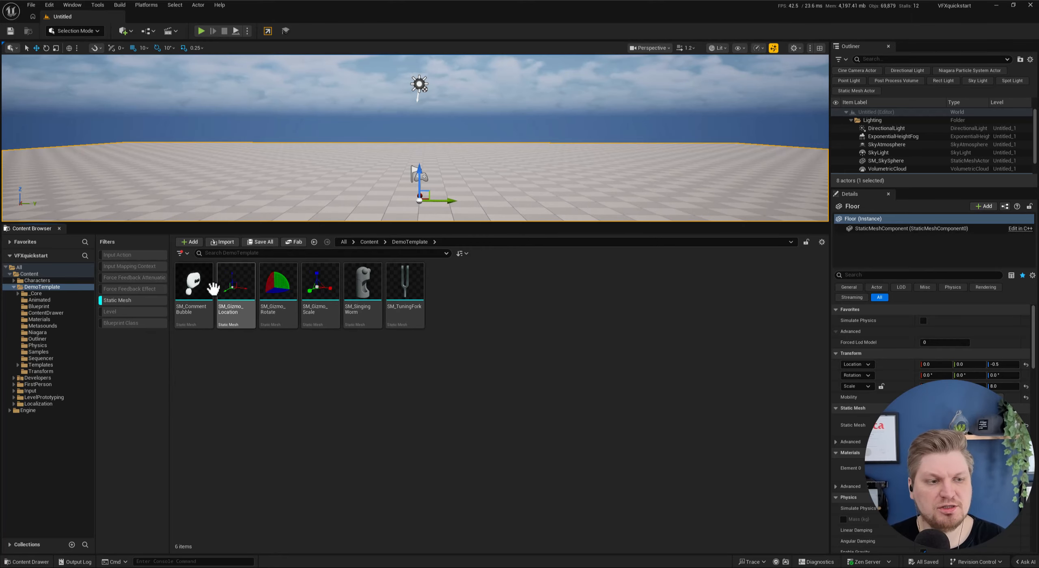
{"action": "left_click", "coordinate": [30, 281]}
{"action": "left_click", "coordinate": [35, 286]}
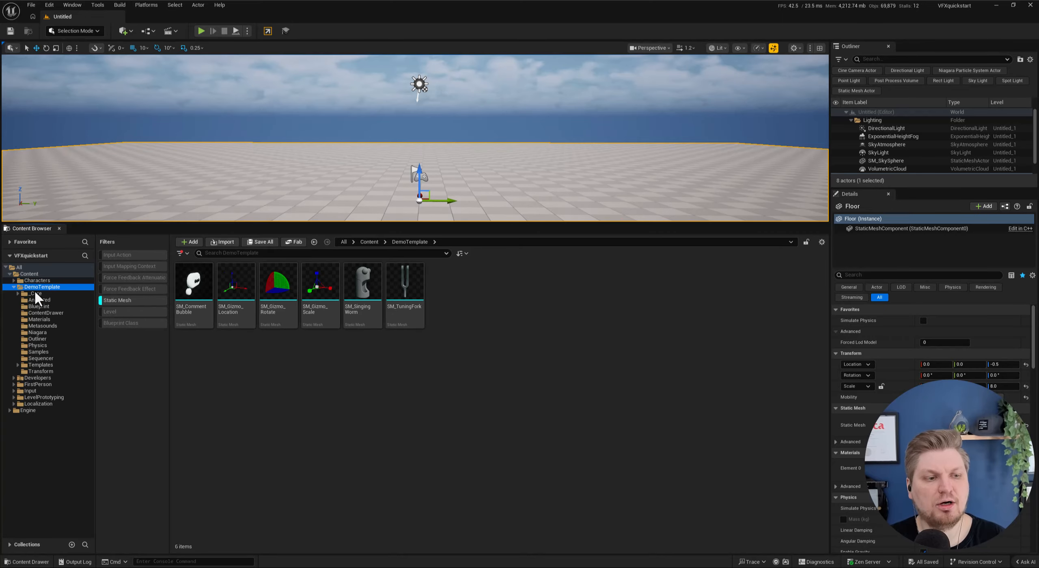
{"action": "left_click", "coordinate": [41, 384]}
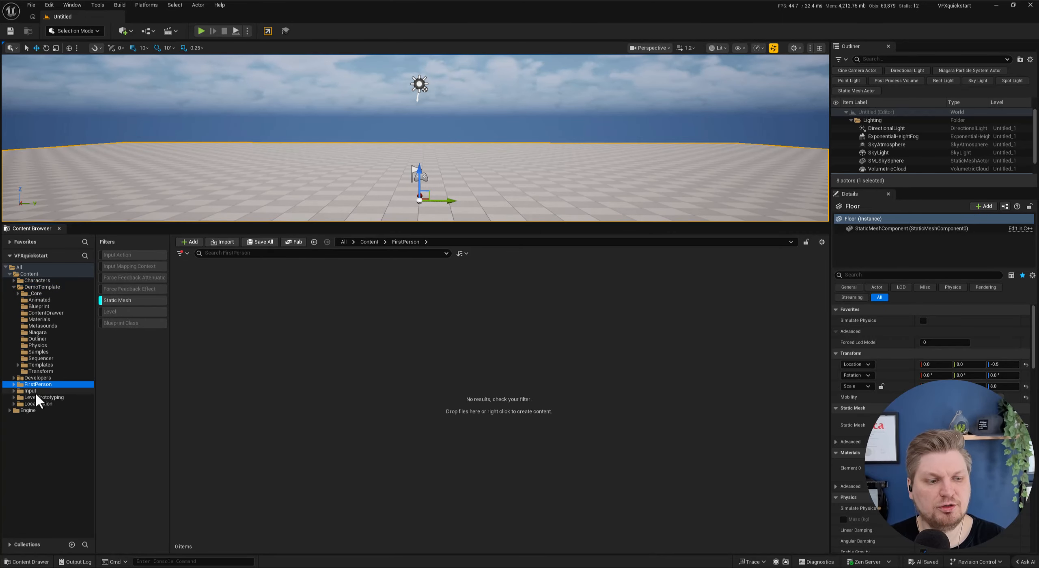
{"action": "left_click", "coordinate": [35, 397]}
Place the SM_Cylinder static mesh on the floor beside the player start, at about X -20, Y 110.
{"action": "left_click", "coordinate": [362, 349]}
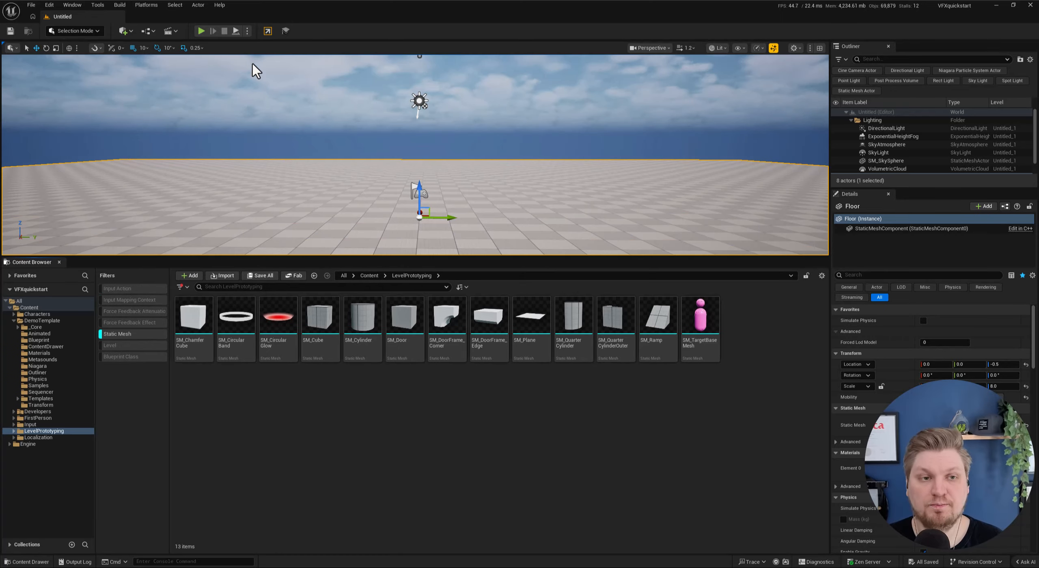
{"action": "left_click", "coordinate": [364, 357]}
{"action": "left_click", "coordinate": [364, 402]}
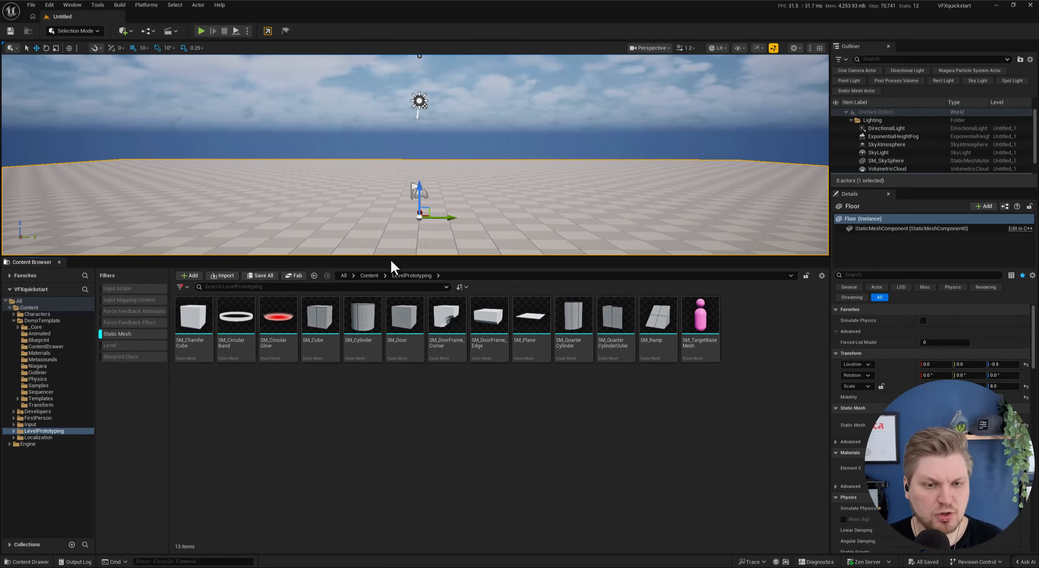
{"action": "left_click_drag", "start_coordinate": [361, 341], "coordinate": [431, 211]}
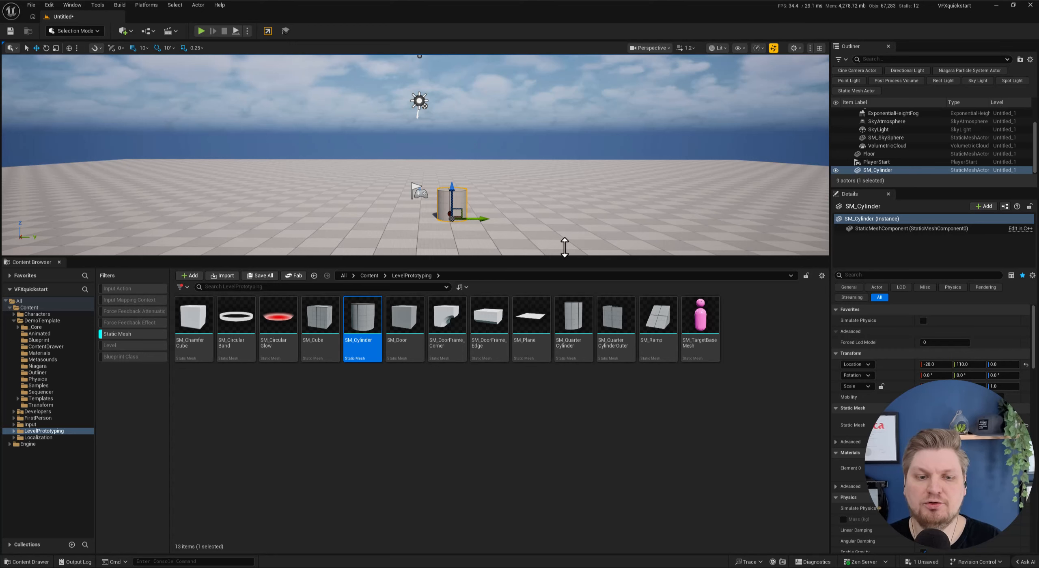
Select the placed cylinder in the Outliner and enlarge the Outliner to show more of the actor list.
{"action": "left_click", "coordinate": [880, 165]}
{"action": "left_click", "coordinate": [881, 170]}
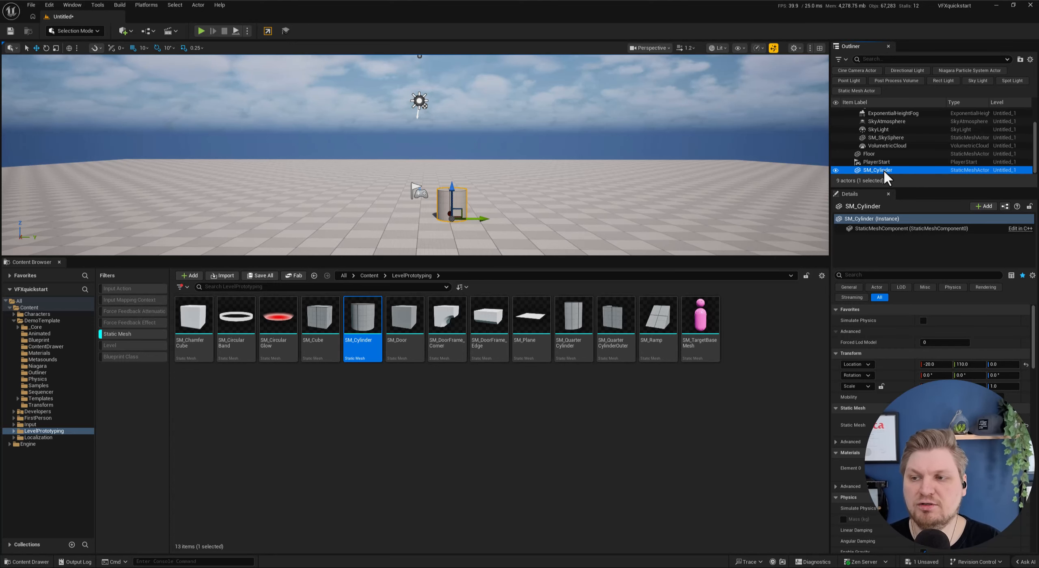
{"action": "left_click_drag", "start_coordinate": [857, 187], "coordinate": [862, 283]}
Place a second SM_Cylinder in front of the first, duplicate it and move the copy along the Y axis to the other side.
{"action": "left_click_drag", "start_coordinate": [375, 349], "coordinate": [400, 215]}
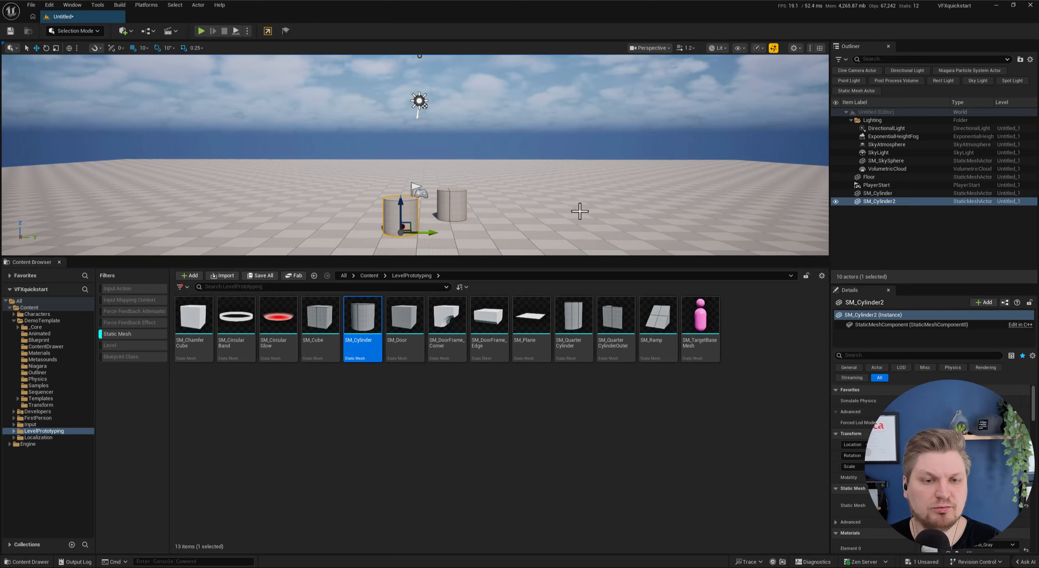
{"action": "left_click", "coordinate": [879, 201]}
{"action": "key", "text": "ctrl+d"}
{"action": "left_click", "coordinate": [879, 194]}
{"action": "left_click", "coordinate": [881, 209]}
{"action": "left_click_drag", "start_coordinate": [437, 230], "coordinate": [529, 232]}
Show the whole Content folder and switch the Static Mesh filter off so that its subfolders are listed.
{"action": "left_click", "coordinate": [396, 416]}
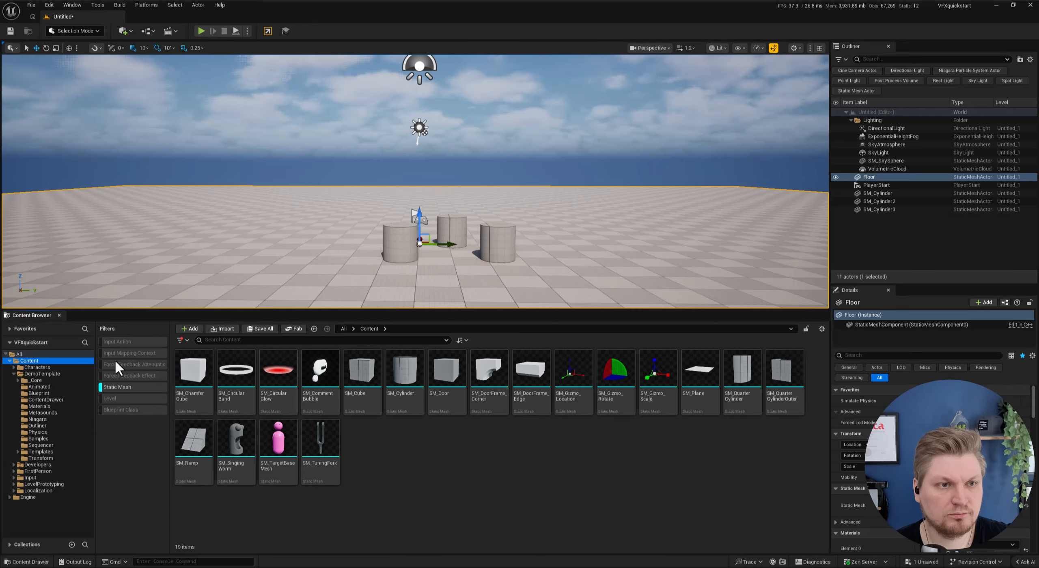
{"action": "left_click", "coordinate": [123, 386]}
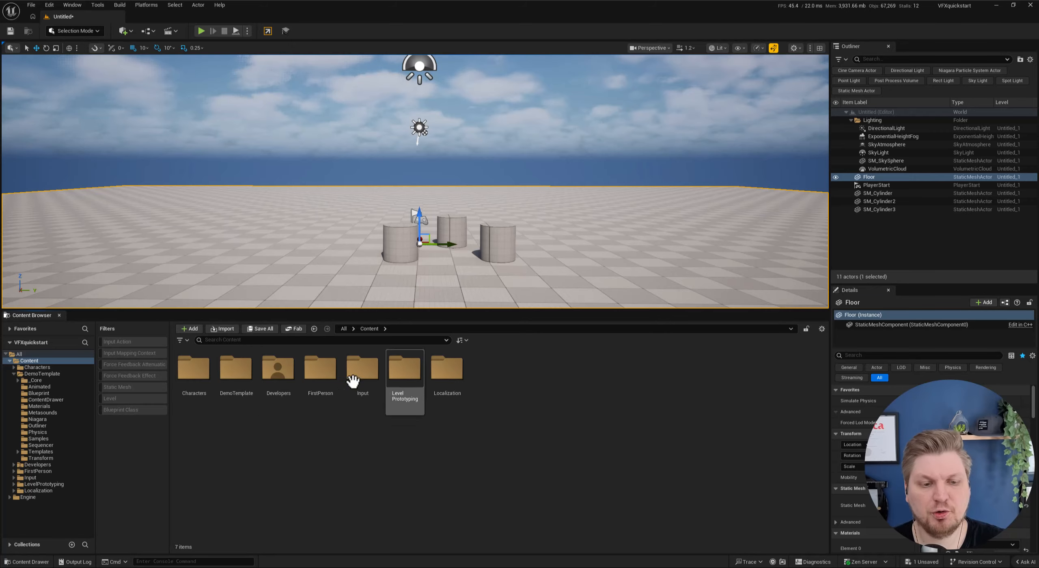
{"action": "left_click", "coordinate": [117, 386]}
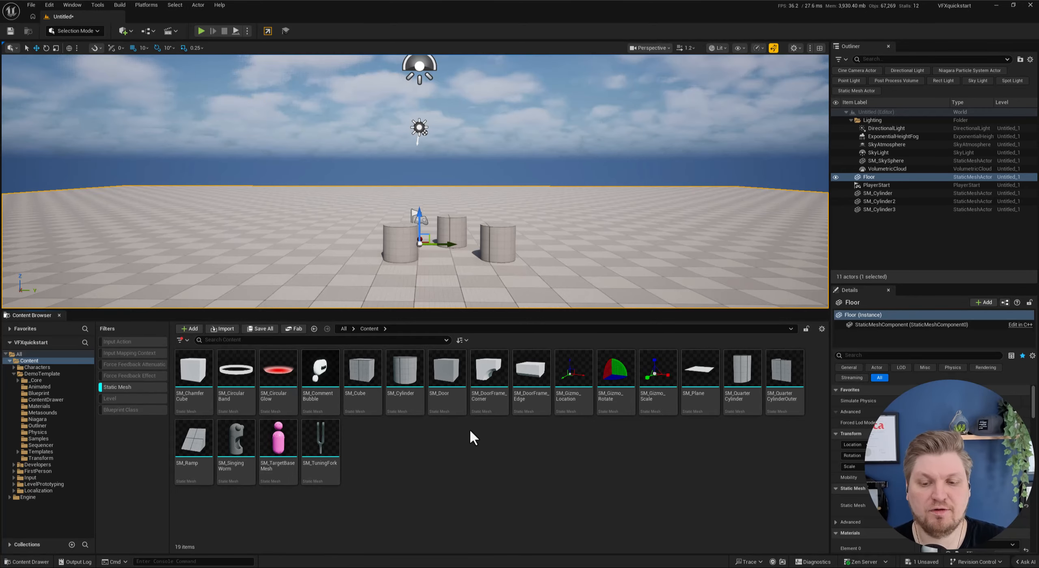
{"action": "left_click", "coordinate": [136, 388]}
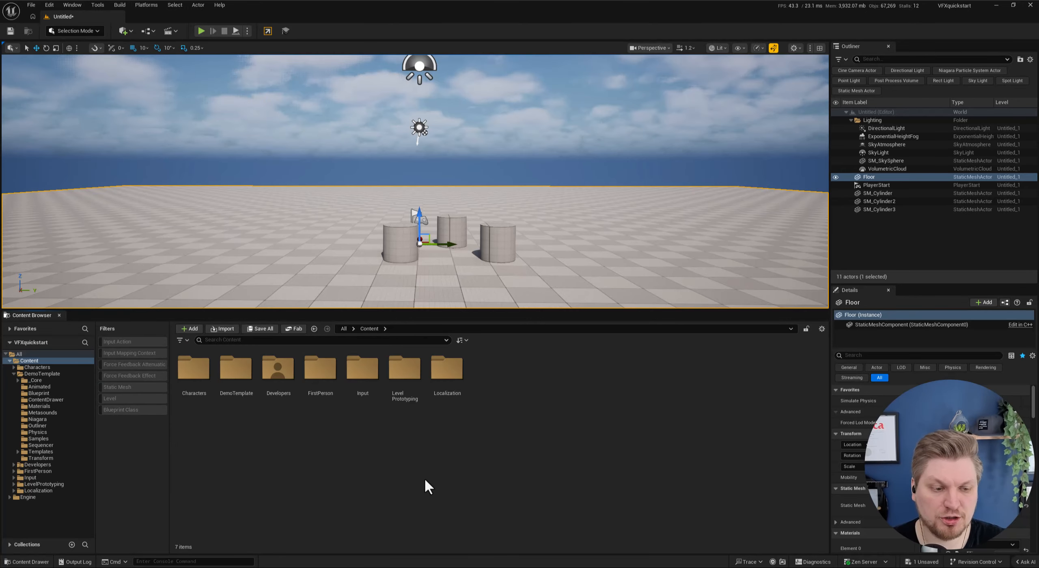
{"action": "left_click", "coordinate": [33, 361]}
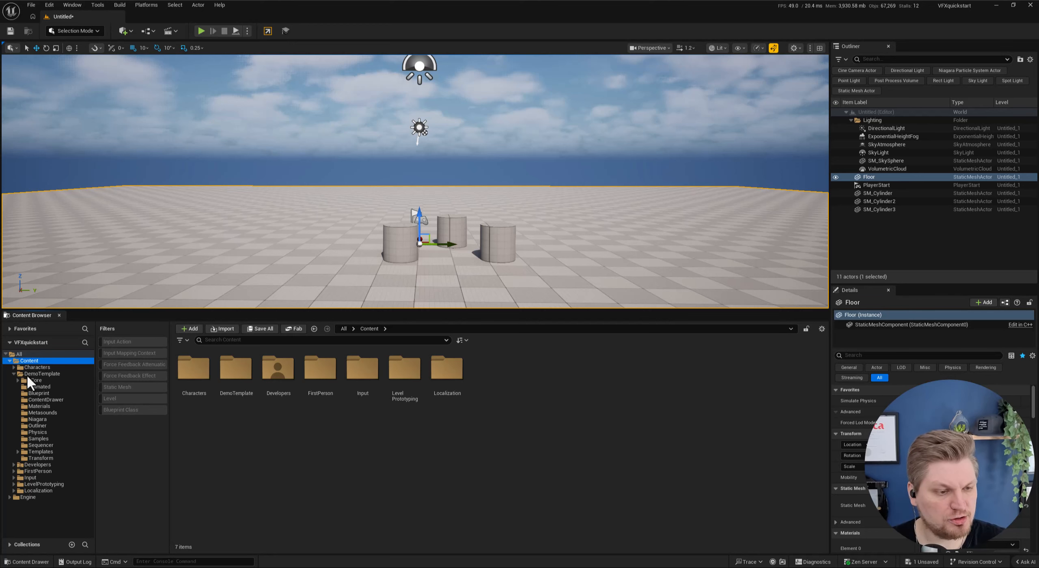
{"action": "left_click", "coordinate": [301, 507]}
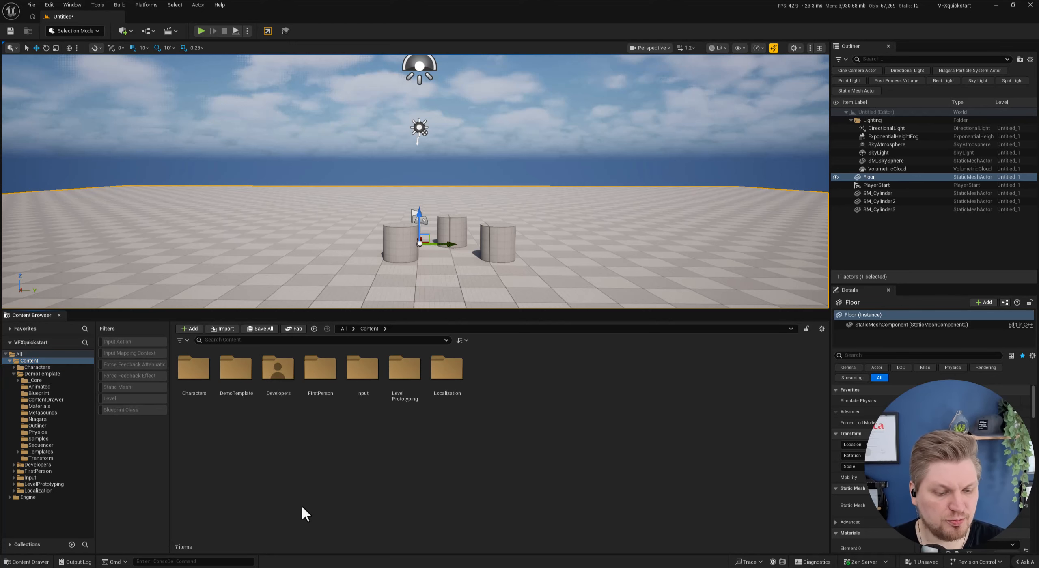
Switch to the file explorer's book folder and import SM_Book_C.FBX into the Content folder with the default import settings.
{"action": "key", "text": "alt+Tab"}
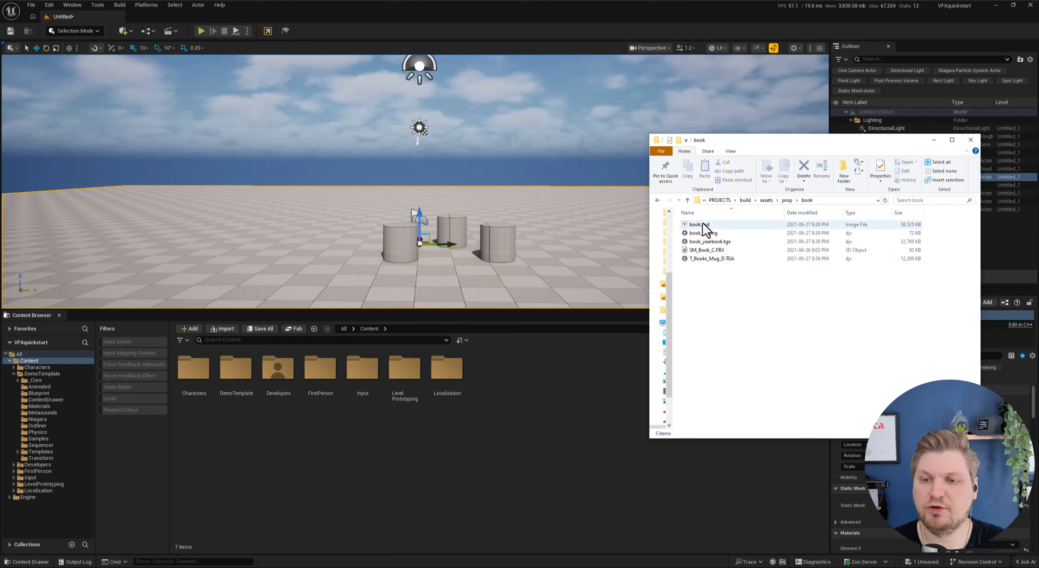
{"action": "left_click_drag", "start_coordinate": [720, 253], "coordinate": [499, 377]}
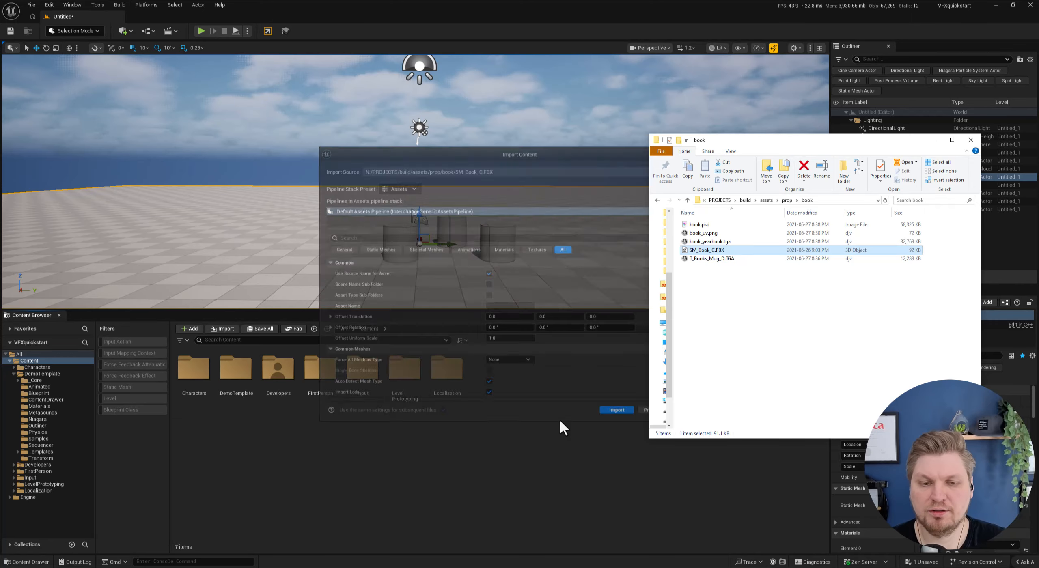
{"action": "left_click", "coordinate": [500, 425]}
{"action": "scroll", "coordinate": [432, 299], "scroll_direction": "down", "scroll_amount": 10}
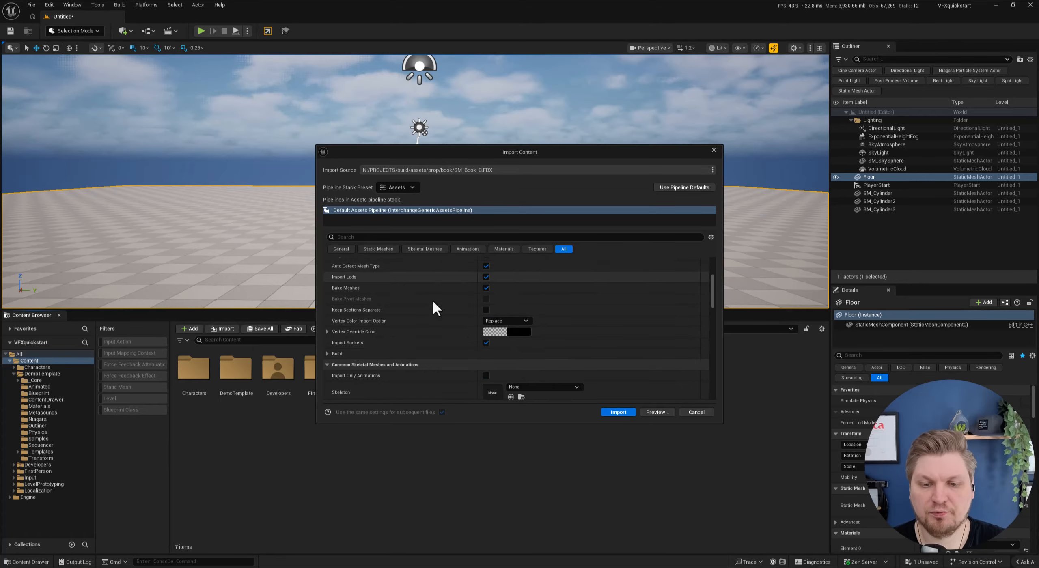
{"action": "scroll", "coordinate": [397, 265], "scroll_direction": "down", "scroll_amount": 5}
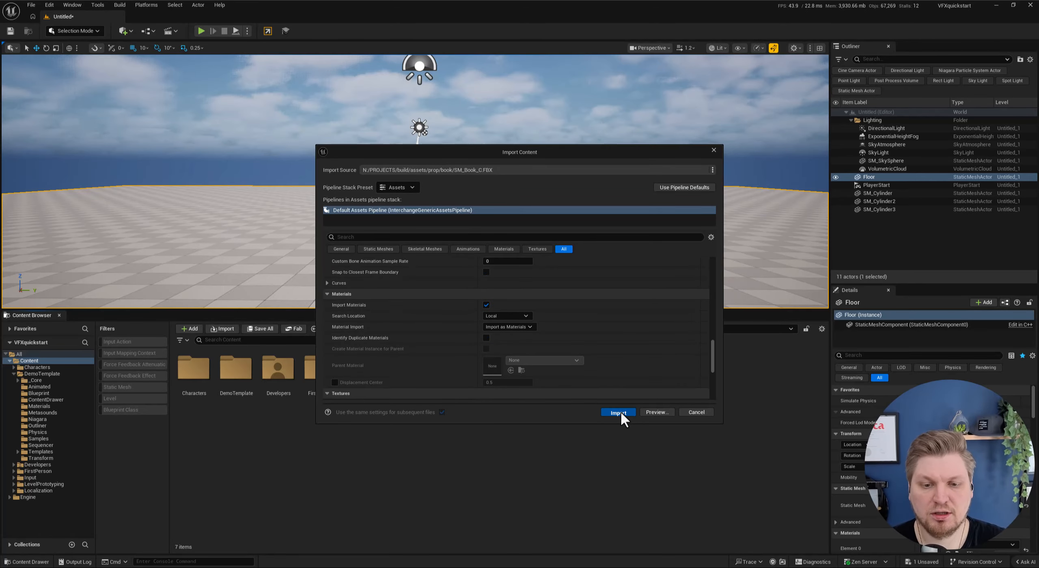
{"action": "left_click", "coordinate": [619, 412]}
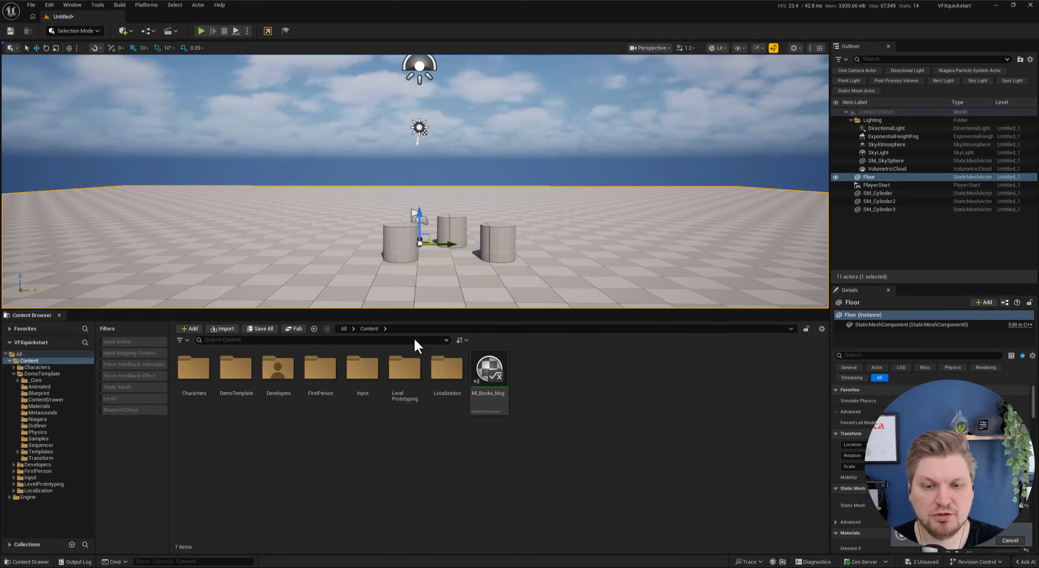
Place the imported SM_Book_C mesh in the level beside the cylinders and inspect it up close.
{"action": "left_click", "coordinate": [488, 433]}
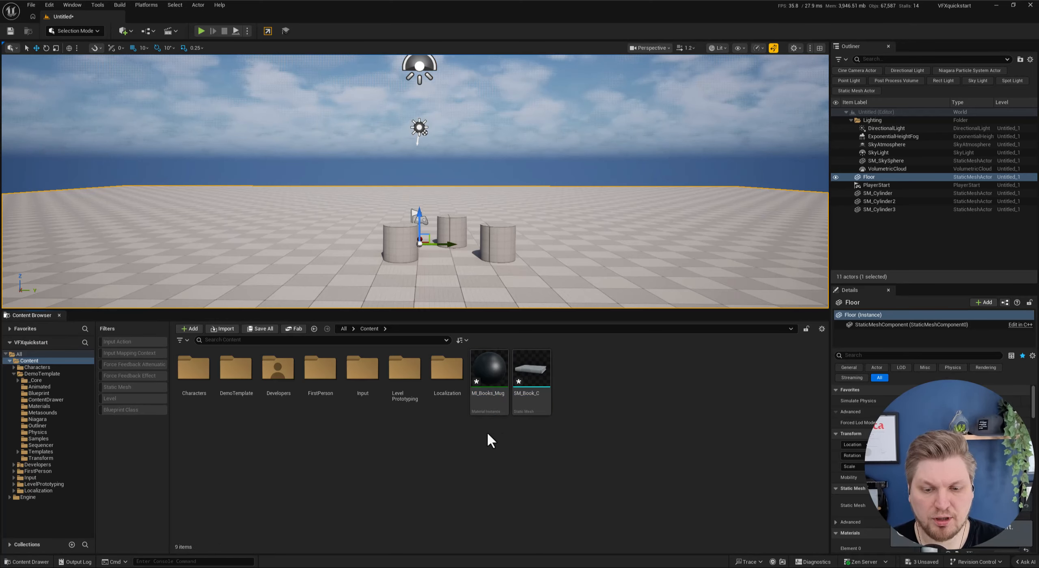
{"action": "left_click", "coordinate": [489, 369]}
{"action": "left_click", "coordinate": [509, 485]}
{"action": "left_click", "coordinate": [534, 375]}
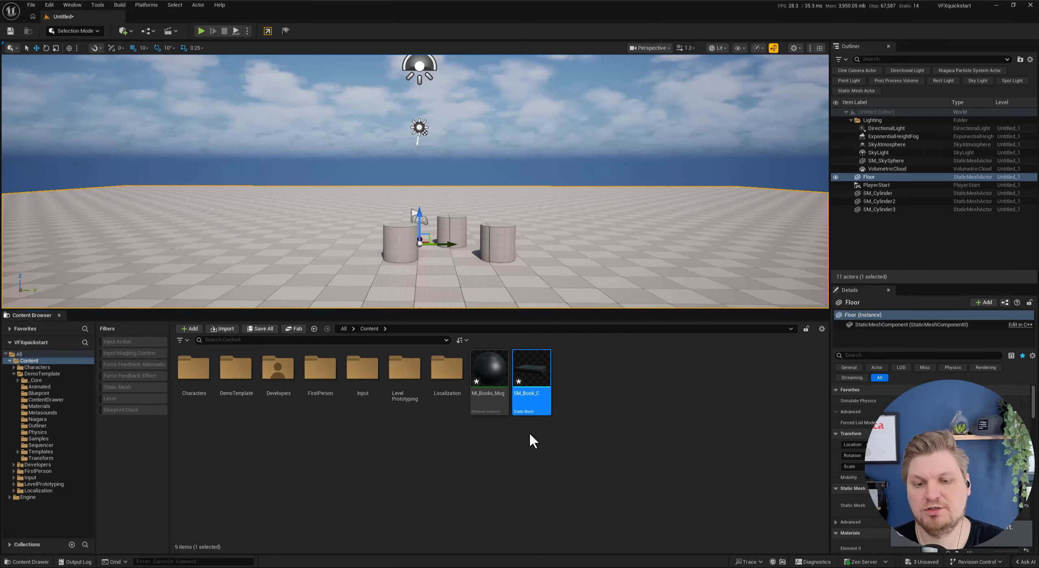
{"action": "left_click_drag", "start_coordinate": [532, 370], "coordinate": [503, 139]}
{"action": "key", "text": "e"}
{"action": "key", "text": "Escape"}
{"action": "right_click_drag", "start_coordinate": [552, 177], "coordinate": [598, 194]}
{"action": "key", "text": "w"}
{"action": "scroll", "coordinate": [589, 172], "scroll_direction": "down", "scroll_amount": 3}
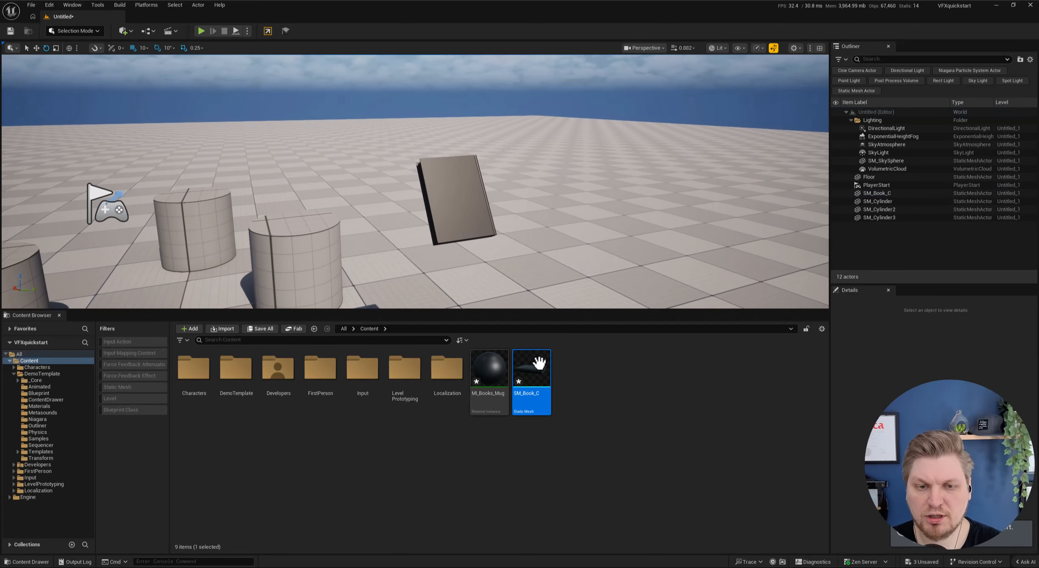
Open the MI_Books_Mug material instance and dock its editor beside the level tab in the main window.
{"action": "left_click", "coordinate": [490, 381]}
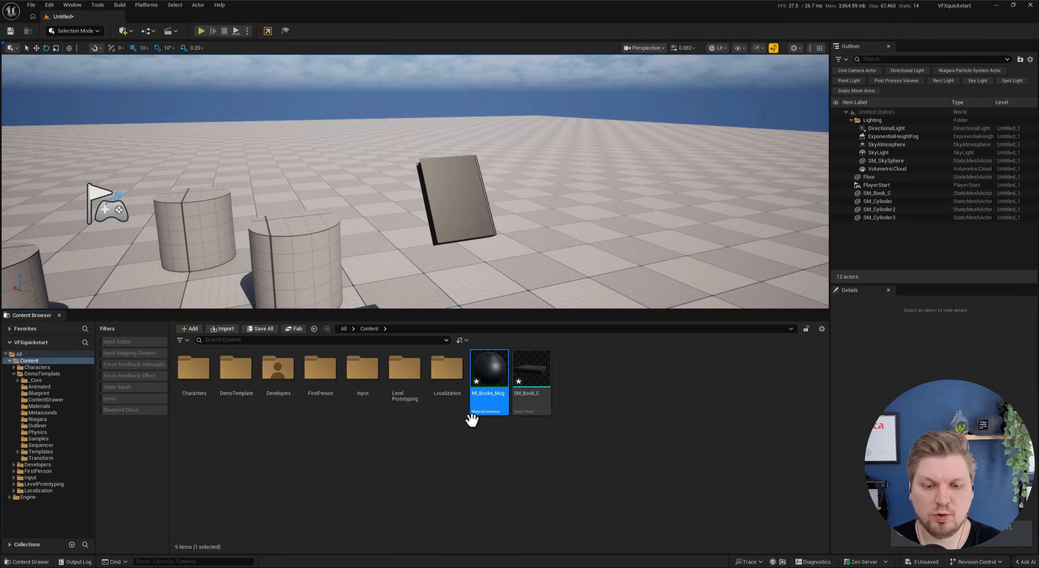
{"action": "double_click", "coordinate": [489, 365]}
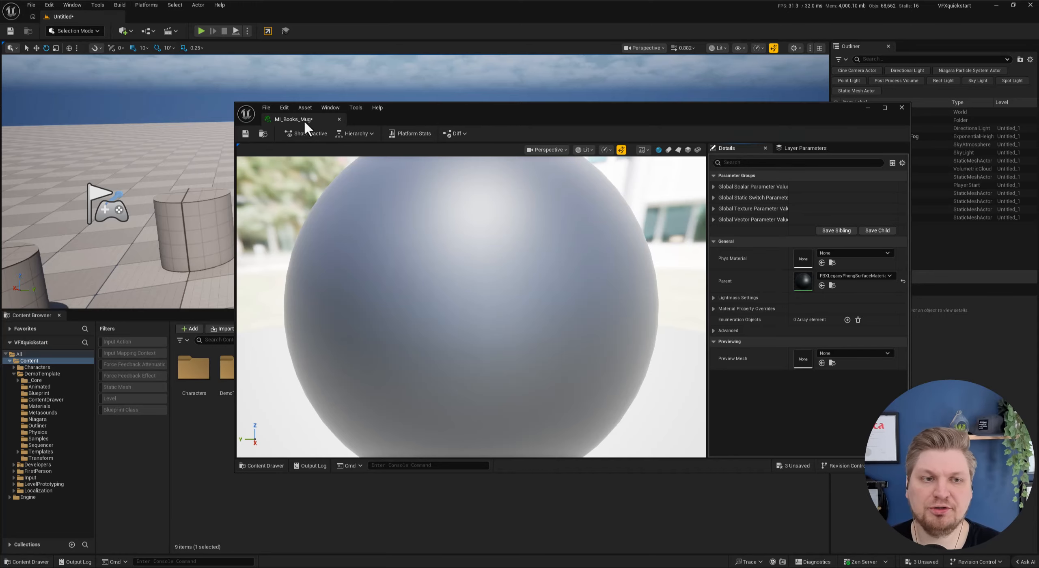
{"action": "left_click_drag", "start_coordinate": [280, 117], "coordinate": [284, 15]}
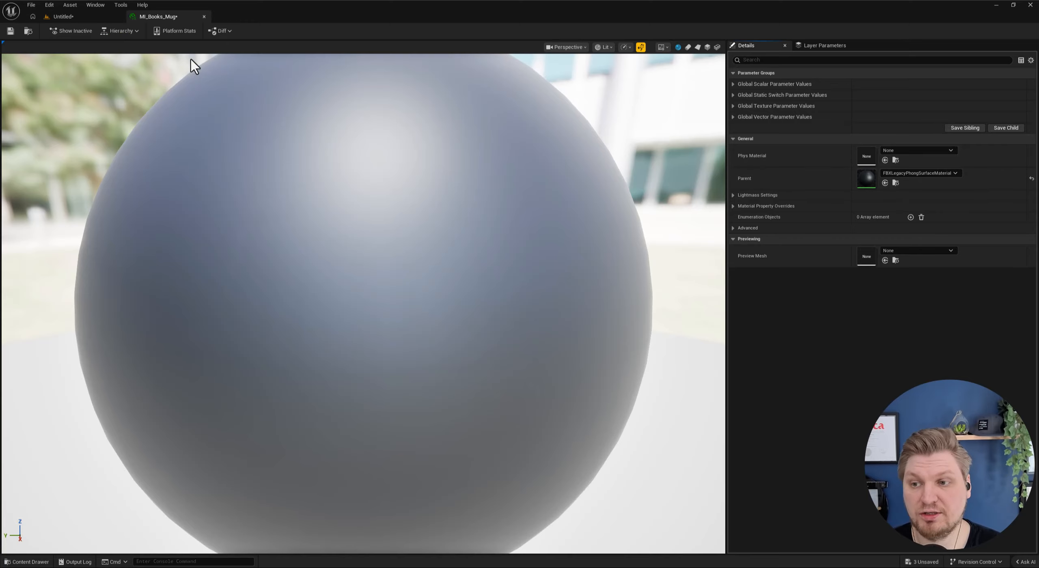
Return to the untitled level and enlarge the asset thumbnails in the Content Browser.
{"action": "left_click", "coordinate": [69, 16]}
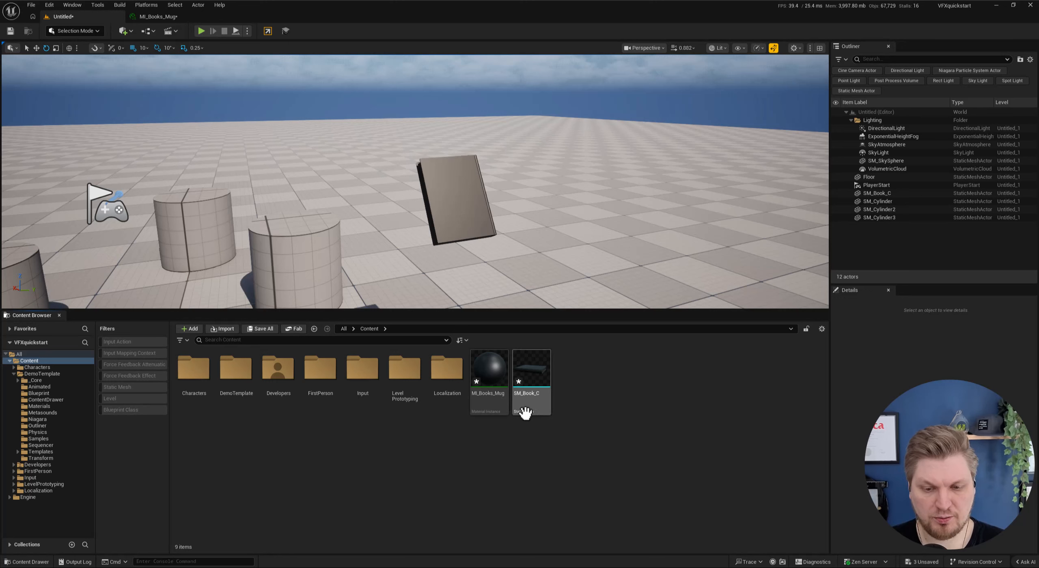
{"action": "scroll", "coordinate": [531, 418], "scroll_direction": "up", "scroll_amount": 3, "text": "ctrl"}
{"action": "scroll", "coordinate": [661, 426], "scroll_direction": "up", "scroll_amount": 1, "text": "ctrl"}
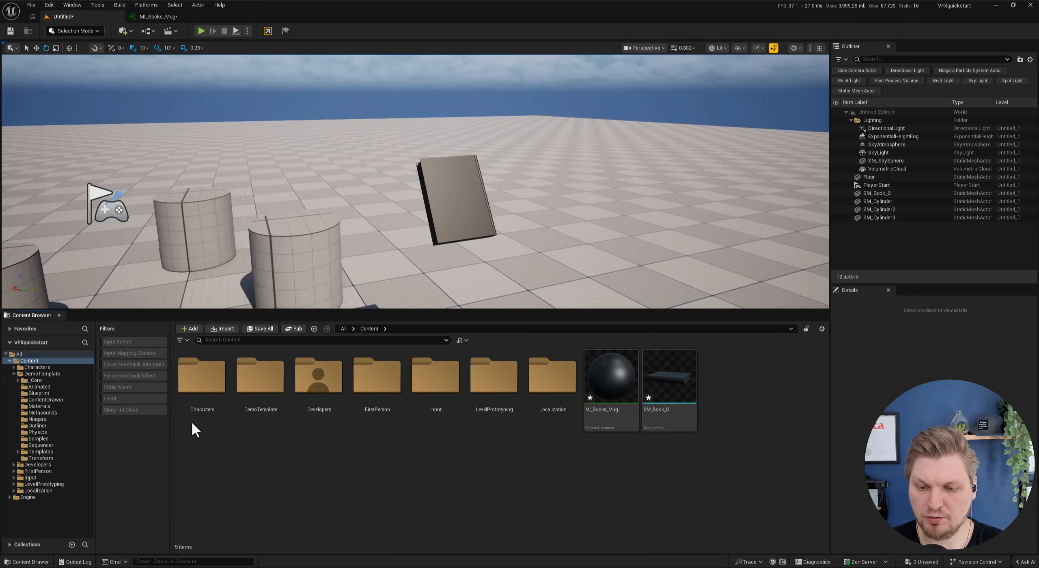
Filter the Content folder by Static Mesh to review its meshes, and switch the filter off again.
{"action": "left_click", "coordinate": [118, 387]}
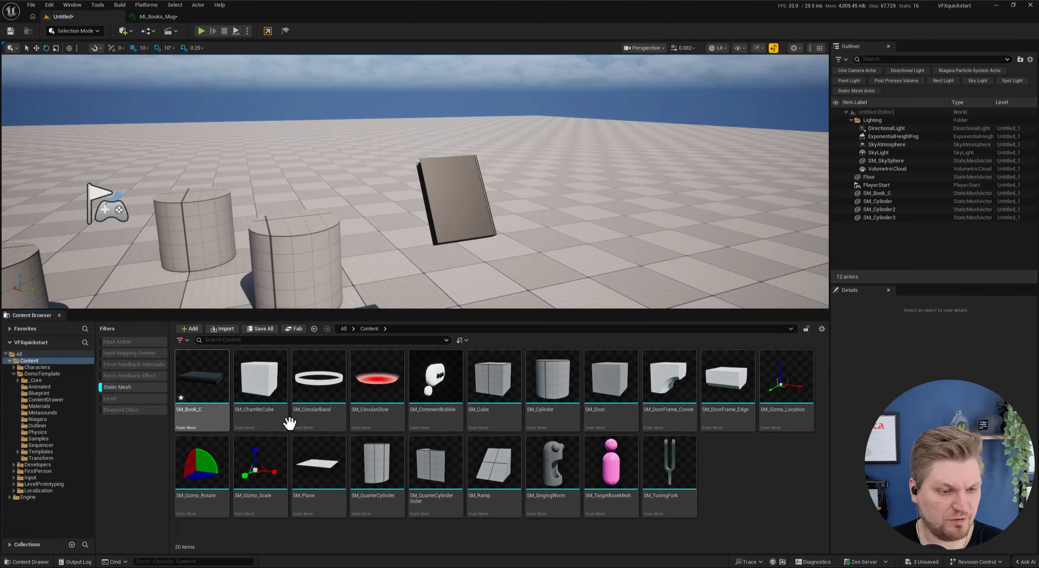
{"action": "left_click", "coordinate": [119, 386]}
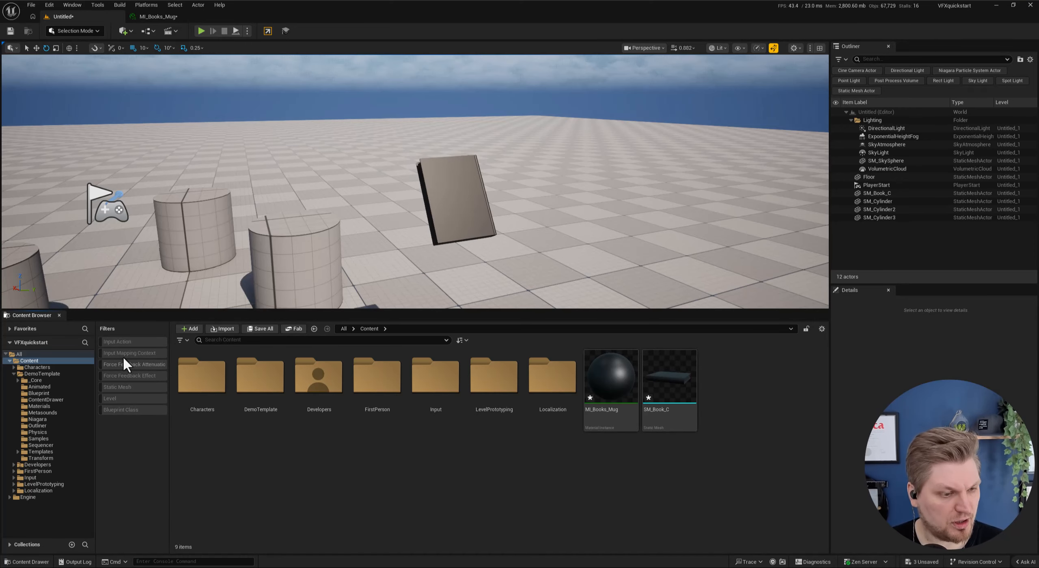
Filter the whole Content folder by Skeletal Mesh and place SKM_Manny_Simple in the level in front of the cylinders.
{"action": "left_click", "coordinate": [185, 339]}
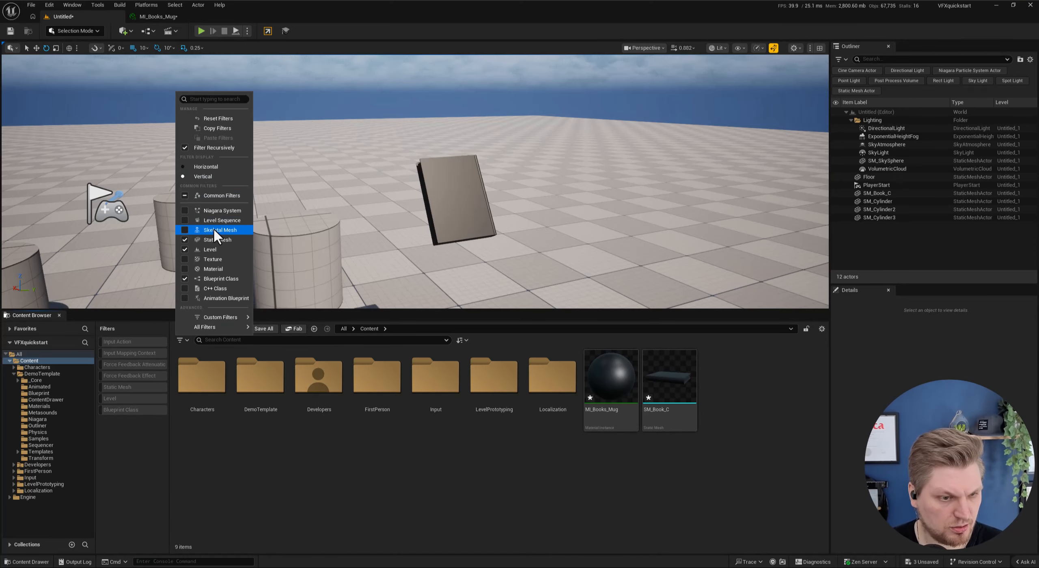
{"action": "left_click", "coordinate": [295, 249]}
{"action": "left_click", "coordinate": [24, 361]}
{"action": "left_click_drag", "start_coordinate": [202, 378], "coordinate": [630, 235]}
{"action": "right_click_drag", "start_coordinate": [630, 236], "coordinate": [428, 201]}
{"action": "key", "text": "s"}
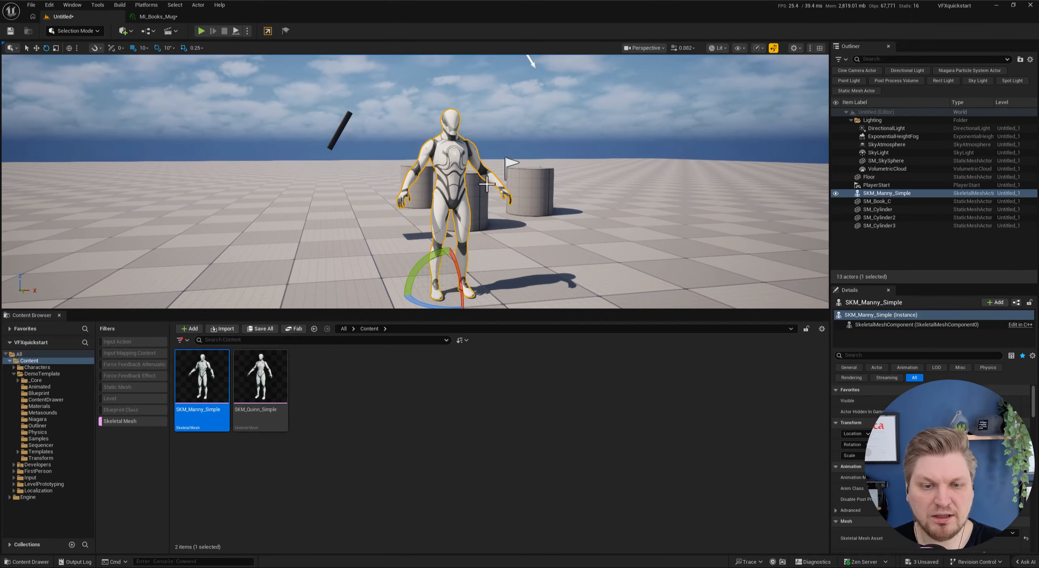
{"action": "left_click", "coordinate": [440, 452]}
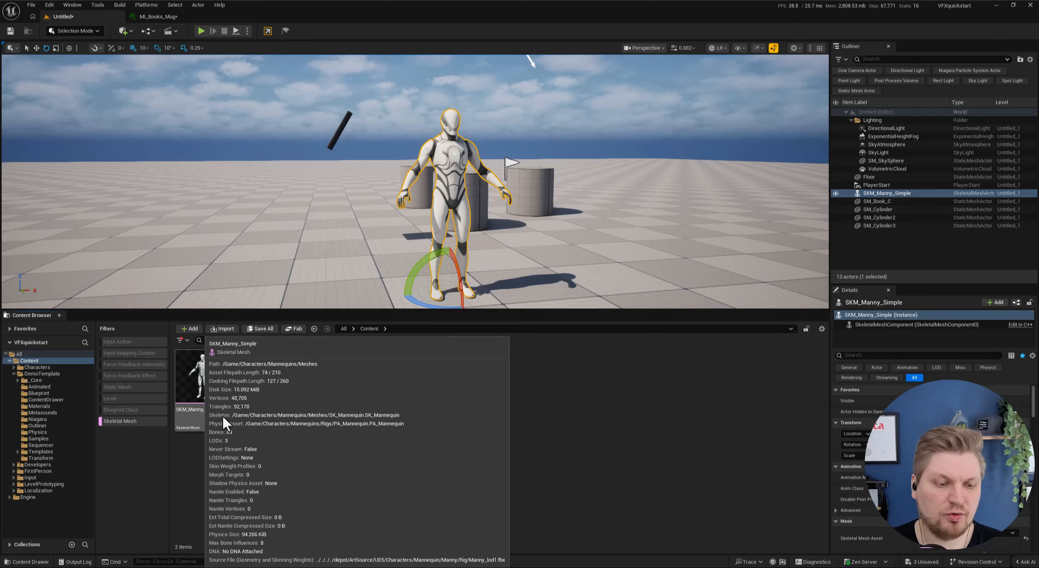
Open the SKM_Manny_Simple skeletal mesh in its editor and switch to its SK_Mannequin skeleton.
{"action": "left_click", "coordinate": [211, 370]}
{"action": "double_click", "coordinate": [211, 370]}
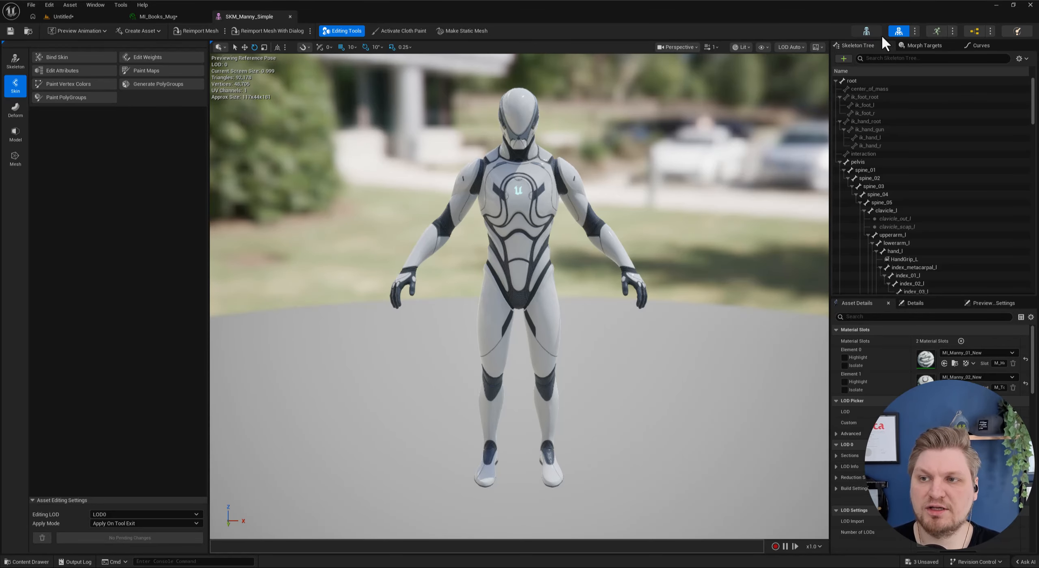
{"action": "left_click", "coordinate": [866, 32]}
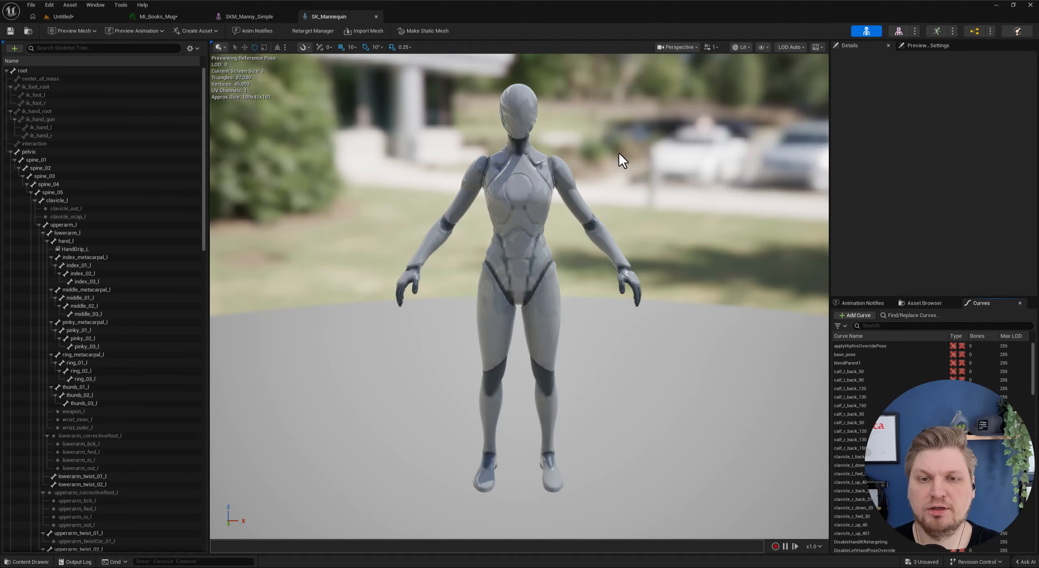
Examine the mannequin in the skeleton preview and highlight its root and pelvis bones from the skeleton tree.
{"action": "right_click_drag", "start_coordinate": [471, 199], "coordinate": [361, 165]}
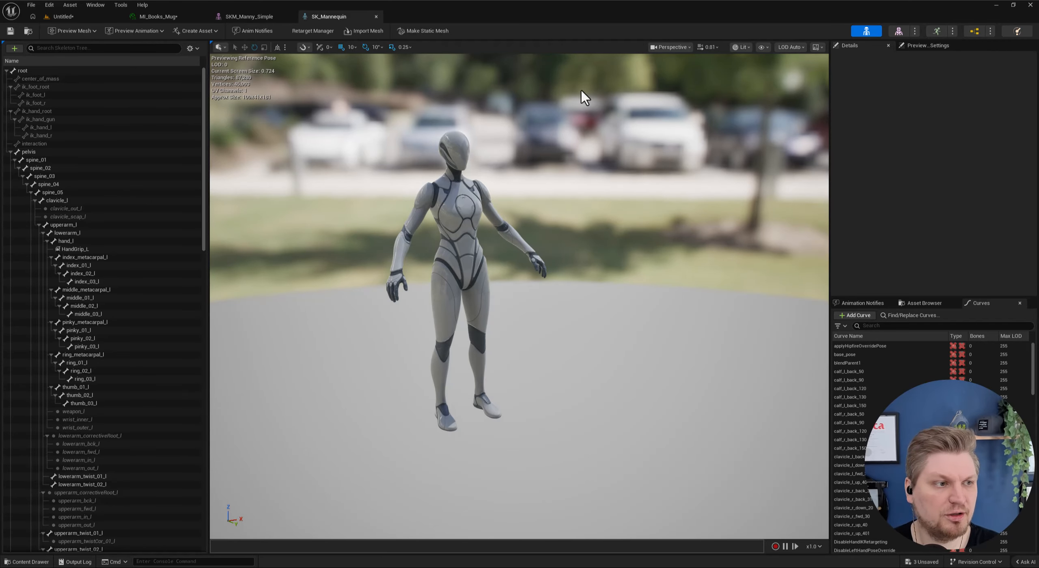
{"action": "left_click", "coordinate": [742, 47]}
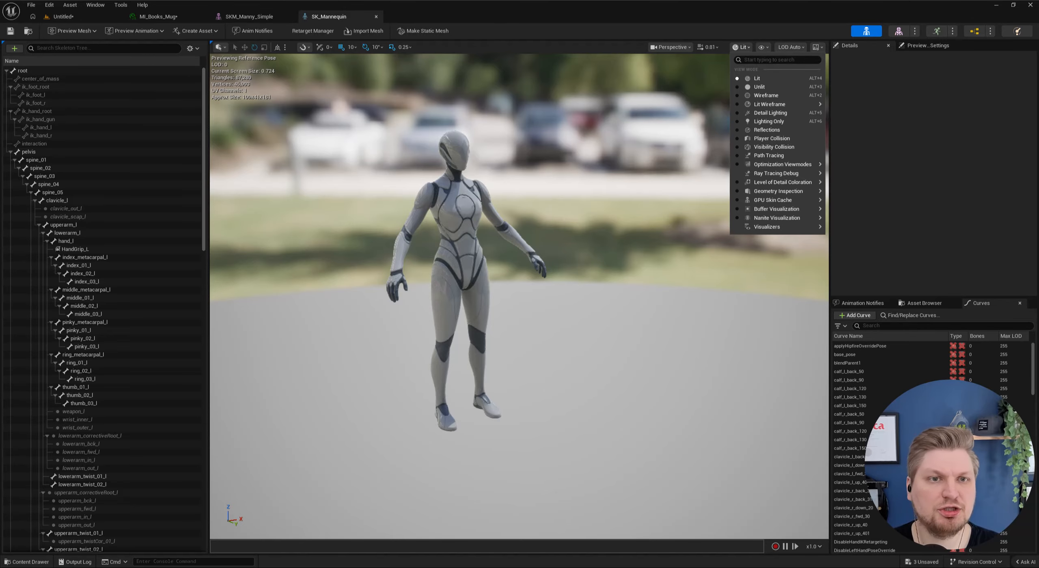
{"action": "key", "text": "Escape"}
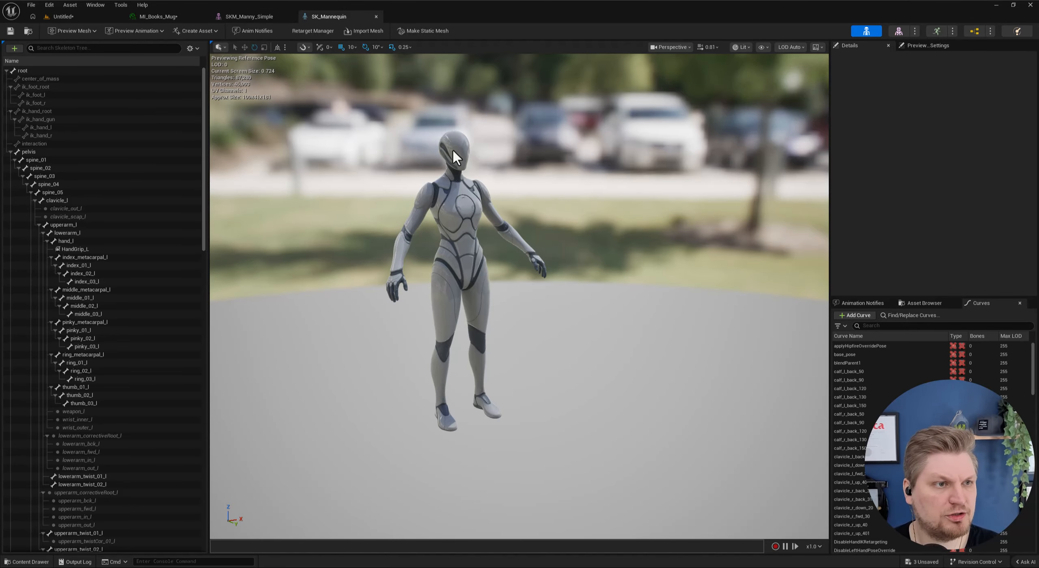
{"action": "right_click_drag", "start_coordinate": [477, 155], "coordinate": [467, 157]}
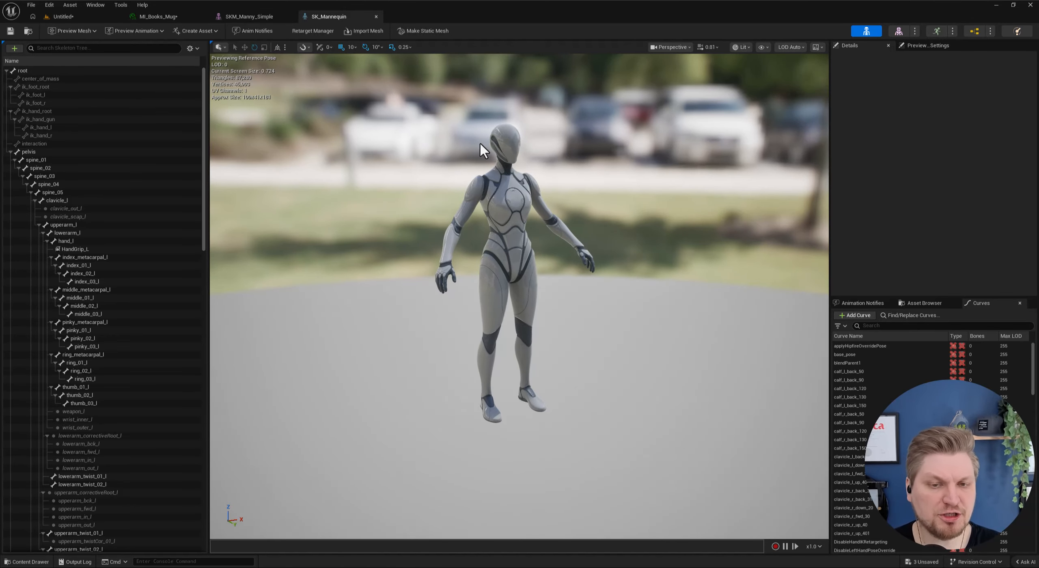
{"action": "key", "text": "w"}
{"action": "right_click_drag", "start_coordinate": [476, 338], "coordinate": [472, 332]}
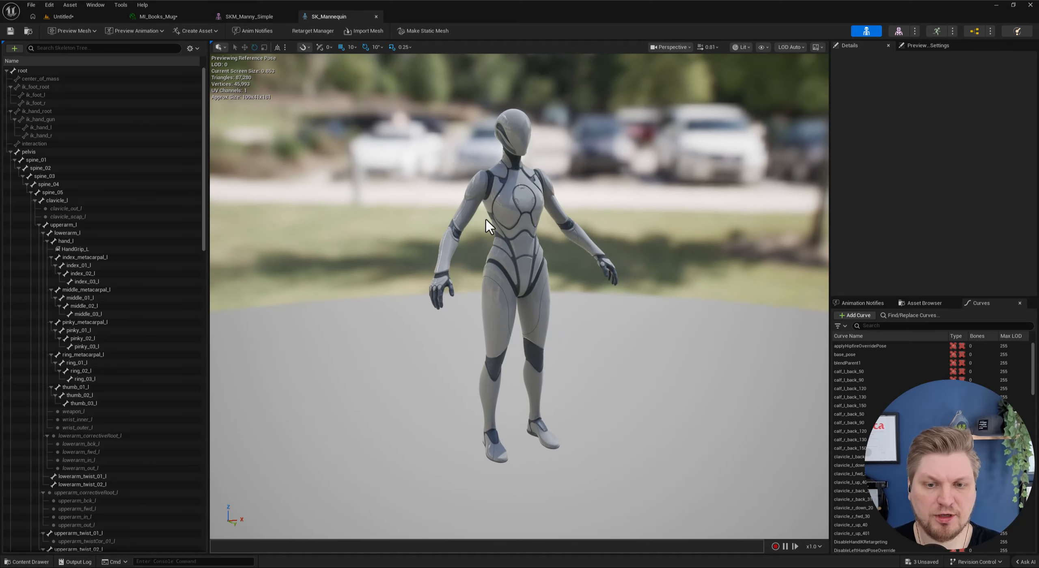
{"action": "left_click", "coordinate": [26, 70]}
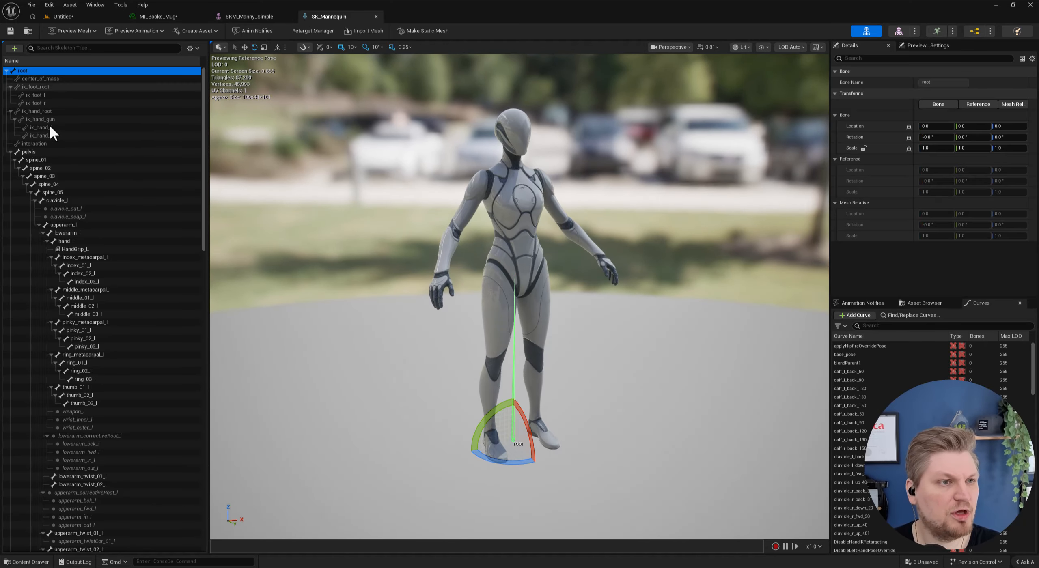
{"action": "left_click", "coordinate": [30, 153]}
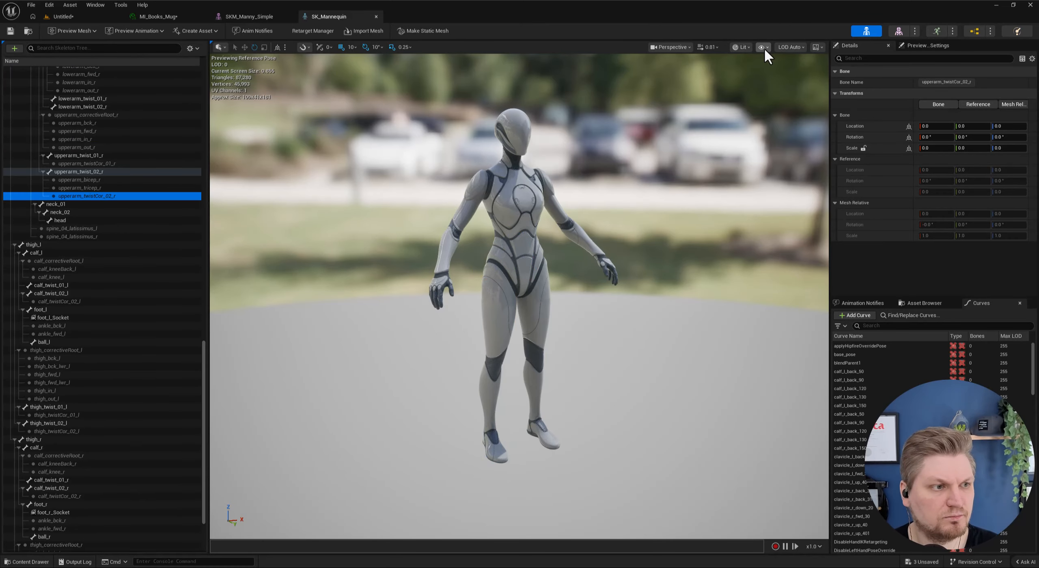
Set the preview's bone drawing to All Hierarchy and view the mannequin's bones from the front.
{"action": "left_click", "coordinate": [763, 47]}
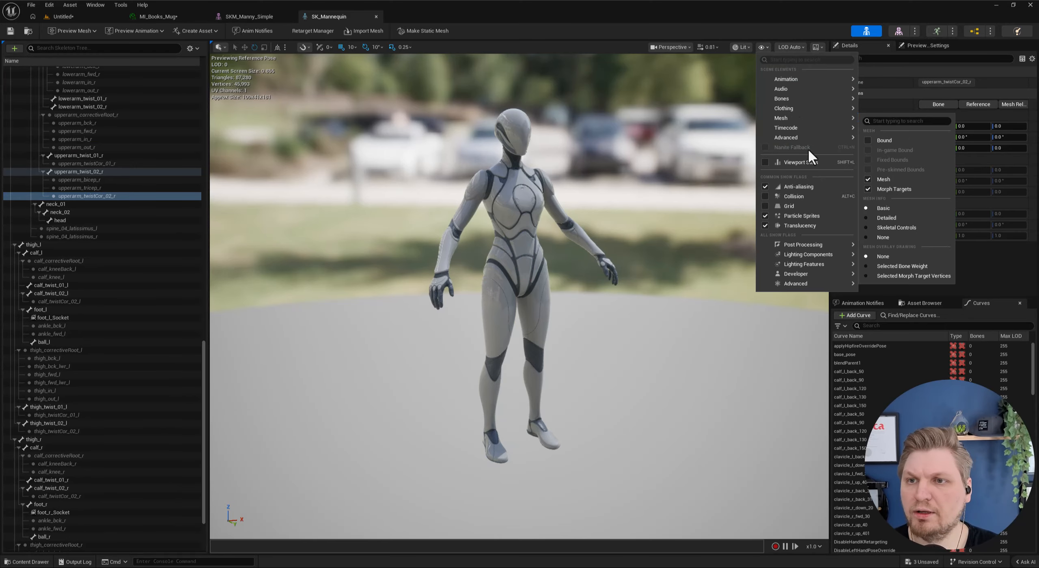
{"action": "mouse_move", "coordinate": [789, 97]}
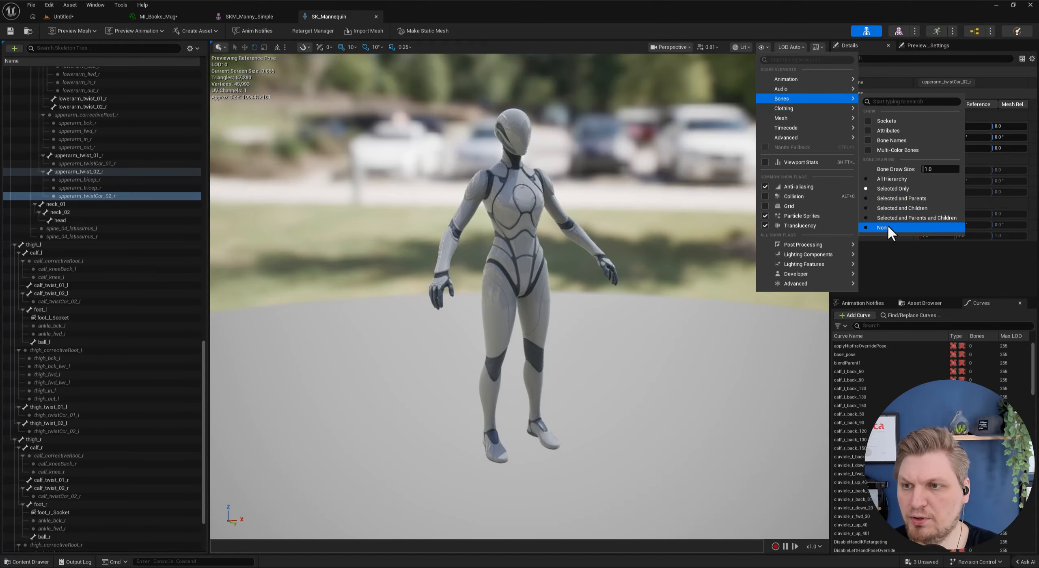
{"action": "left_click", "coordinate": [891, 177]}
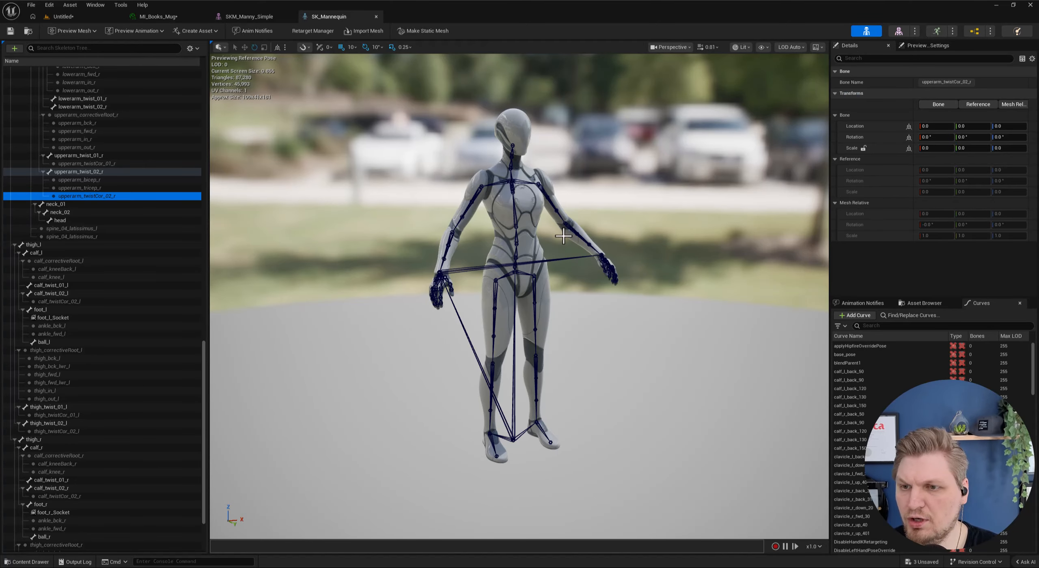
{"action": "key", "text": "w"}
{"action": "scroll", "coordinate": [447, 143], "scroll_direction": "down", "scroll_amount": 3}
{"action": "right_click_drag", "start_coordinate": [448, 144], "coordinate": [447, 144]}
{"action": "key", "text": "s"}
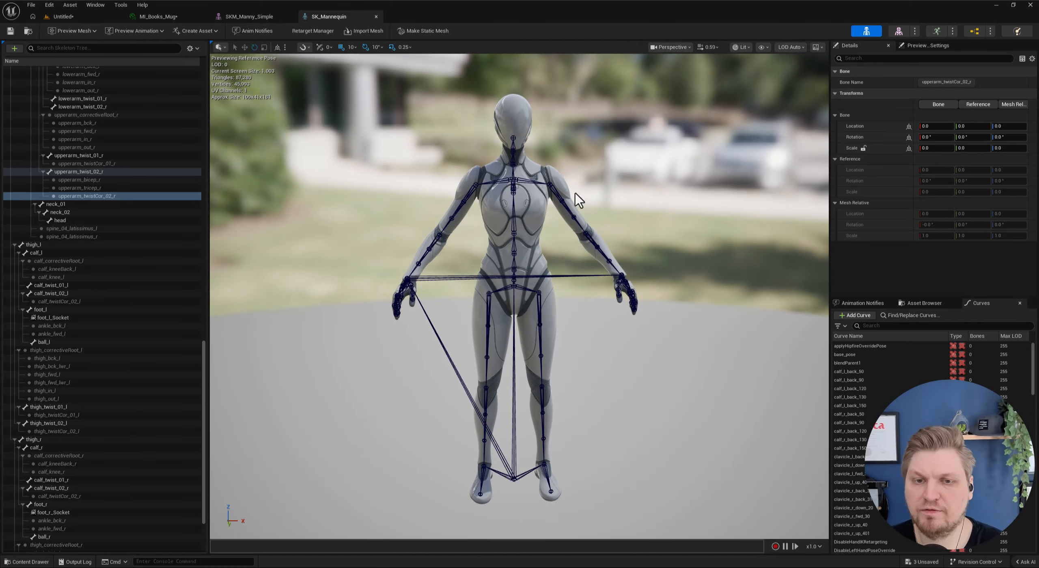
Compare the SKM_Manny_Simple mesh editor with the SK_Mannequin skeleton editor.
{"action": "left_click", "coordinate": [227, 16]}
{"action": "left_click", "coordinate": [324, 19]}
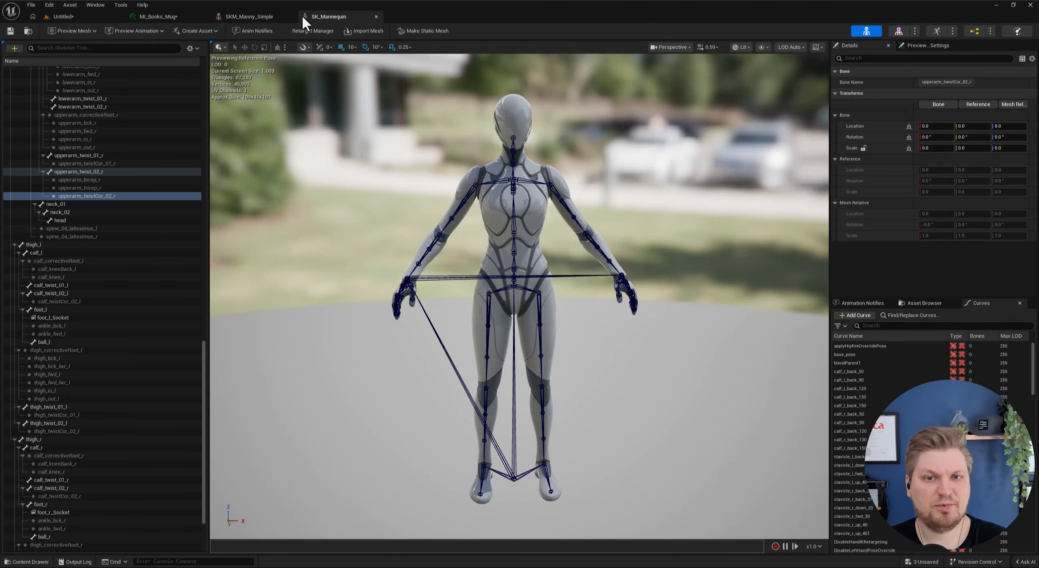
{"action": "left_click", "coordinate": [256, 17]}
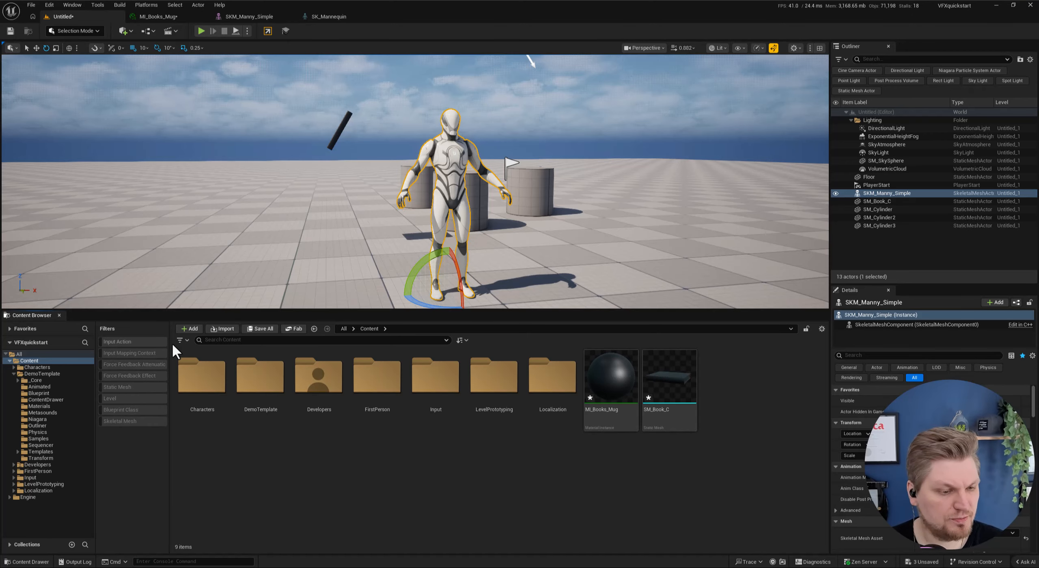
Return to the level and filter the Content folder by Material and Material Instance.
{"action": "left_click", "coordinate": [180, 340]}
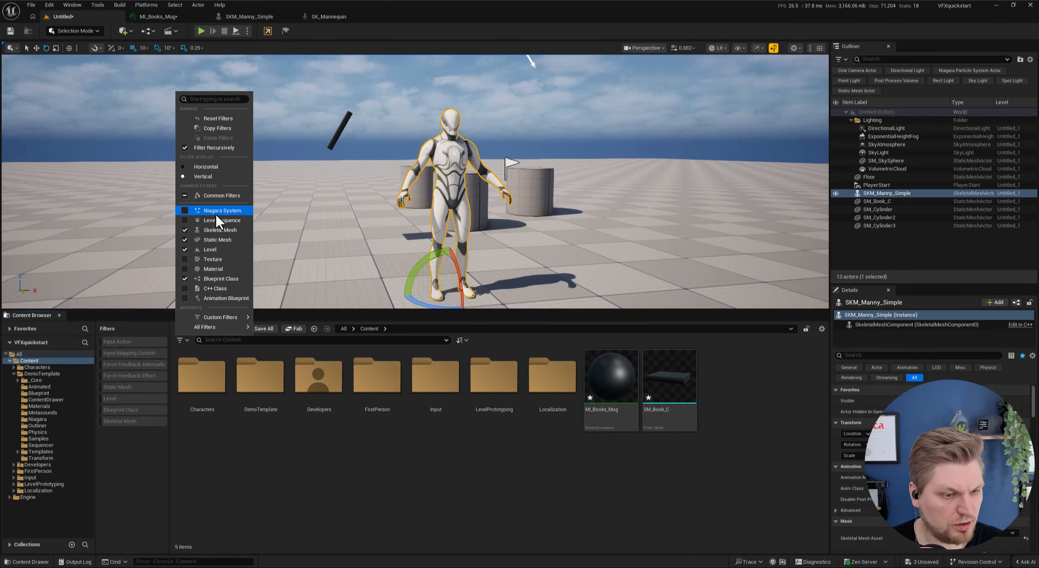
{"action": "left_click", "coordinate": [203, 268]}
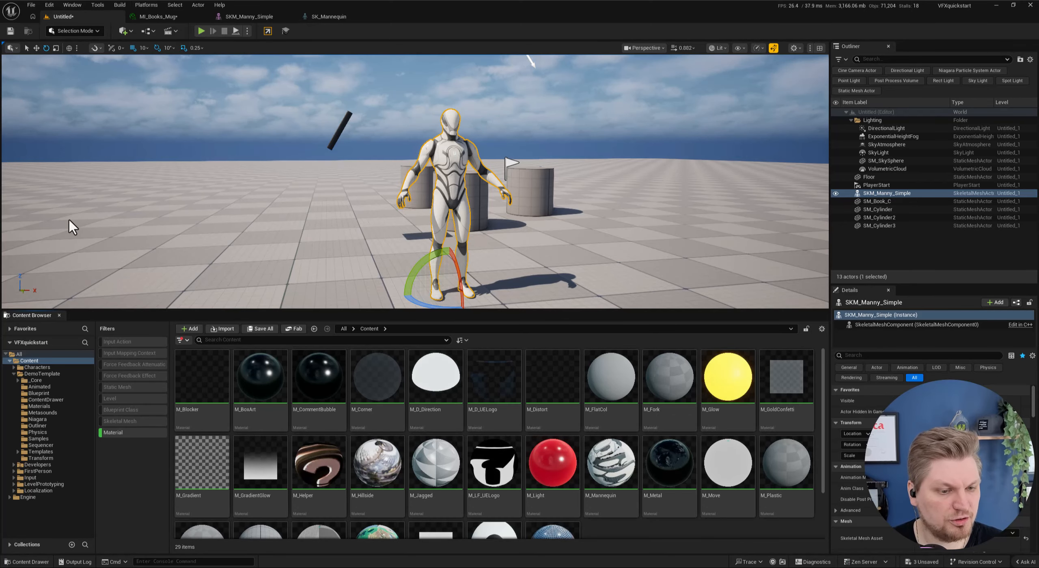
{"action": "left_click", "coordinate": [184, 340]}
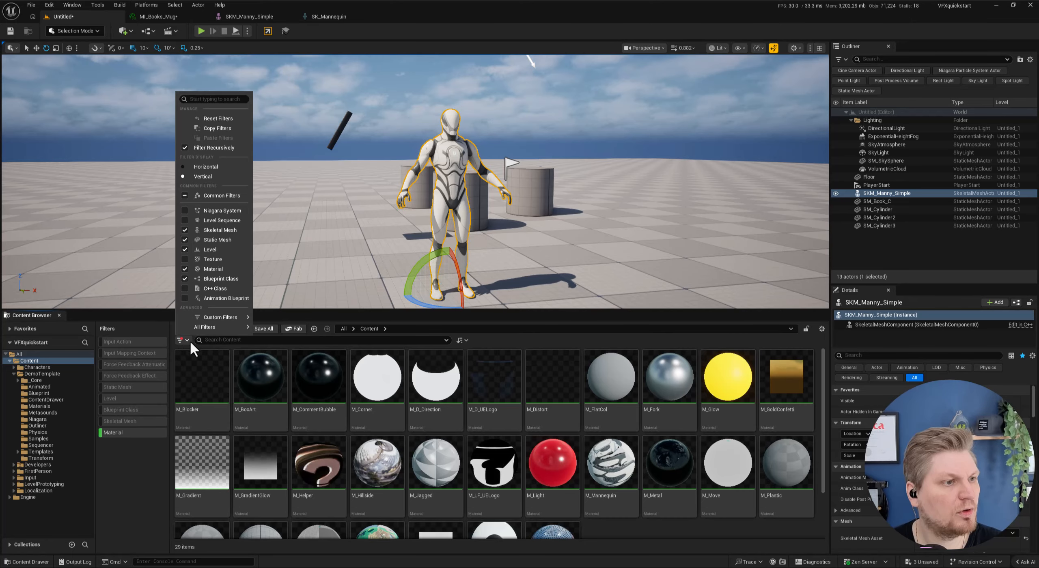
{"action": "mouse_move", "coordinate": [205, 327]}
{"action": "mouse_move", "coordinate": [341, 469]}
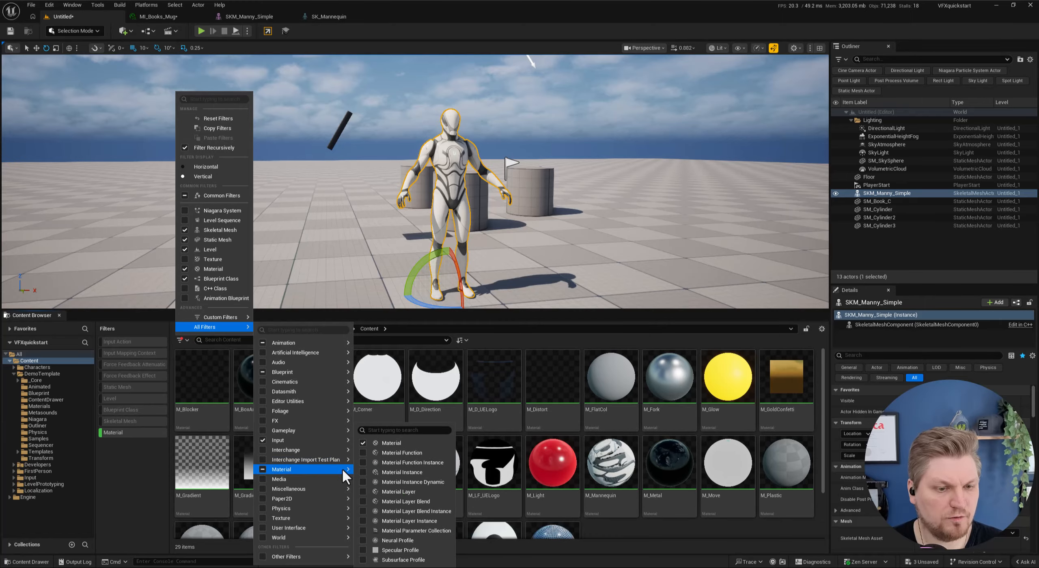
{"action": "left_click", "coordinate": [363, 472]}
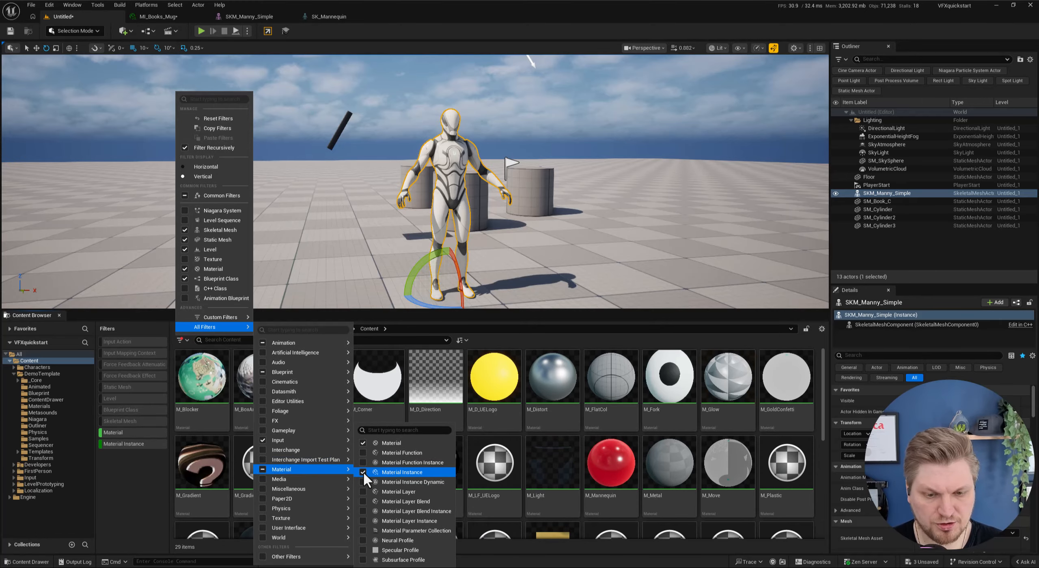
{"action": "left_click", "coordinate": [573, 337]}
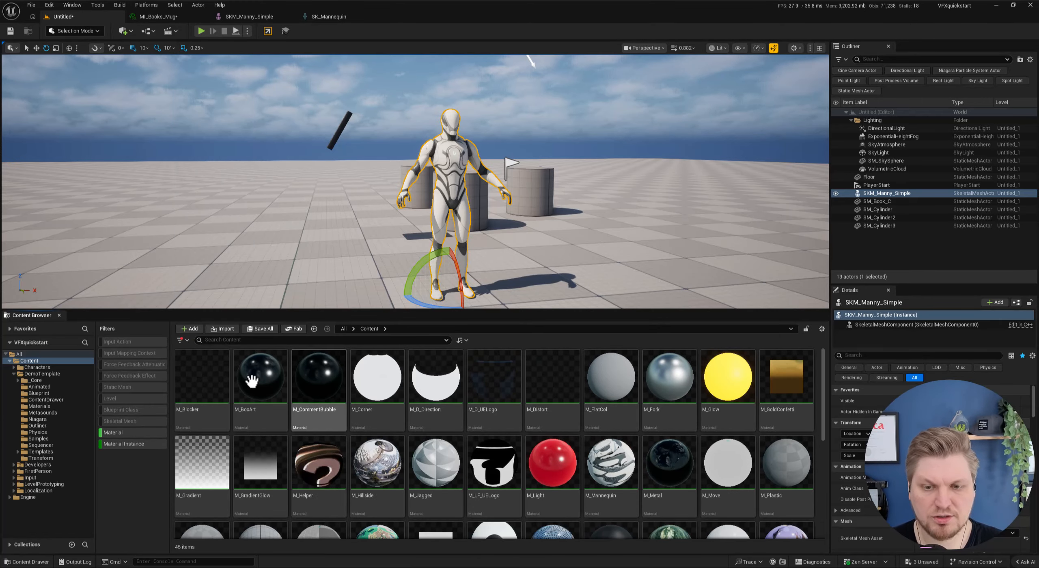
Open the MI_PrototypeGrid_Gray material instance and expand its Grid Properties, static switch and scalar parameter groups.
{"action": "scroll", "coordinate": [500, 444], "scroll_direction": "down", "scroll_amount": 5}
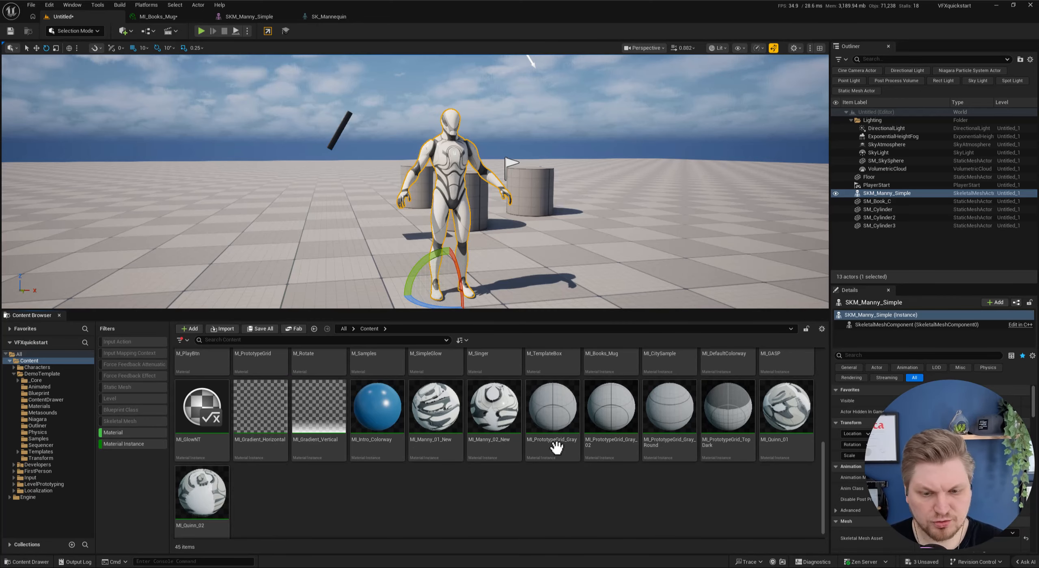
{"action": "left_click", "coordinate": [542, 449]}
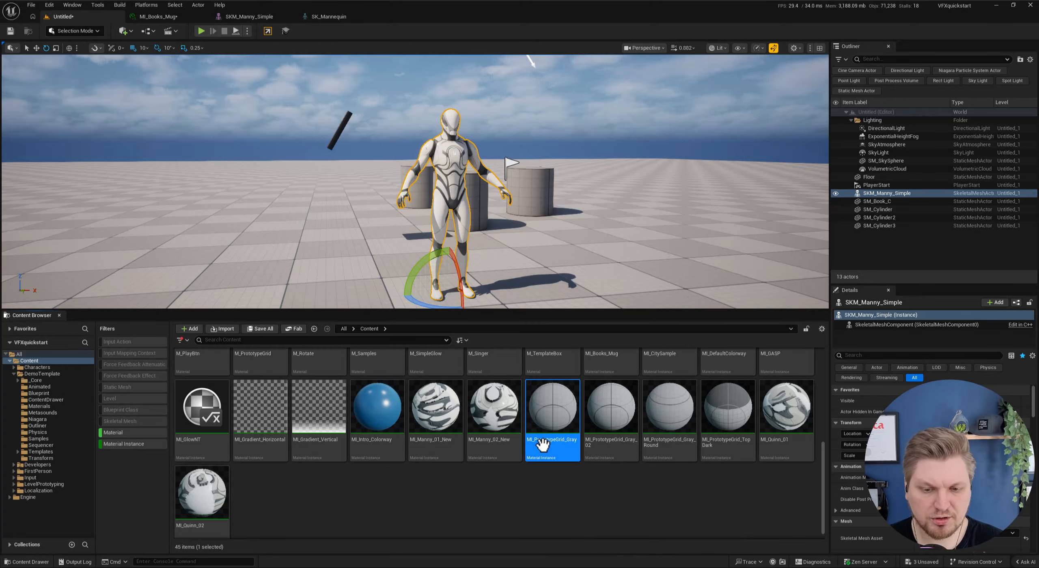
{"action": "double_click", "coordinate": [565, 409]}
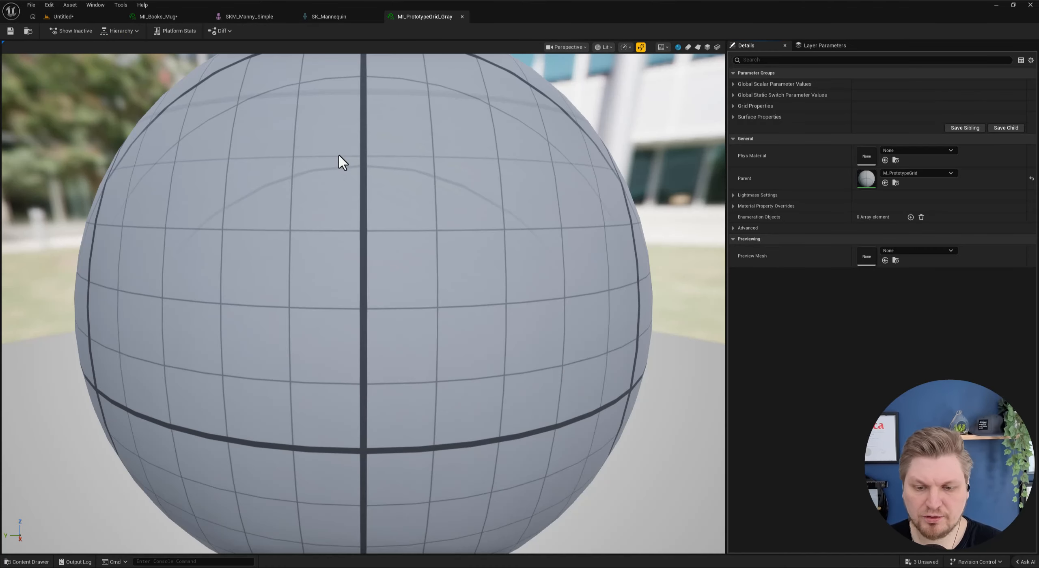
{"action": "left_click_drag", "start_coordinate": [457, 258], "coordinate": [389, 259]}
{"action": "left_click", "coordinate": [734, 106]}
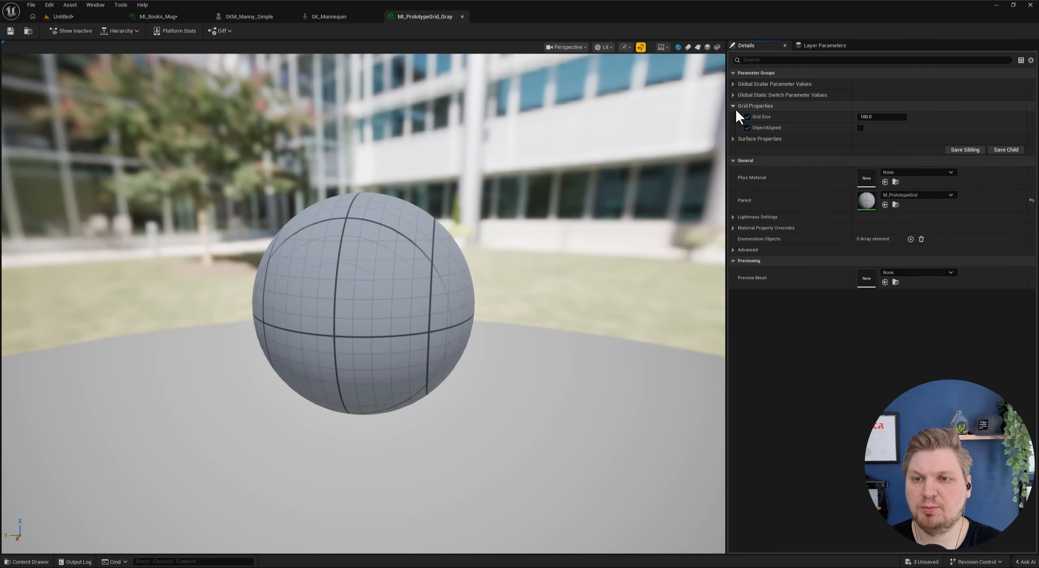
{"action": "left_click", "coordinate": [732, 95]}
{"action": "left_click", "coordinate": [733, 84]}
Try Grid Size values such as 20 and 200 on the material instance, and set it back to 100.
{"action": "left_click", "coordinate": [873, 138]}
{"action": "type", "text": "20"}
{"action": "key", "text": "Return"}
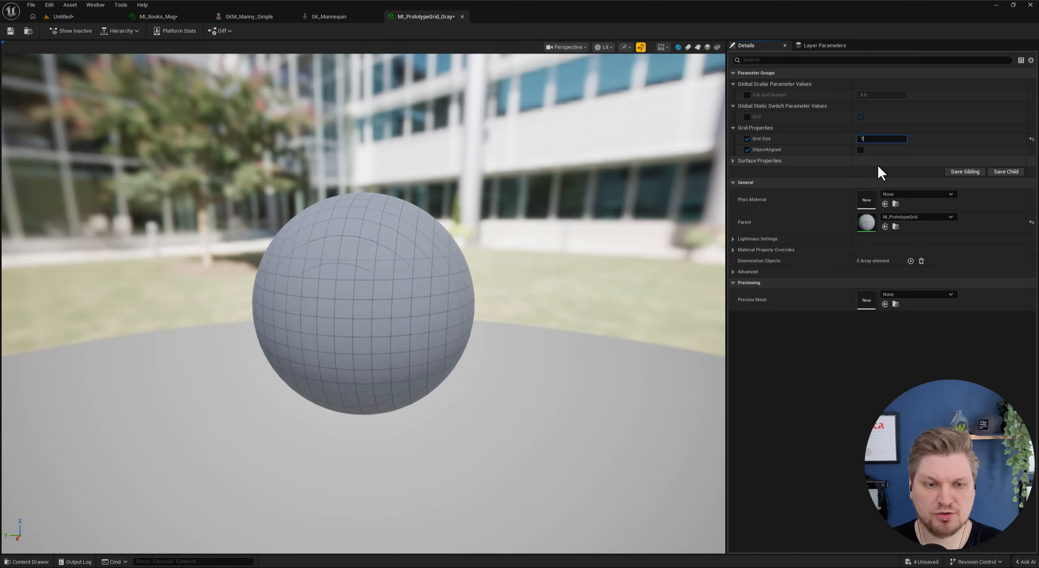
{"action": "key", "text": "Return"}
{"action": "type", "text": "200"}
{"action": "key", "text": "Return"}
{"action": "type", "text": "100"}
{"action": "key", "text": "Return"}
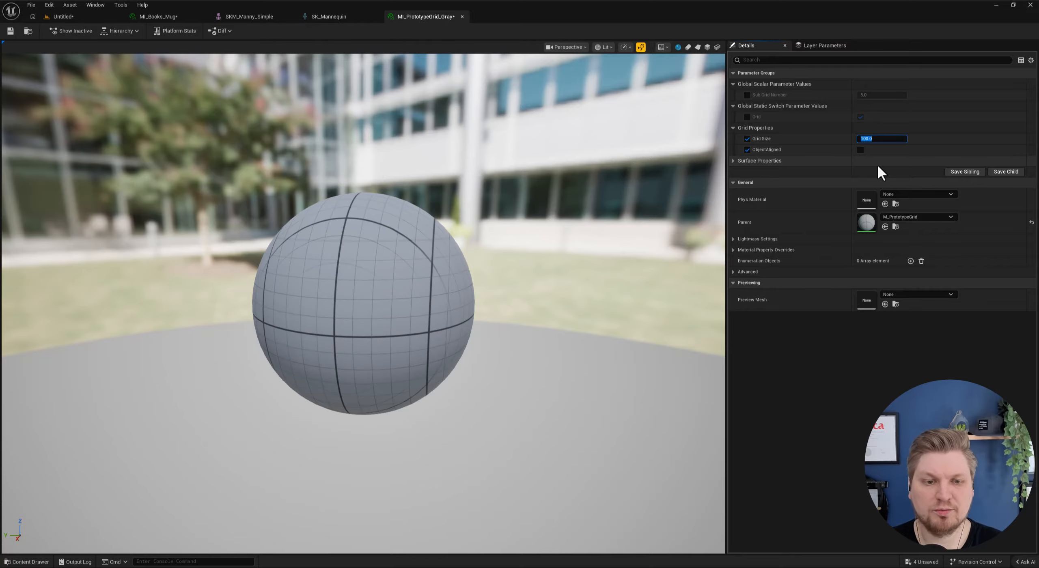
{"action": "left_click", "coordinate": [390, 284]}
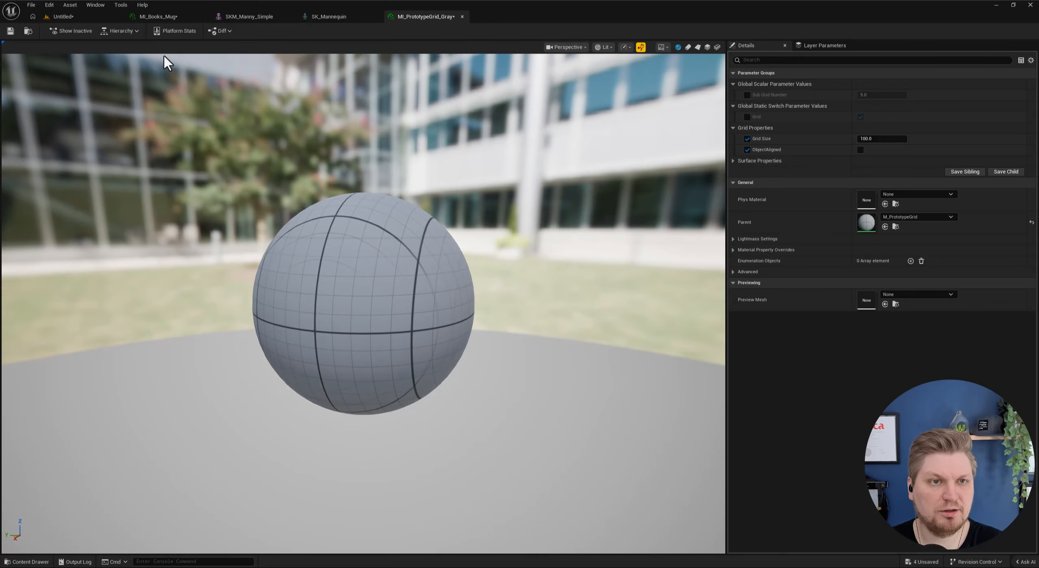
Open the parent material M_PrototypeGrid from the gray instance's hierarchy and survey its full material graph.
{"action": "left_click", "coordinate": [122, 31]}
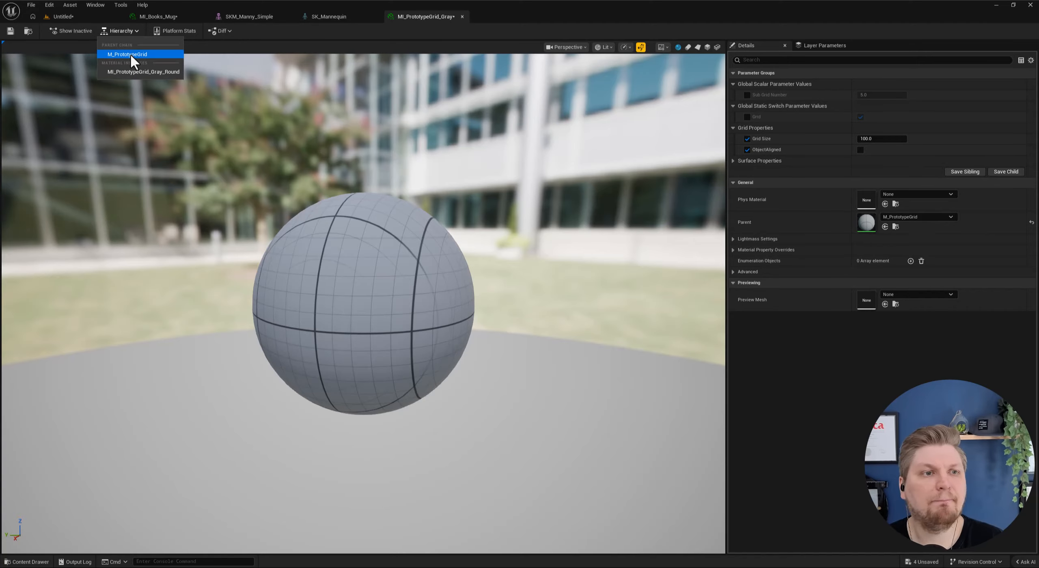
{"action": "left_click", "coordinate": [128, 54]}
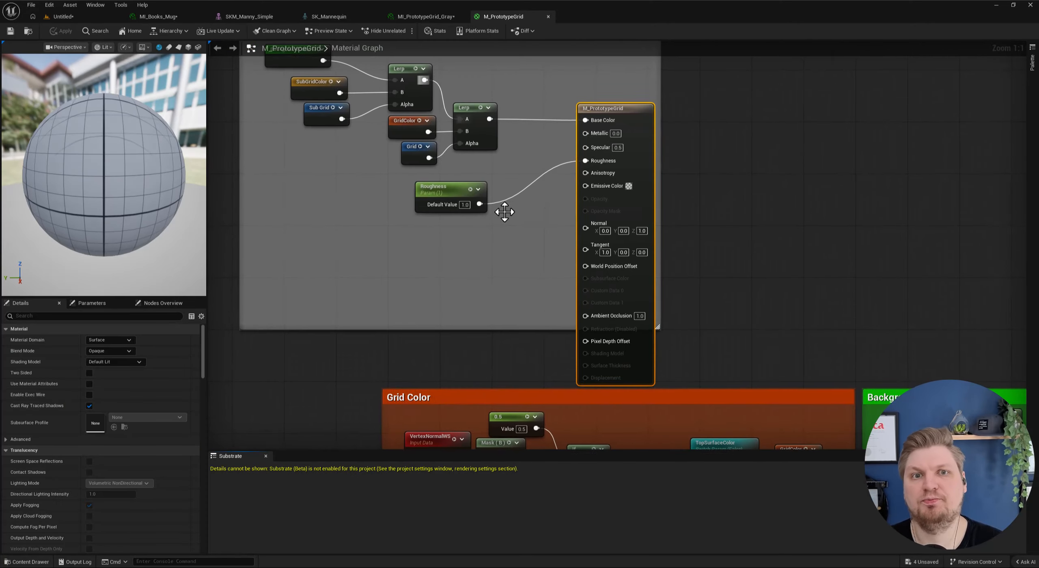
{"action": "right_click_drag", "start_coordinate": [497, 299], "coordinate": [491, 239]}
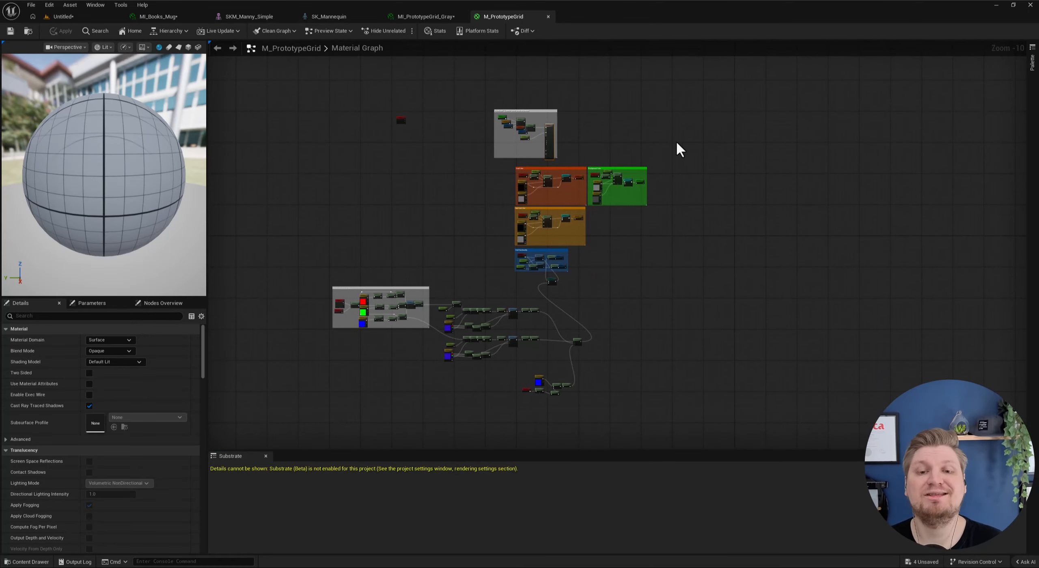
Return to the MI_PrototypeGrid_Gray material instance and set its Grid Size to 200.
{"action": "left_click", "coordinate": [415, 16]}
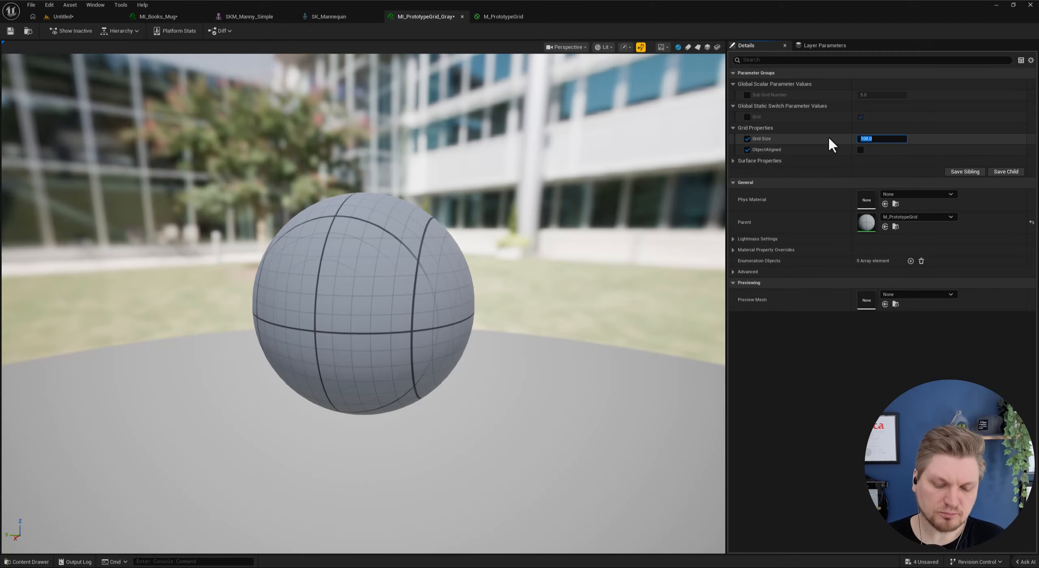
{"action": "type", "text": "200"}
{"action": "key", "text": "Return"}
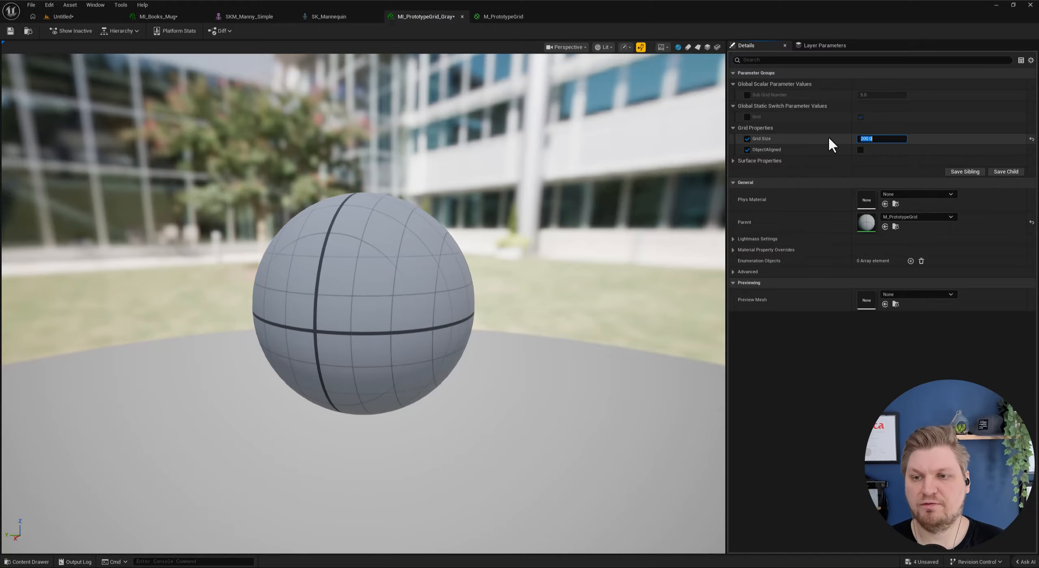
{"action": "left_click", "coordinate": [872, 138]}
{"action": "left_click_drag", "start_coordinate": [880, 139], "coordinate": [813, 141]}
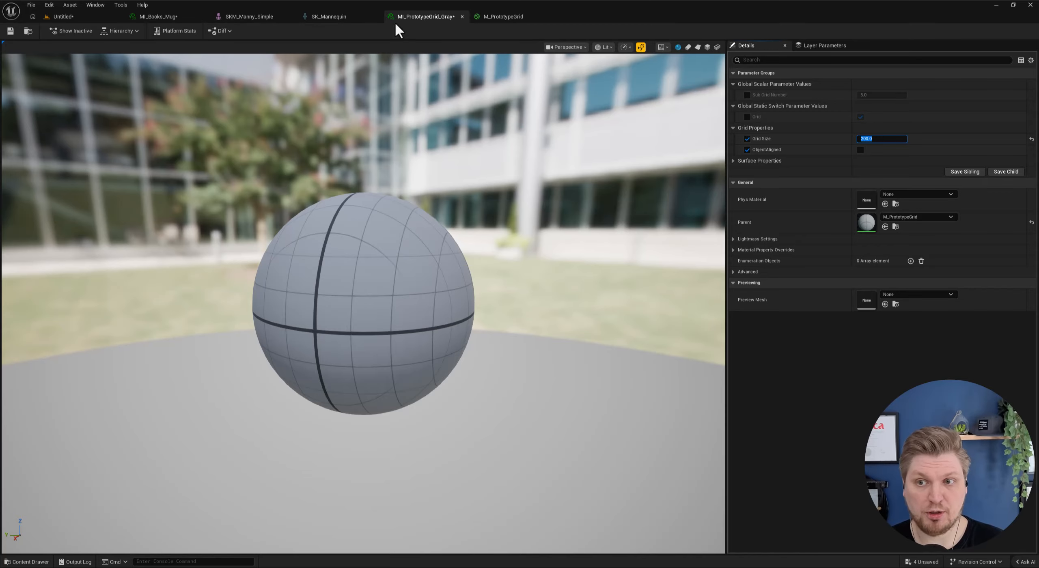
Locate MI_PrototypeGrid_Gray in the Content Browser, duplicate it and name the copy MI_PrototypeGrid_GridSize_200.
{"action": "left_click", "coordinate": [28, 31]}
{"action": "left_click", "coordinate": [451, 404]}
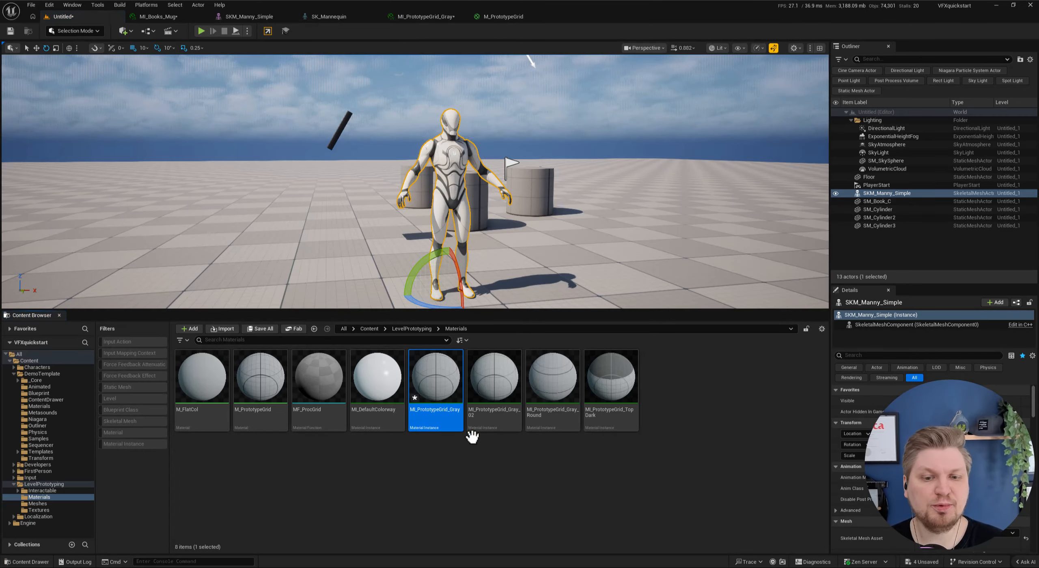
{"action": "key", "text": "ctrl+d"}
{"action": "key", "text": "BackSpace"}
{"action": "key", "text": "BackSpace"}
{"action": "key", "text": "BackSpace"}
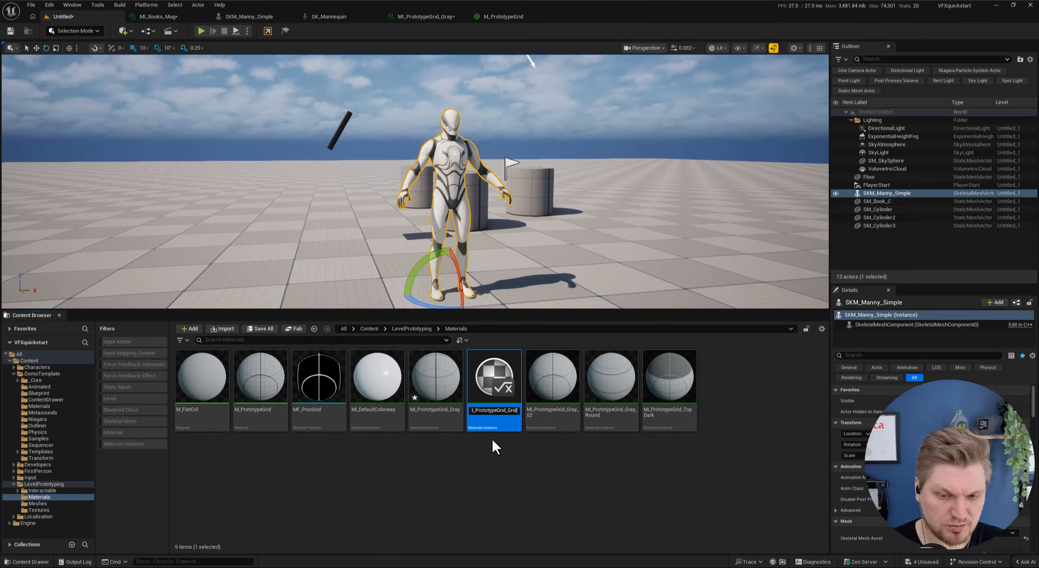
{"action": "type", "text": "id_GridSize_200"}
{"action": "key", "text": "Return"}
Open the MI_PrototypeGrid_GridSize_200 instance, expand its Grid Properties to check the Grid Size, and save the asset.
{"action": "double_click", "coordinate": [610, 392]}
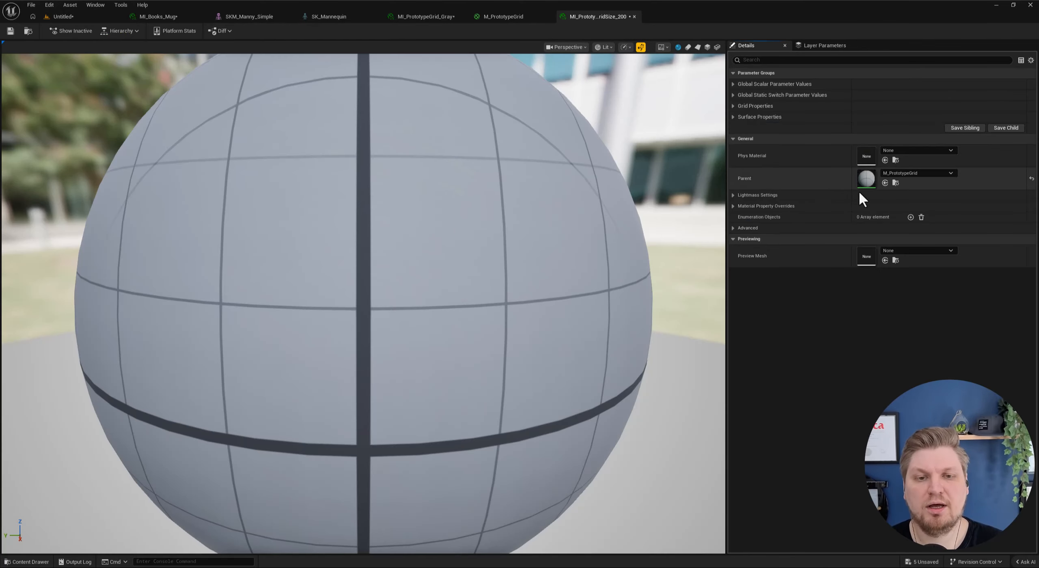
{"action": "left_click", "coordinate": [734, 106]}
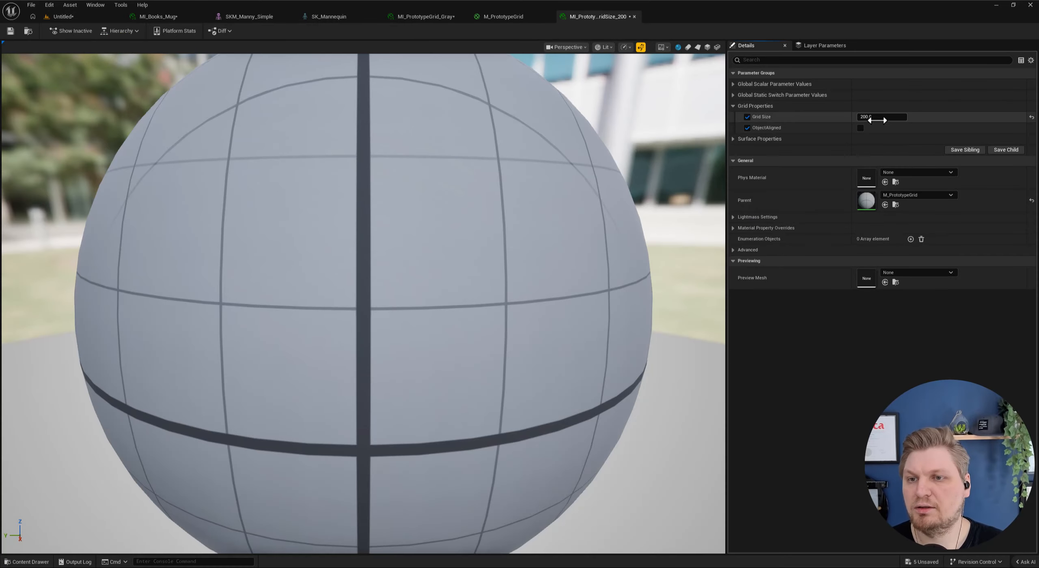
{"action": "left_click", "coordinate": [11, 31]}
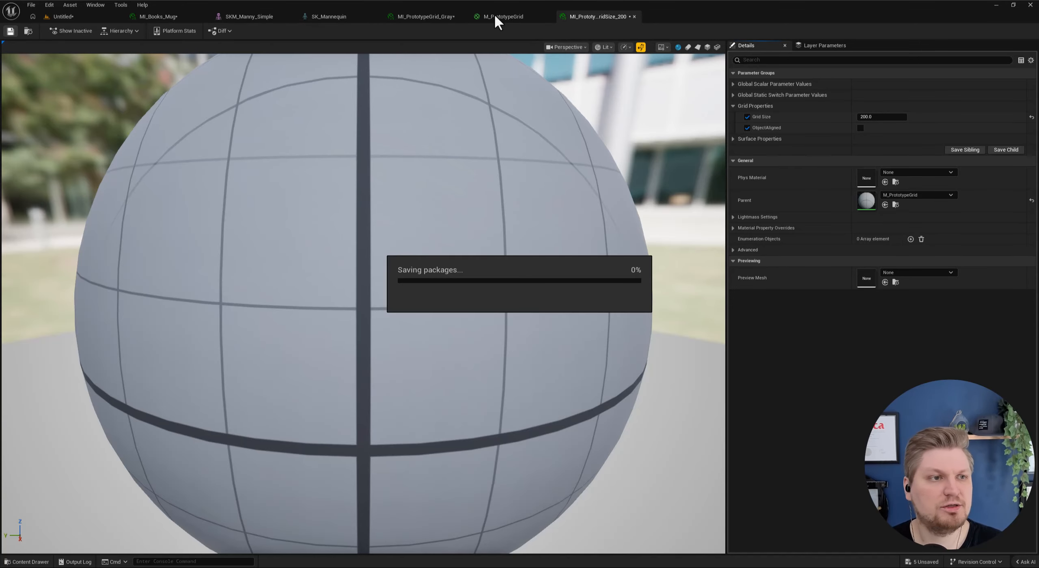
Set the Grid Size of the original MI_PrototypeGrid_Gray instance back to 100.
{"action": "left_click", "coordinate": [427, 14]}
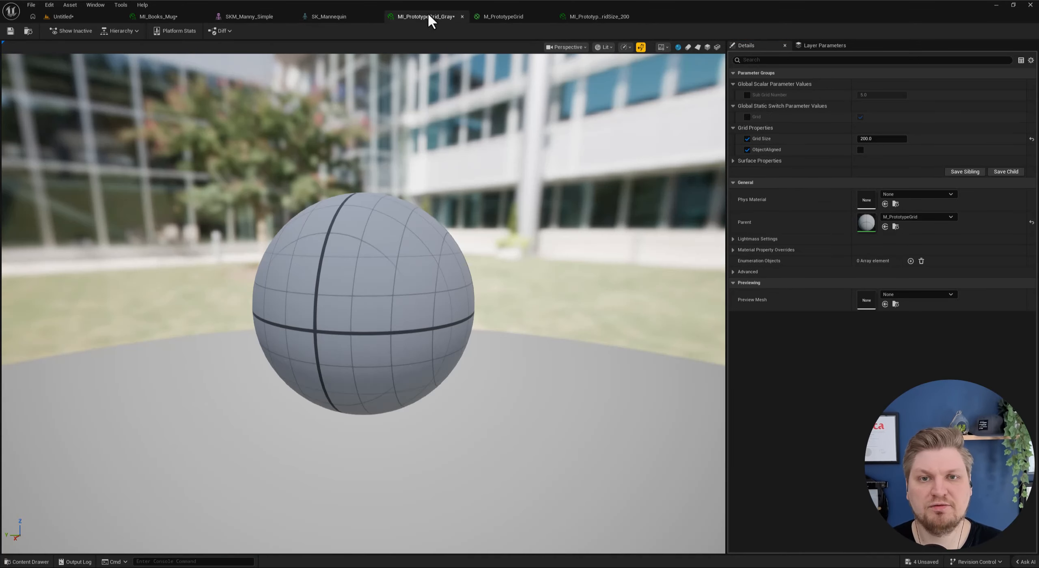
{"action": "left_click", "coordinate": [897, 138]}
{"action": "type", "text": "100"}
{"action": "key", "text": "Return"}
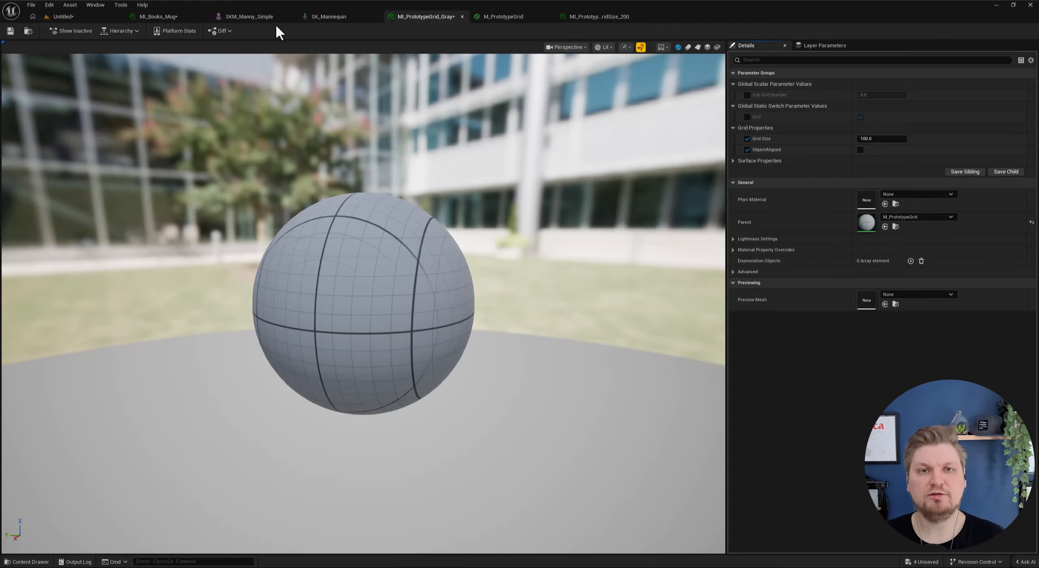
Return to the level and apply the MI_PrototypeGrid_GridSize_200 material instance to SM_Cylinder.
{"action": "left_click", "coordinate": [63, 16]}
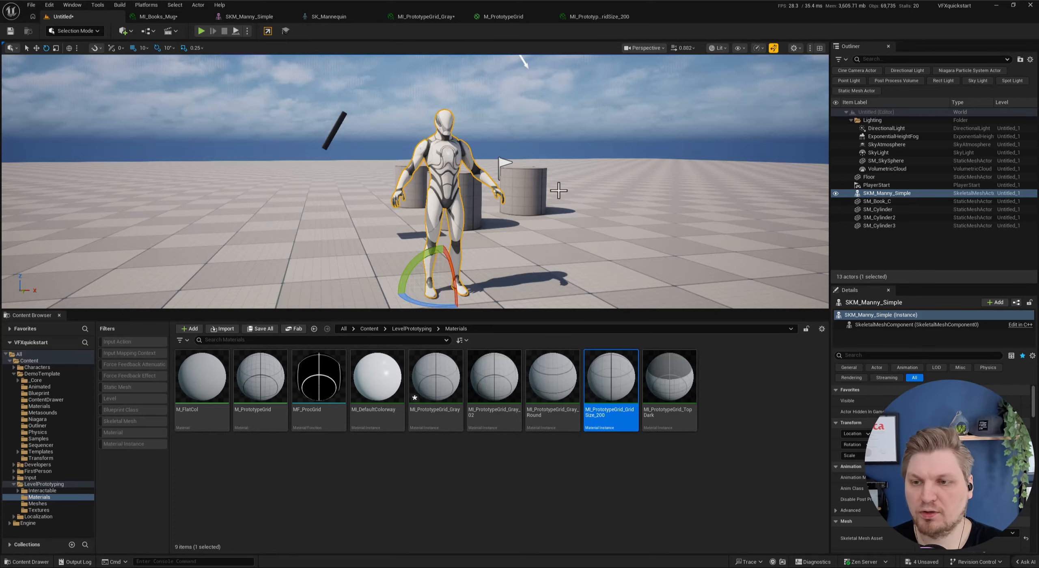
{"action": "left_click", "coordinate": [520, 181]}
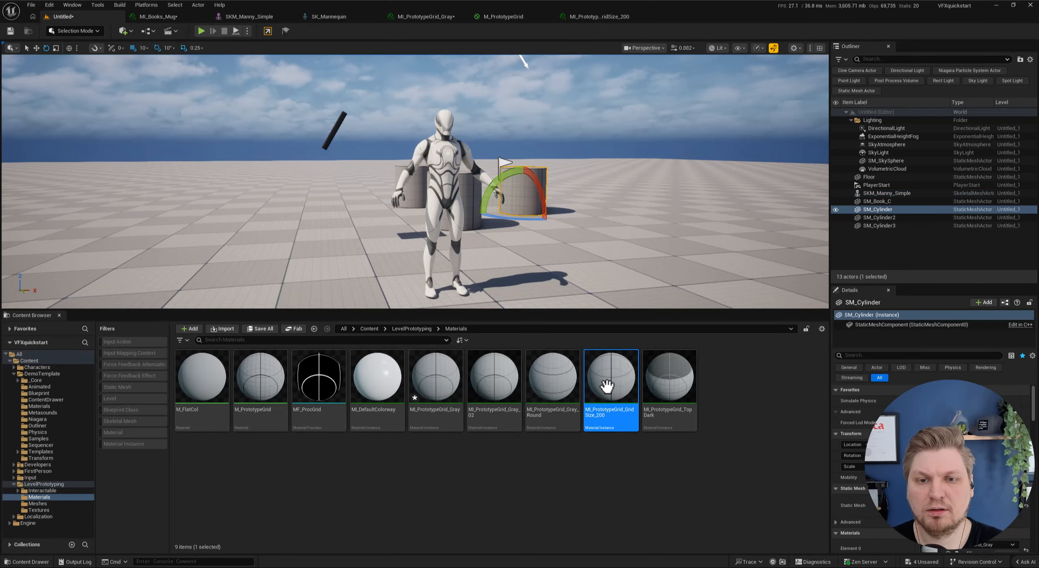
{"action": "scroll", "coordinate": [930, 507], "scroll_direction": "down", "scroll_amount": 2}
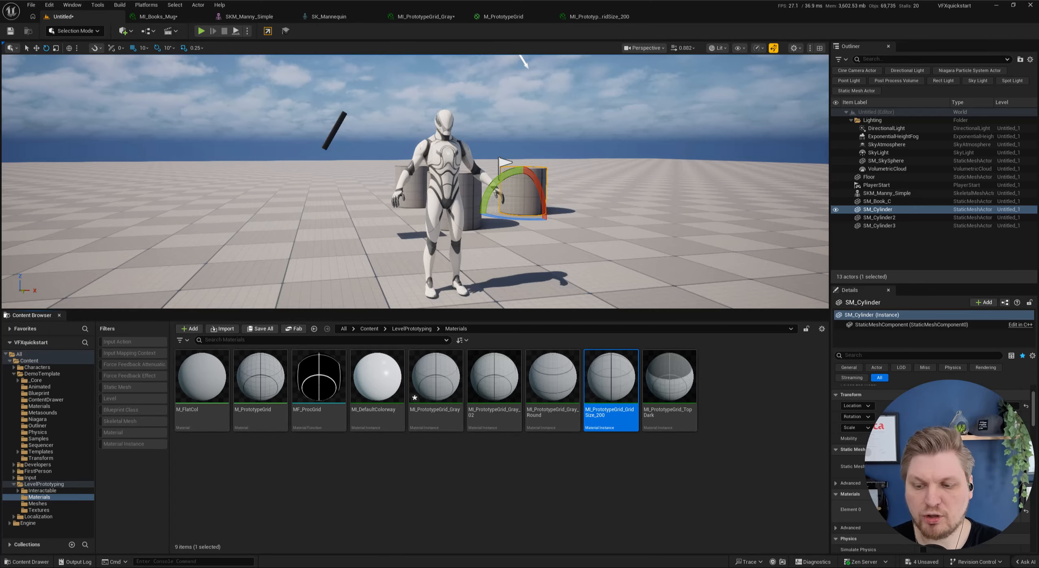
{"action": "key", "text": "f"}
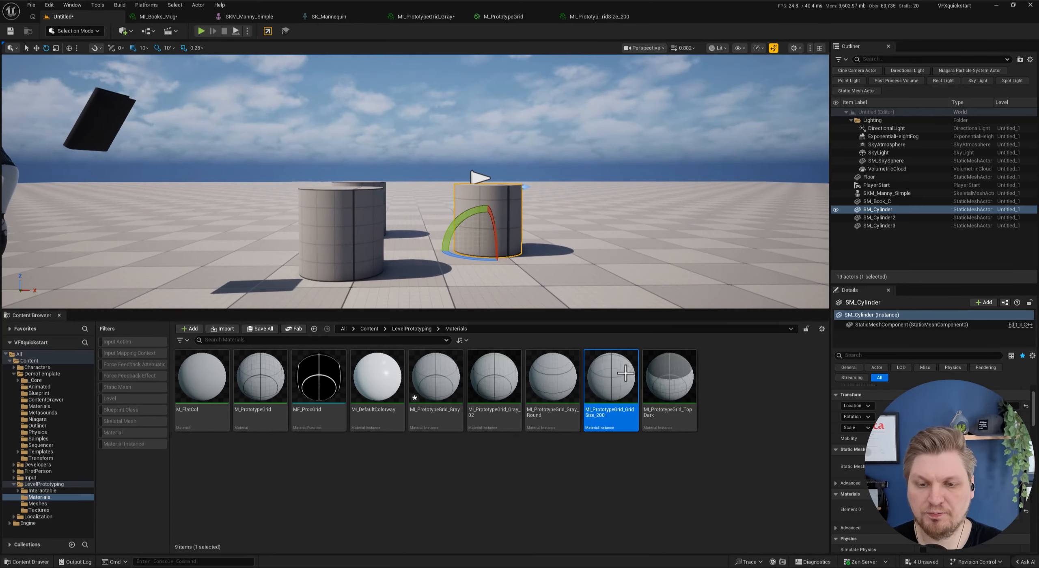
{"action": "left_click_drag", "start_coordinate": [497, 187], "coordinate": [501, 202]}
{"action": "key", "text": "d"}
{"action": "right_click_drag", "start_coordinate": [585, 215], "coordinate": [557, 245]}
{"action": "key", "text": "w"}
{"action": "key", "text": "s"}
{"action": "left_click", "coordinate": [559, 244]}
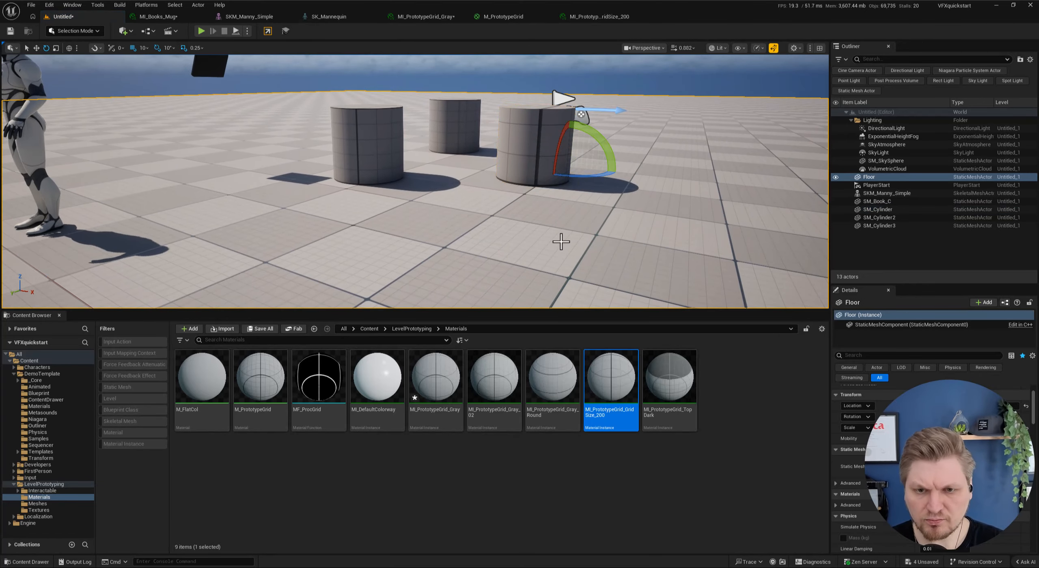
Apply the MI_PrototypeGrid_Gray material instance to SM_Cylinder3.
{"action": "left_click", "coordinate": [353, 129]}
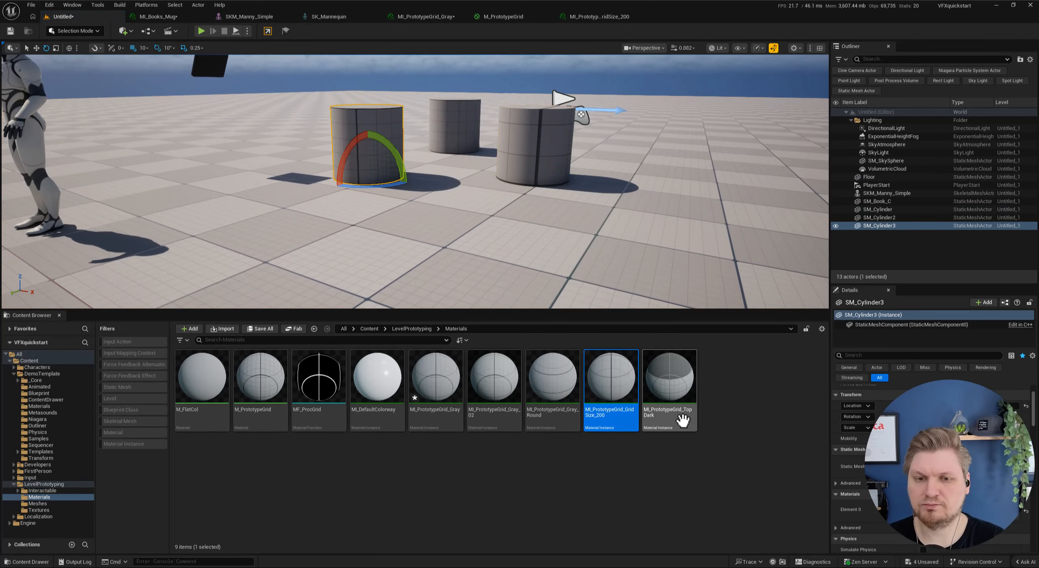
{"action": "left_click_drag", "start_coordinate": [429, 392], "coordinate": [368, 121]}
{"action": "mouse_move", "coordinate": [449, 163]}
{"action": "right_mouse_down"}
{"action": "mouse_move", "coordinate": [452, 126]}
{"action": "mouse_move", "coordinate": [450, 146]}
{"action": "right_mouse_up"}
{"action": "key", "text": "w"}
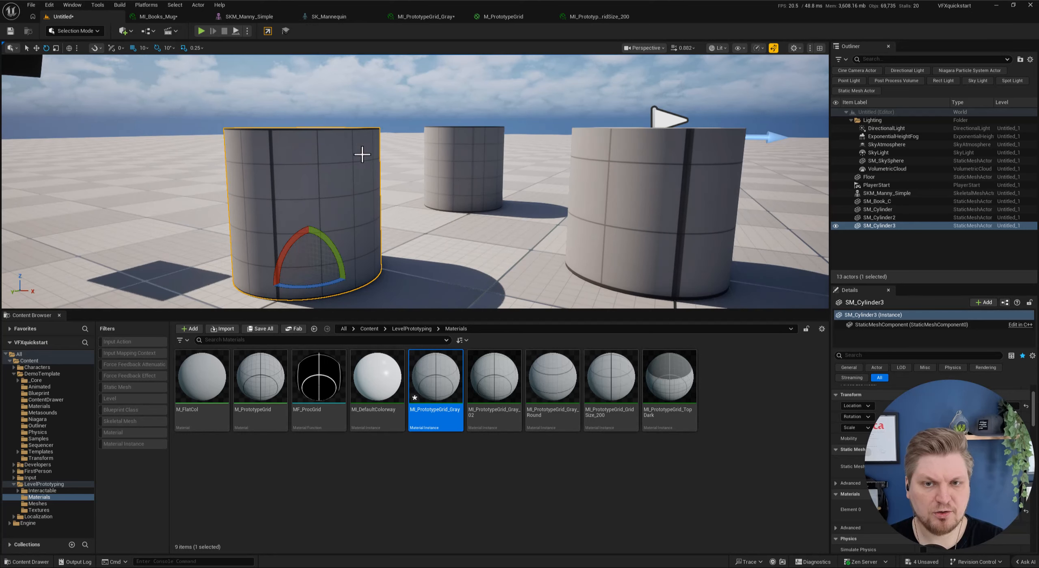
Compare the grid materials on SM_Cylinder and SM_Cylinder3, and go to their parent material M_PrototypeGrid.
{"action": "left_click", "coordinate": [680, 158]}
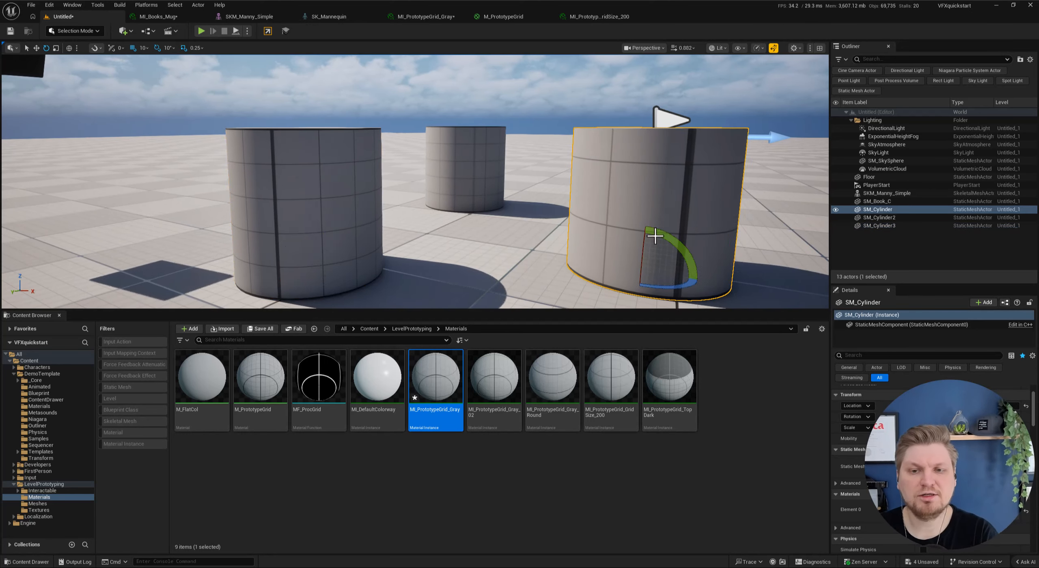
{"action": "left_click", "coordinate": [339, 190]}
{"action": "left_click", "coordinate": [502, 17]}
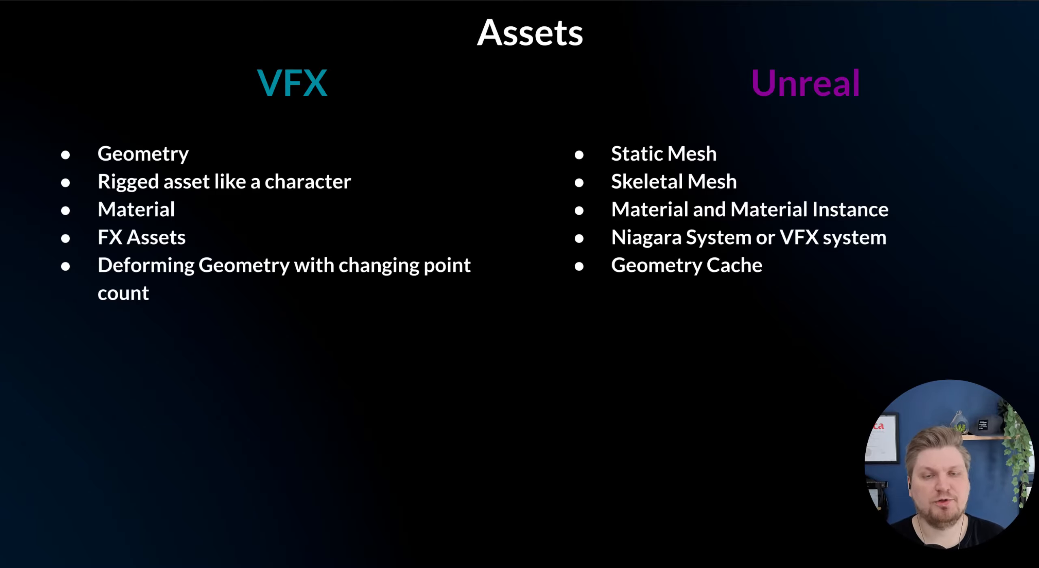
Exit the slideshow in Google Slides, highlight "Niagara System" on the Assets slide, and switch back to Unreal Editor.
{"action": "key", "text": "Escape"}
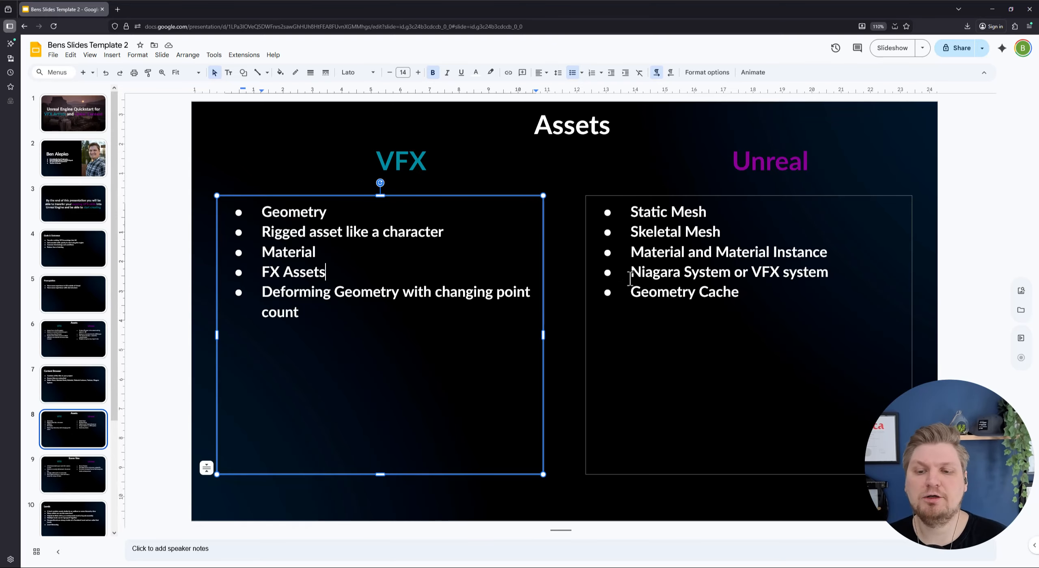
{"action": "left_click_drag", "start_coordinate": [630, 272], "coordinate": [731, 271]}
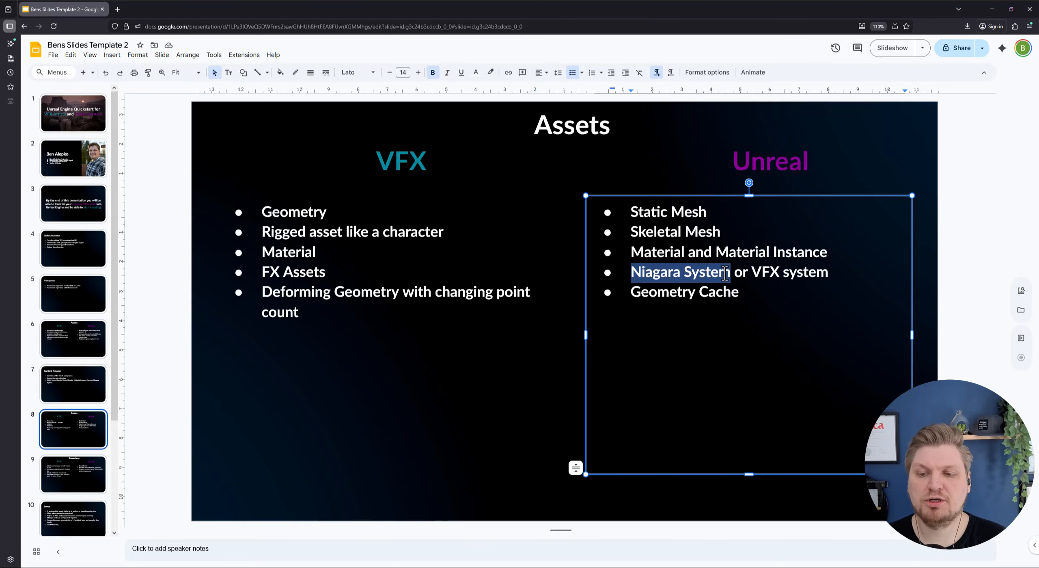
{"action": "key", "text": "alt+Tab"}
Add the FX filter for Niagara System and apply it to the whole Content folder.
{"action": "left_click", "coordinate": [431, 511]}
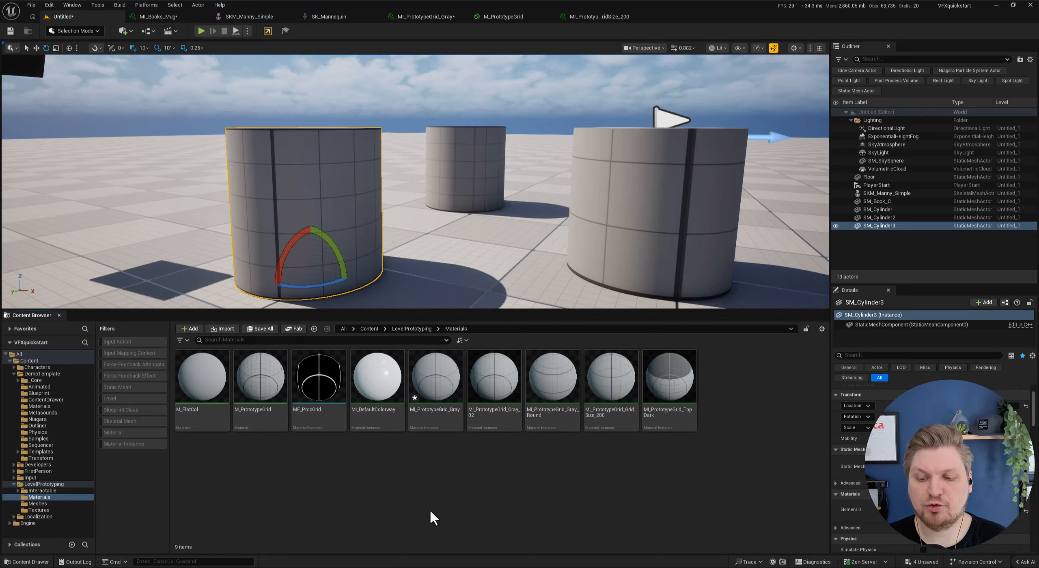
{"action": "left_click", "coordinate": [180, 340]}
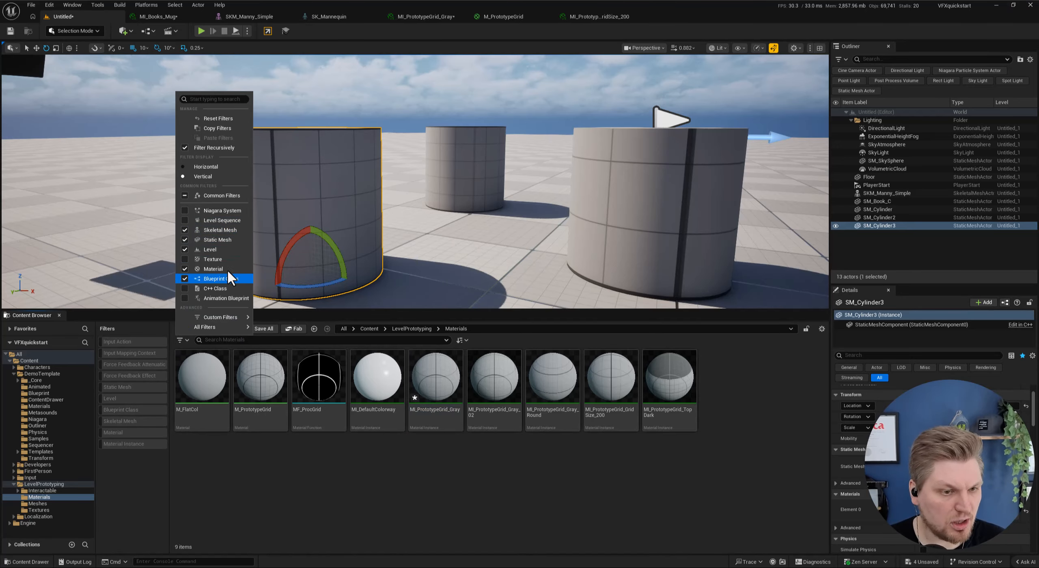
{"action": "mouse_move", "coordinate": [212, 327]}
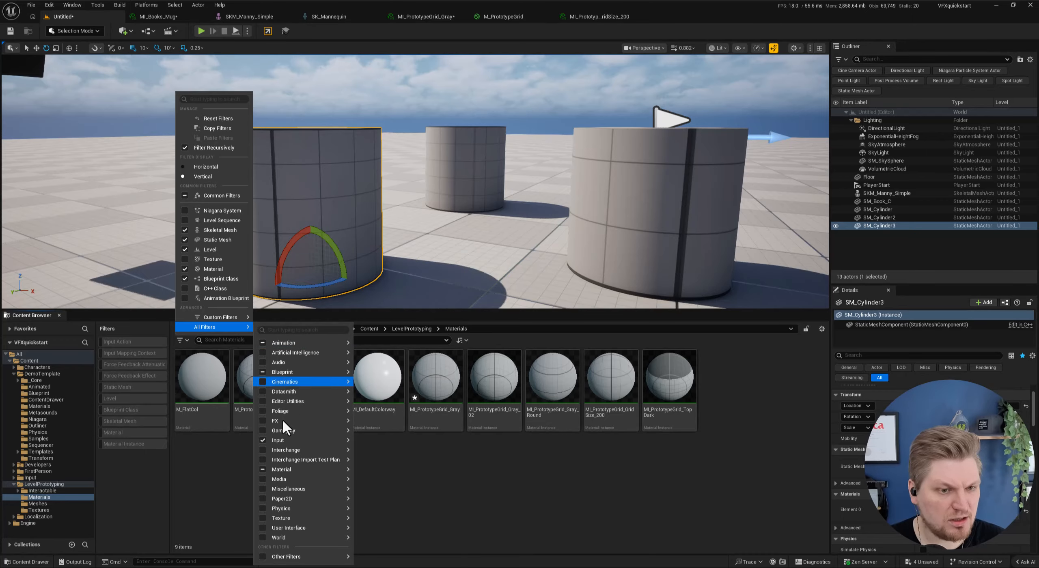
{"action": "mouse_move", "coordinate": [275, 418]}
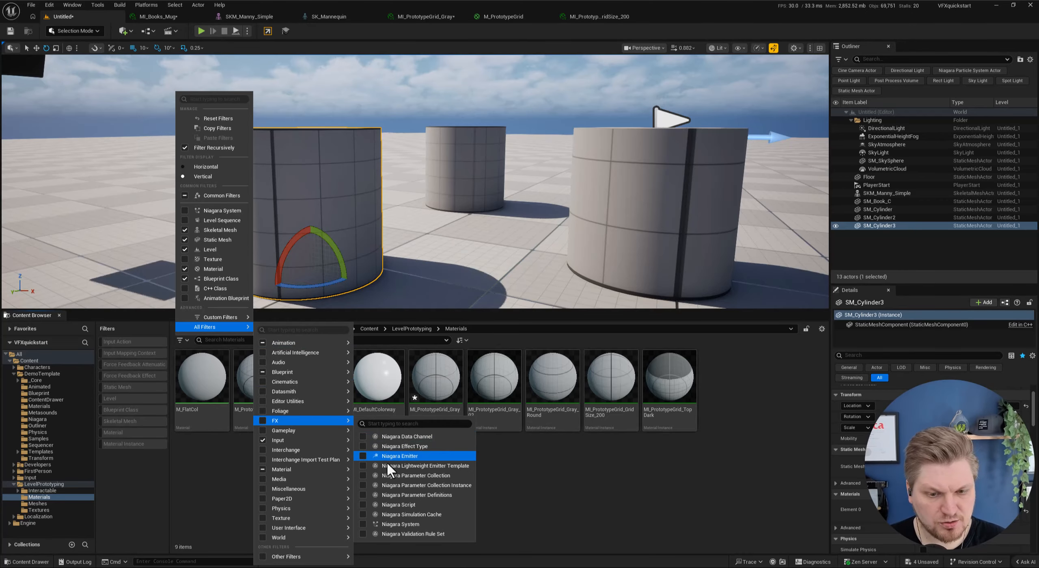
{"action": "left_click", "coordinate": [362, 525]}
{"action": "left_click", "coordinate": [538, 503]}
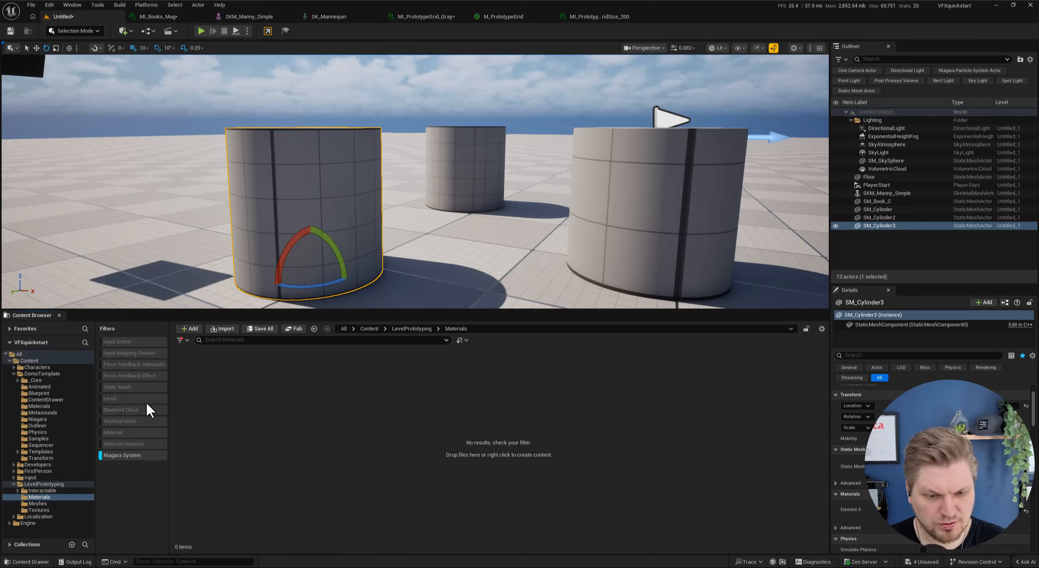
{"action": "left_click", "coordinate": [35, 361]}
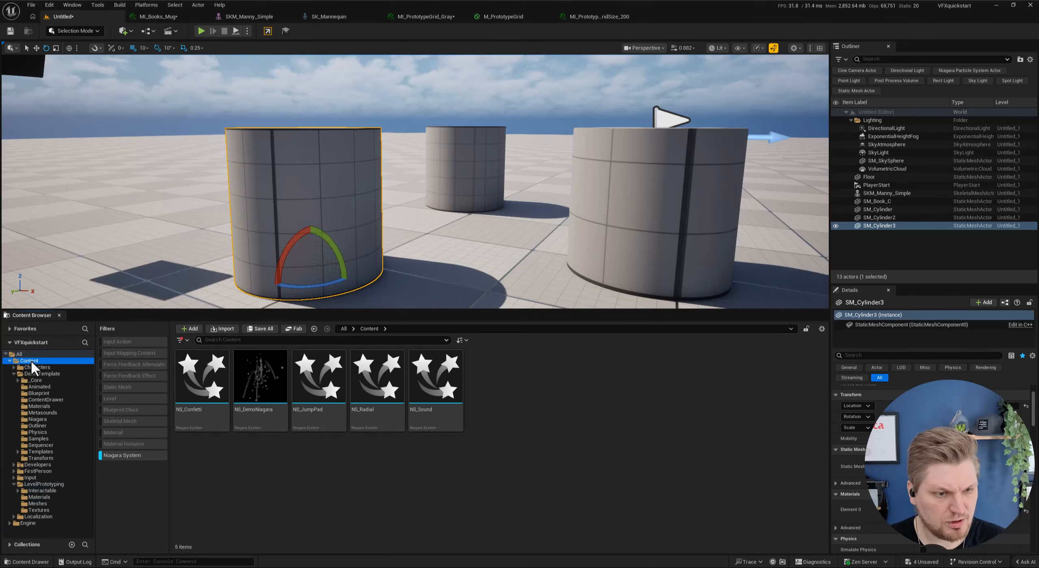
Place the NS_Confetti Niagara system in the level beside the cylinders.
{"action": "scroll", "coordinate": [385, 284], "scroll_direction": "down", "scroll_amount": 12}
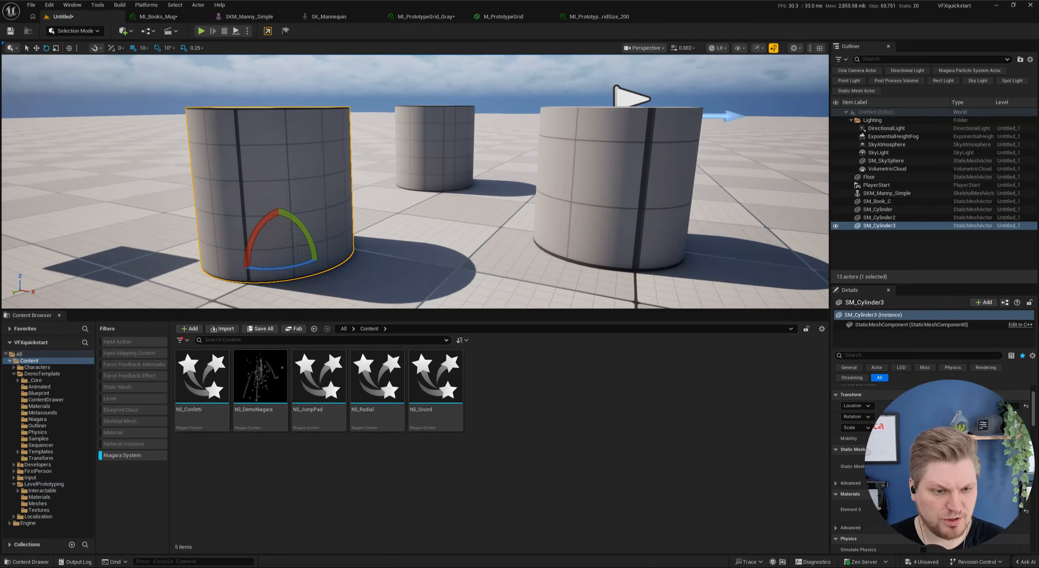
{"action": "left_click", "coordinate": [223, 367]}
{"action": "left_click_drag", "start_coordinate": [222, 367], "coordinate": [519, 178]}
{"action": "key", "text": "w"}
{"action": "right_click_drag", "start_coordinate": [562, 264], "coordinate": [571, 262]}
{"action": "key", "text": "w"}
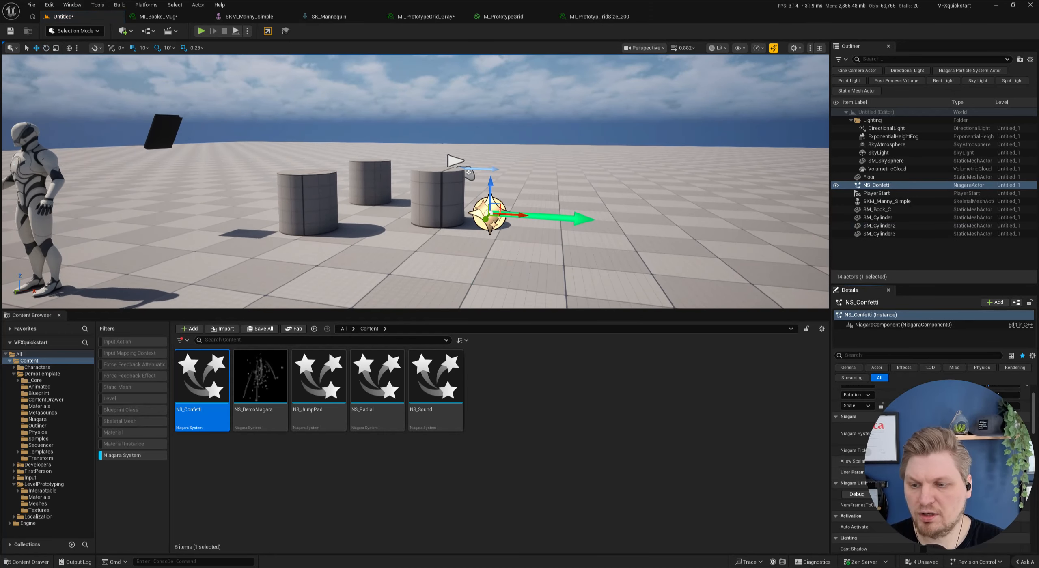
Place NS_DemoNiagara in the level near NS_Confetti, turn on realtime viewport playback to watch both effects, and clear the selection.
{"action": "left_click_drag", "start_coordinate": [248, 394], "coordinate": [592, 166]}
{"action": "left_click", "coordinate": [774, 49]}
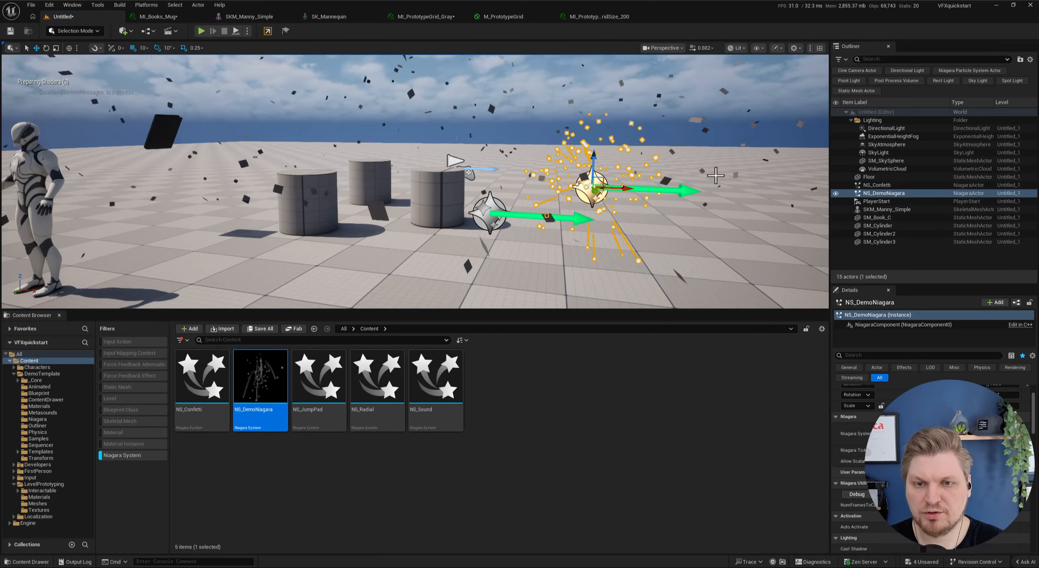
{"action": "key", "text": "s"}
{"action": "right_click_drag", "start_coordinate": [589, 182], "coordinate": [601, 162]}
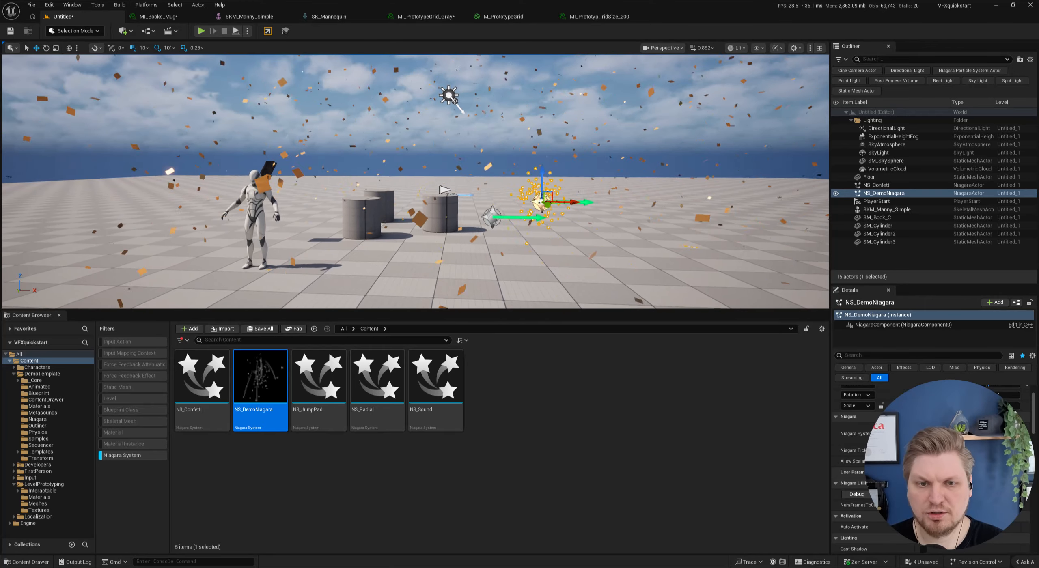
{"action": "key", "text": "Escape"}
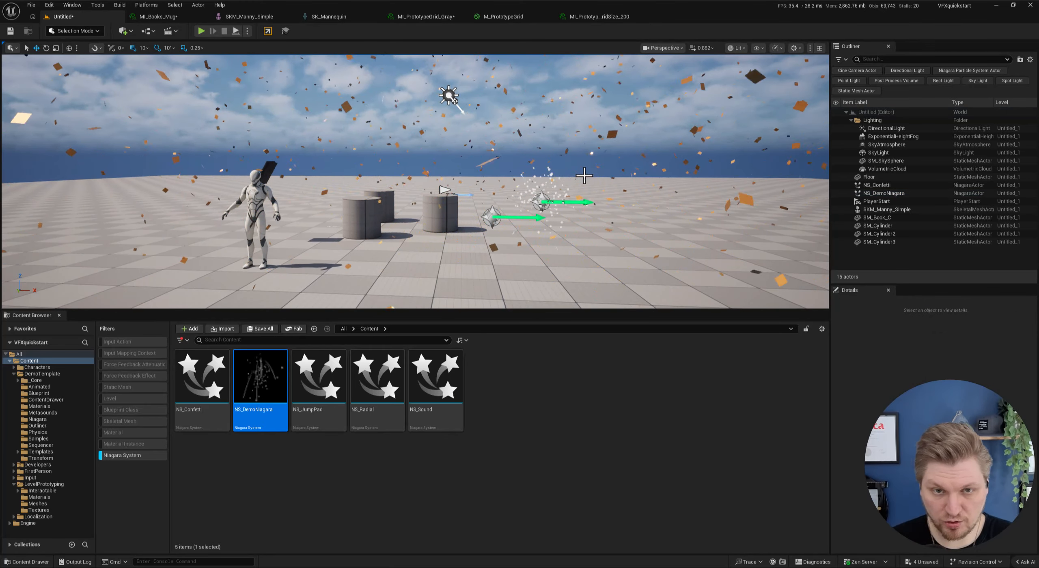
Delete the NS_DemoNiagara and NS_Confetti effects from the level and clear the asset selection.
{"action": "mouse_move", "coordinate": [385, 173]}
{"action": "right_mouse_down"}
{"action": "mouse_move", "coordinate": [395, 161]}
{"action": "mouse_move", "coordinate": [404, 168]}
{"action": "right_mouse_up"}
{"action": "key", "text": "w"}
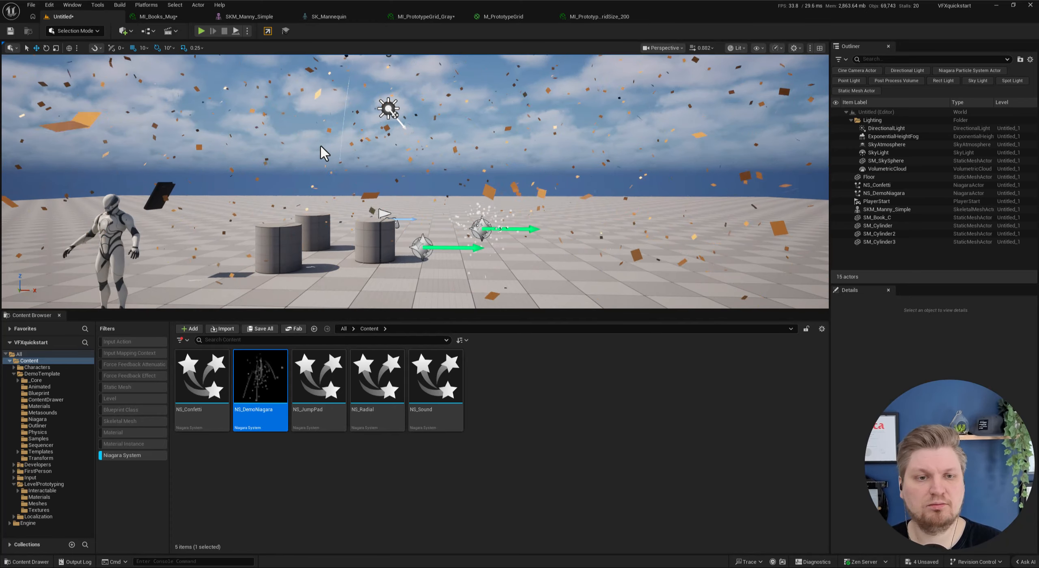
{"action": "left_click", "coordinate": [483, 231]}
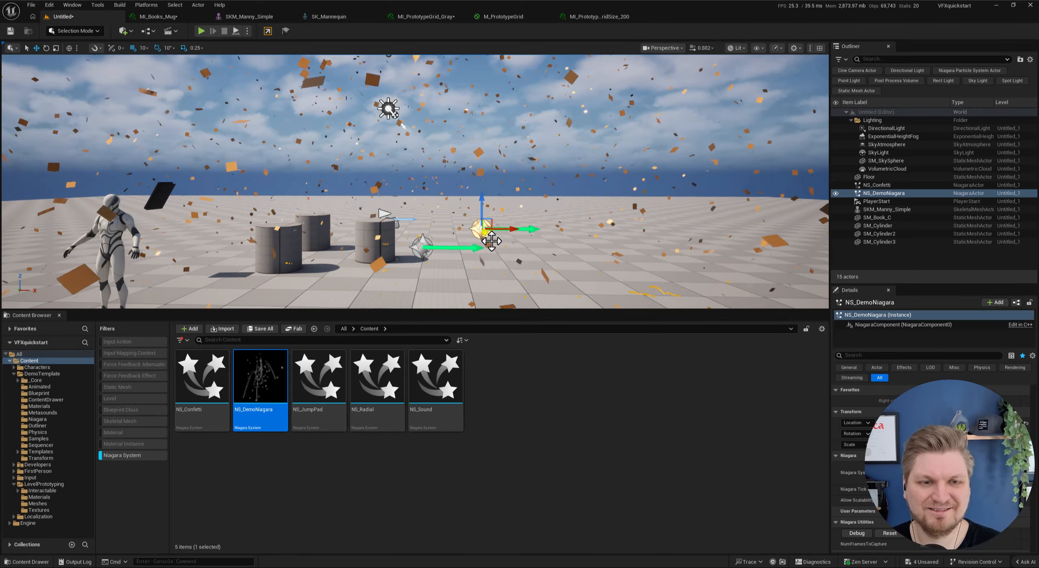
{"action": "key", "text": "Delete"}
{"action": "left_click", "coordinate": [422, 247]}
{"action": "key", "text": "Delete"}
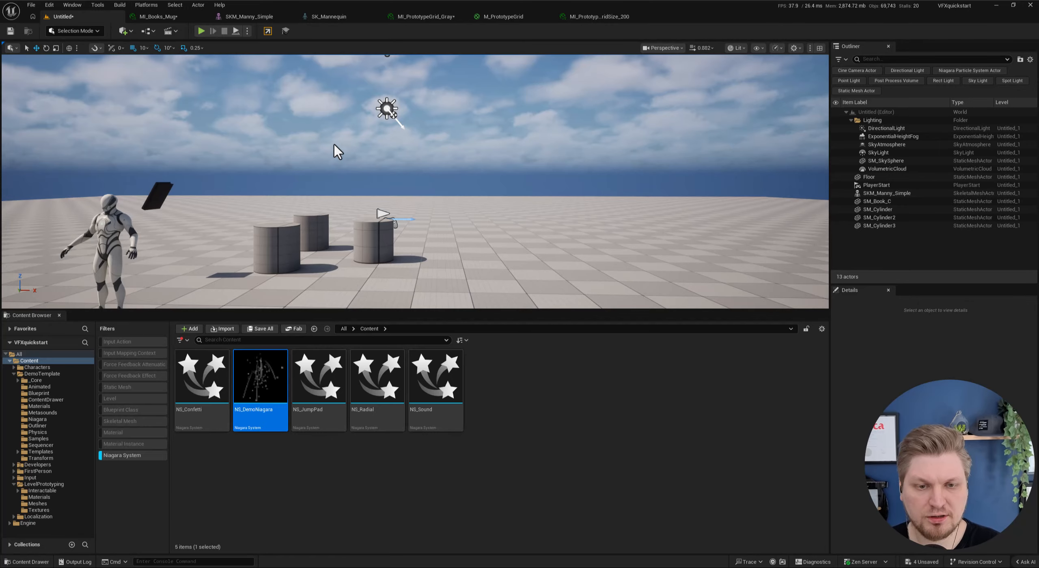
{"action": "left_click", "coordinate": [376, 472]}
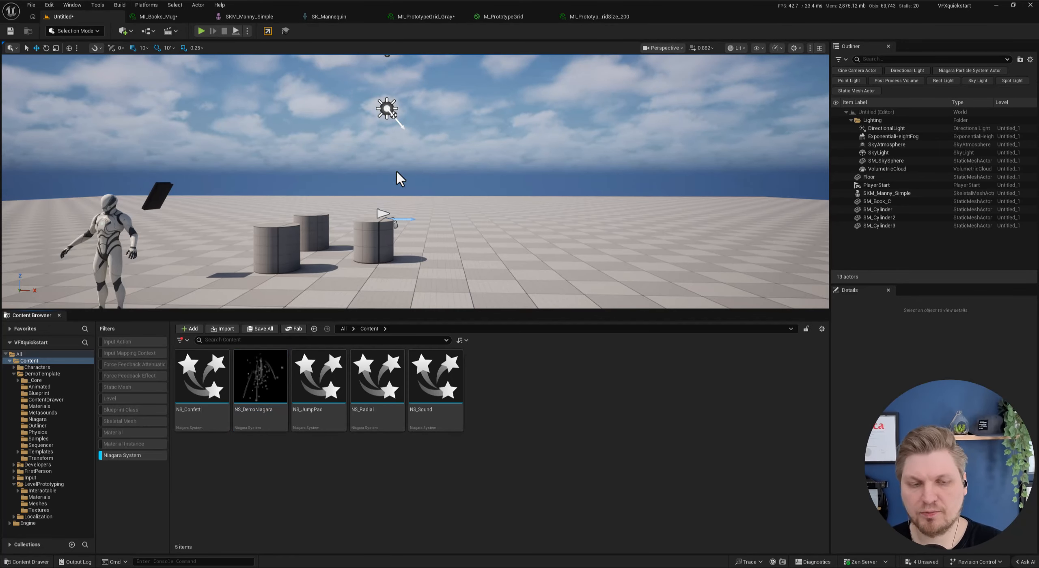
Open NS_DemoNiagara in the Niagara editor, pause its playback and bring its three emitters into view.
{"action": "left_click", "coordinate": [269, 395]}
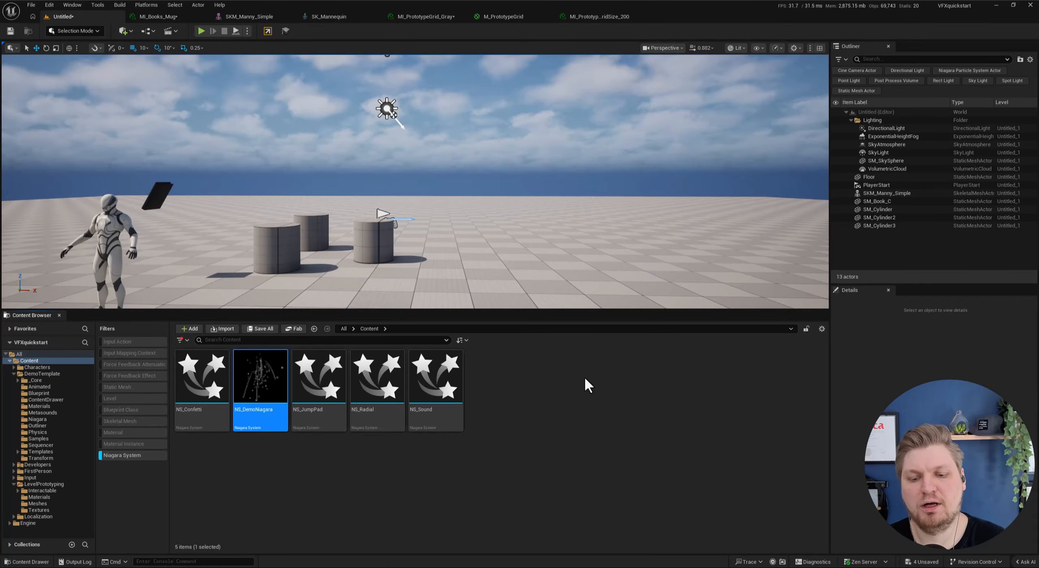
{"action": "key", "text": "Return"}
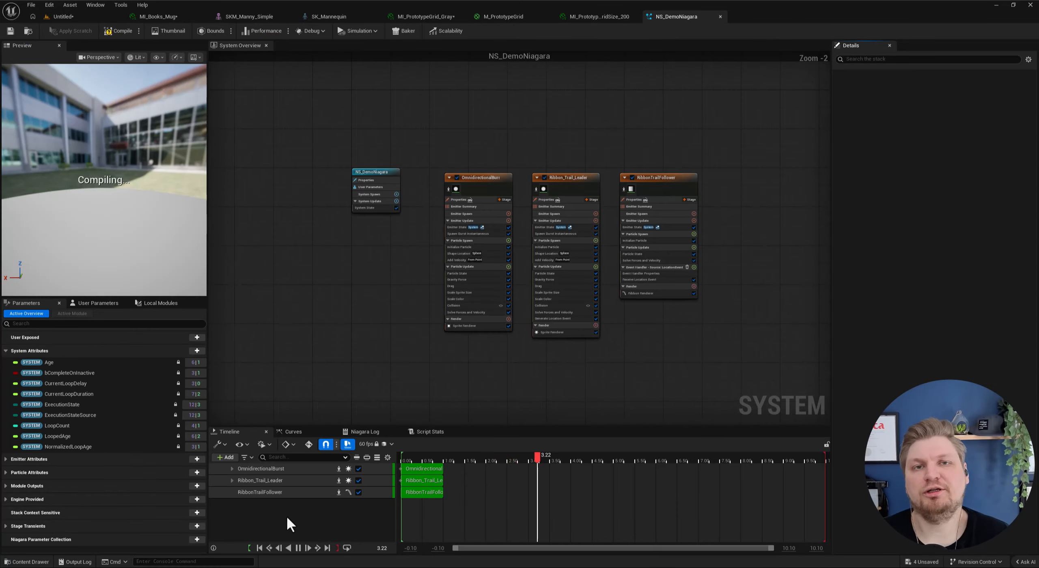
{"action": "left_click", "coordinate": [298, 548]}
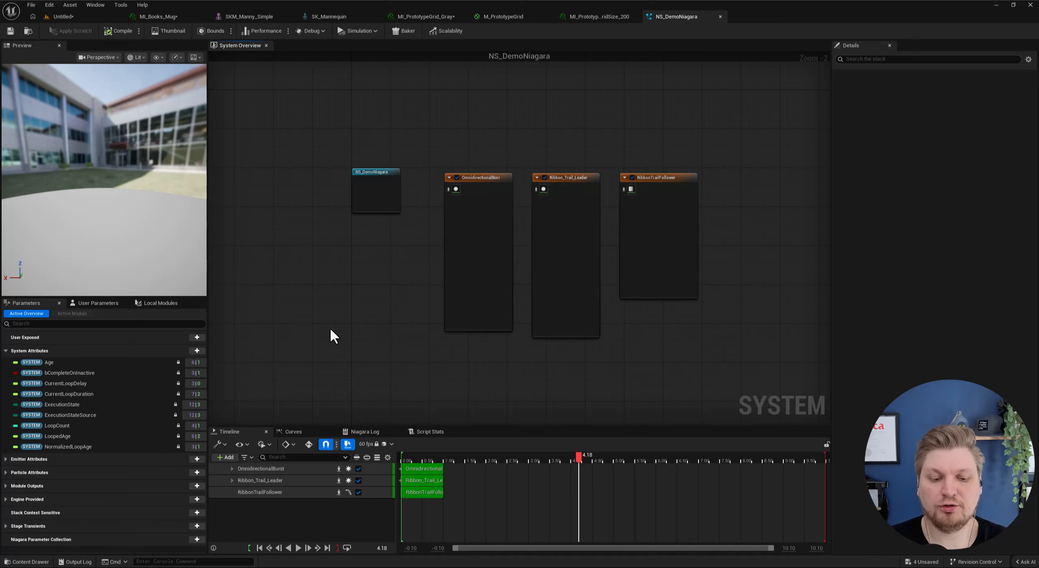
{"action": "scroll", "coordinate": [393, 350], "scroll_direction": "up", "scroll_amount": 2}
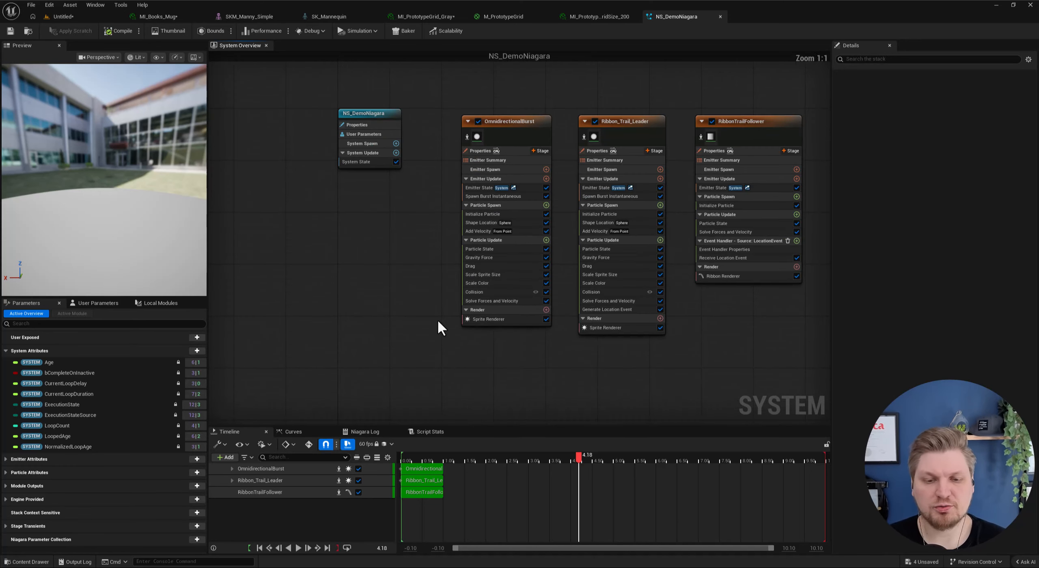
{"action": "right_click_drag", "start_coordinate": [400, 339], "coordinate": [360, 330]}
Look through the renderer types available for the OmnidirectionalBurst emitter without adding one, and return to the level.
{"action": "left_click", "coordinate": [499, 300]}
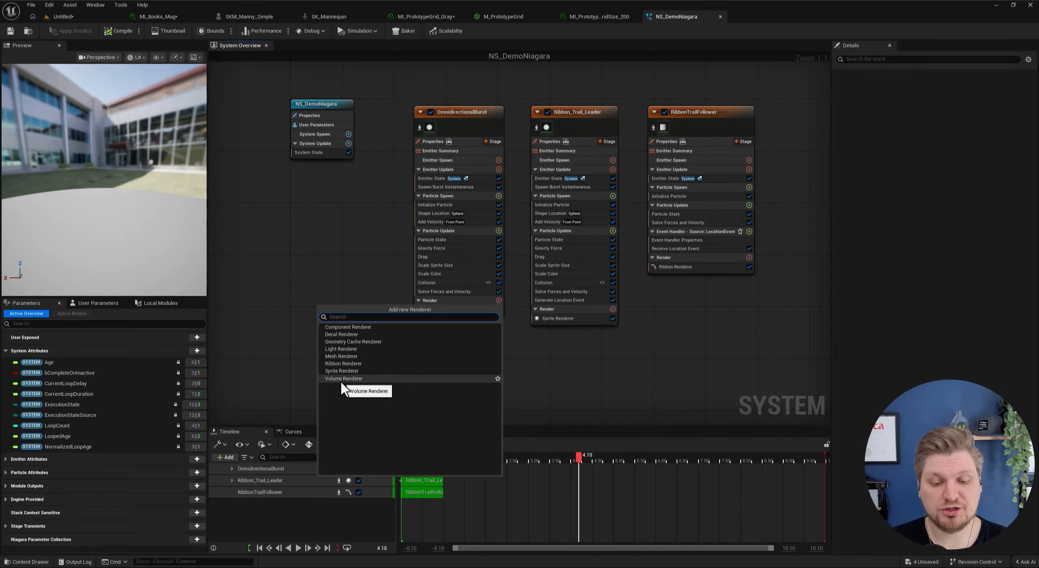
{"action": "left_click", "coordinate": [260, 114]}
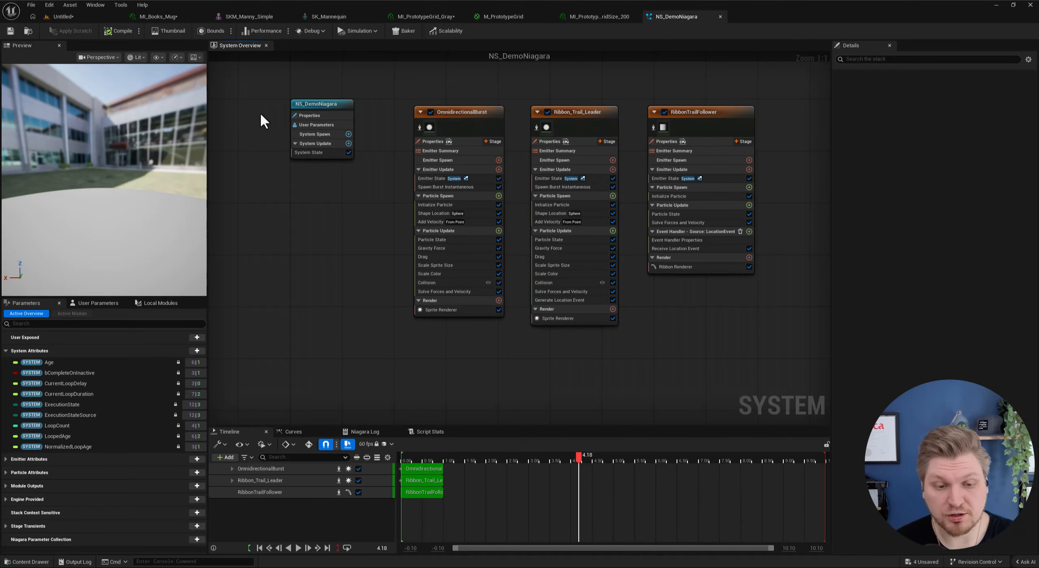
{"action": "left_click", "coordinate": [76, 14]}
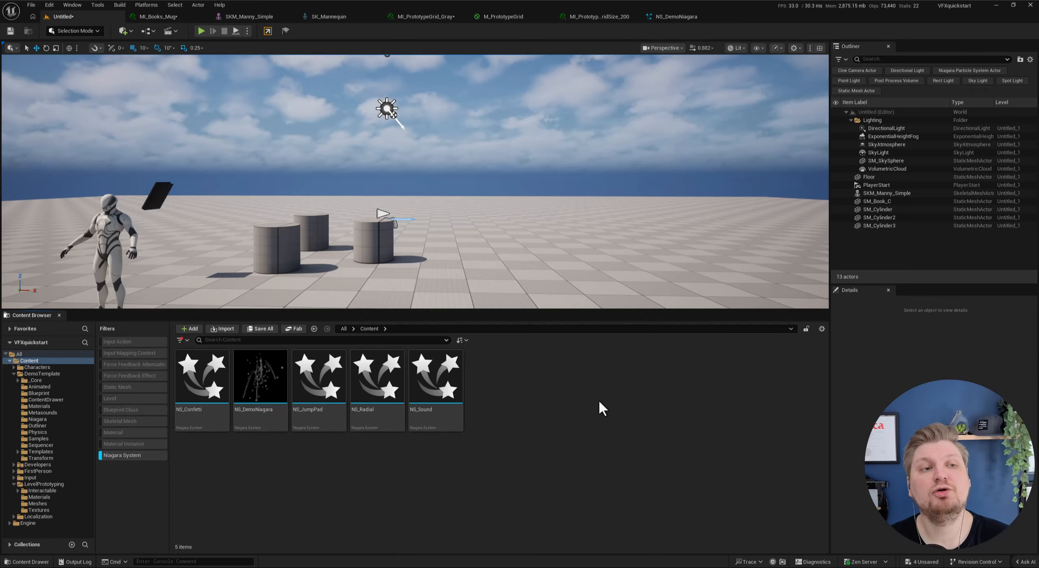
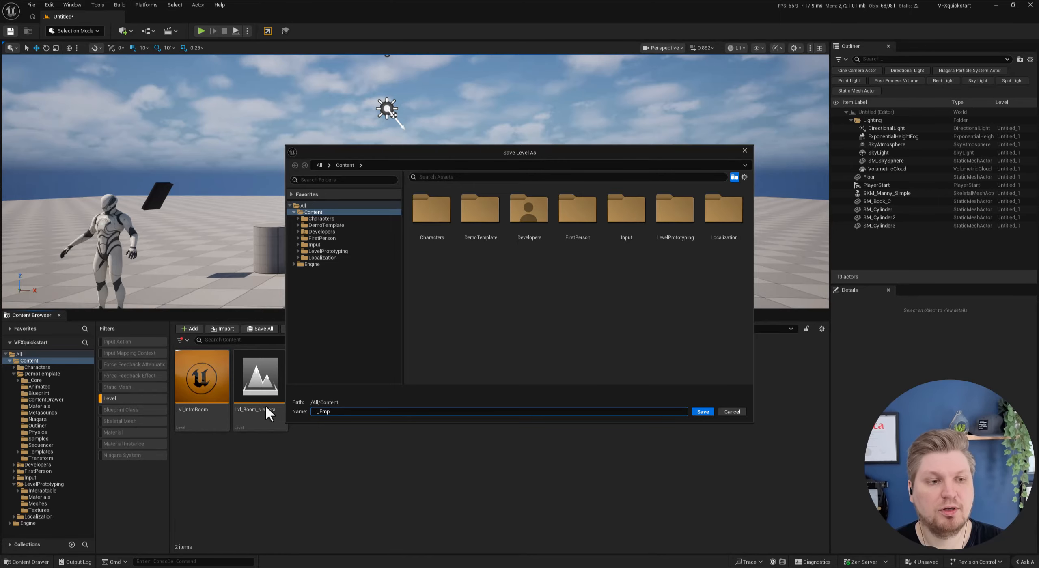
Save the level as L_EmptyLevel in the Content folder.
{"action": "type", "text": "Level"}
{"action": "key", "text": "Return"}
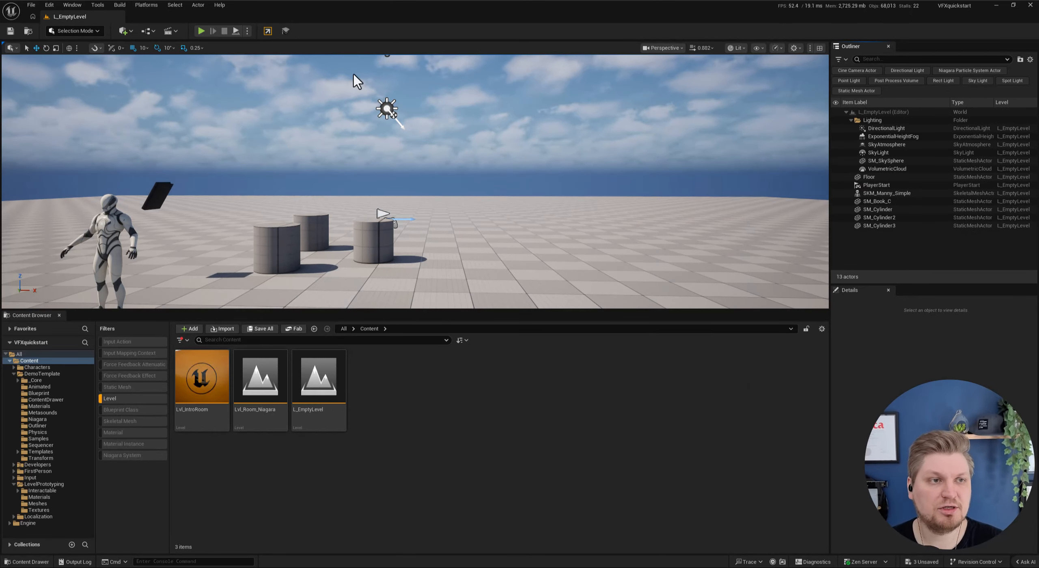
Select every actor in the level from DirectionalLight to SM_Cylinder3, and reduce the selection to SM_Cylinder3 alone.
{"action": "left_click", "coordinate": [888, 130]}
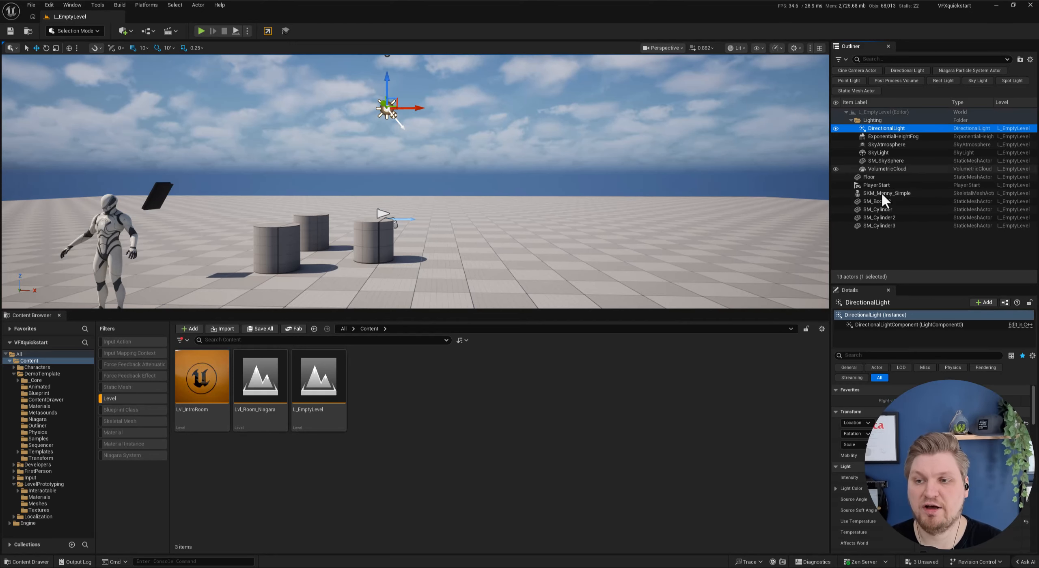
{"action": "left_click", "coordinate": [879, 226], "text": "shift"}
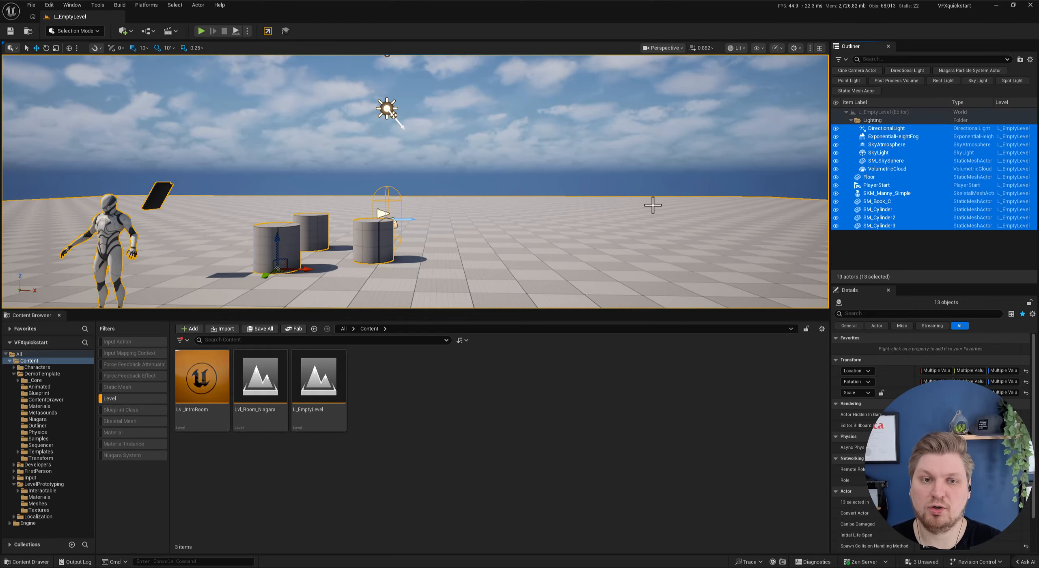
{"action": "left_click", "coordinate": [916, 255]}
{"action": "left_click", "coordinate": [879, 225]}
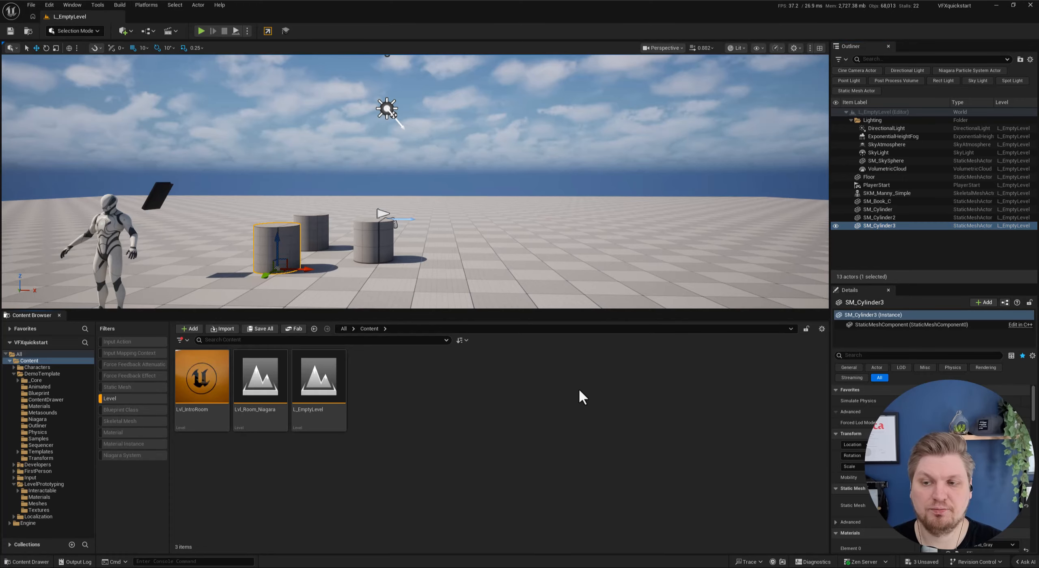
Filter the assets by Skeletal Mesh instead of Level, place SKM_Quinn_Simple on the floor beyond the cylinders, and select it.
{"action": "left_click", "coordinate": [127, 398]}
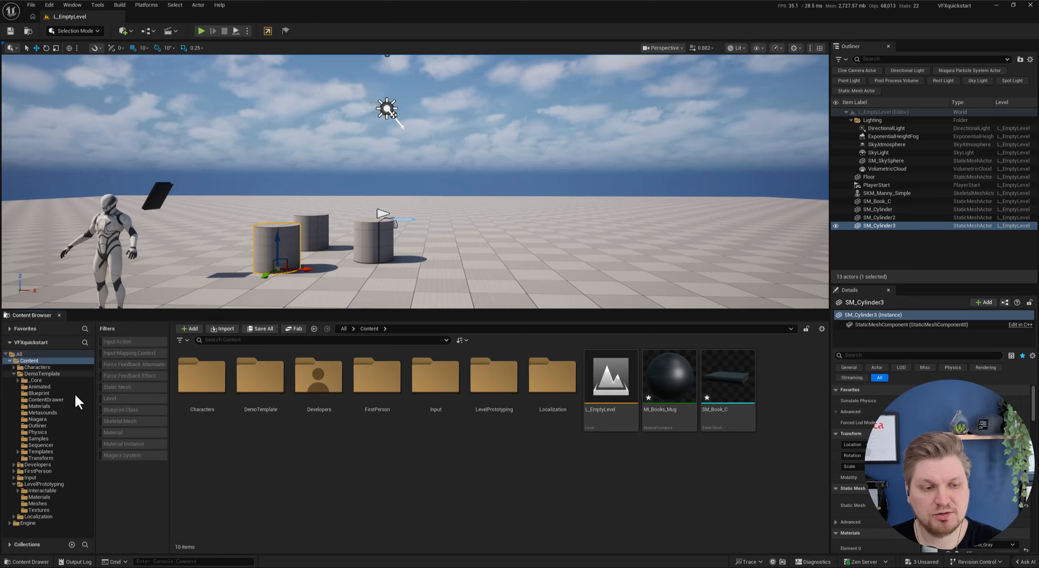
{"action": "left_click", "coordinate": [129, 423]}
{"action": "left_click_drag", "start_coordinate": [261, 377], "coordinate": [489, 252]}
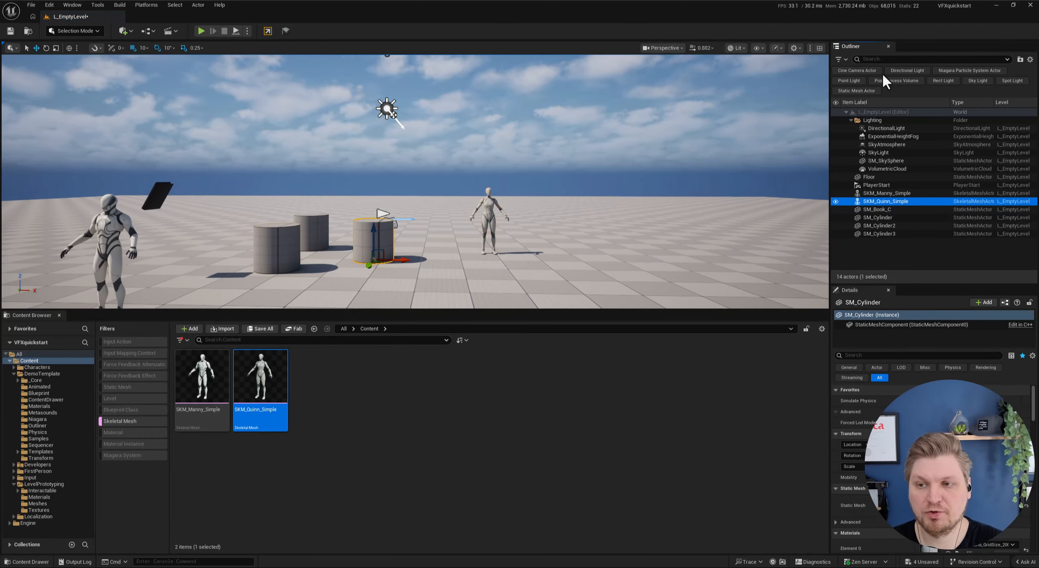
{"action": "left_click", "coordinate": [880, 187]}
{"action": "left_click", "coordinate": [883, 200]}
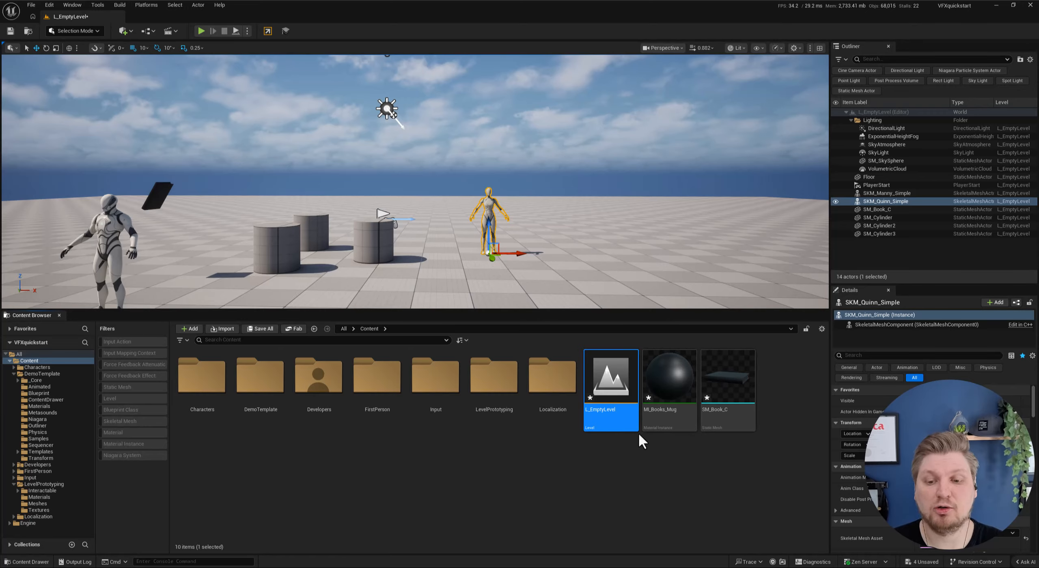
Create a new basic level with default lighting, floor and player start, saving the changes to L_EmptyLevel.
{"action": "left_click", "coordinate": [547, 509]}
{"action": "left_click", "coordinate": [31, 5]}
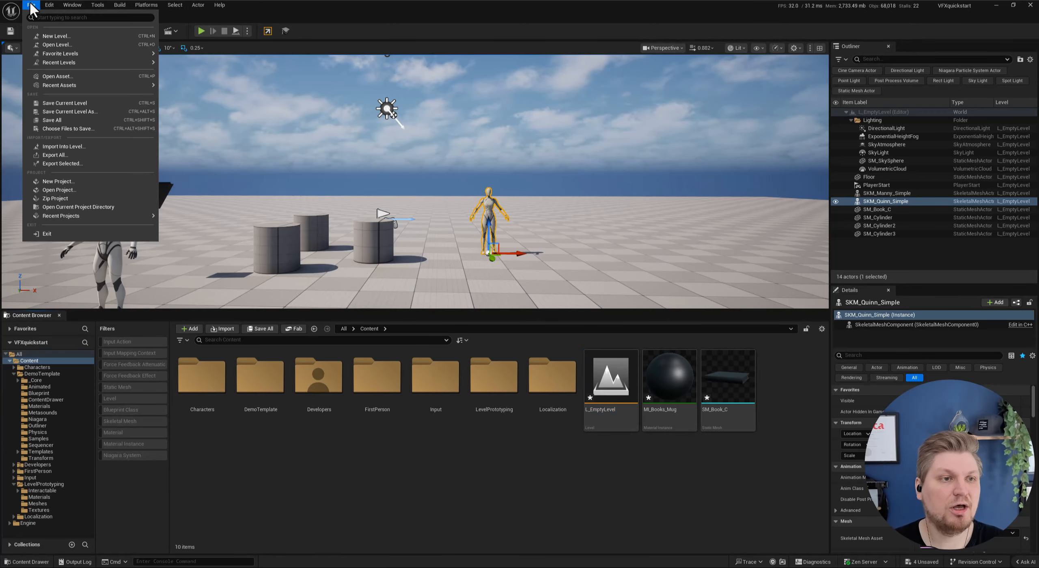
{"action": "left_click", "coordinate": [39, 37]}
{"action": "left_click", "coordinate": [529, 241]}
{"action": "left_click", "coordinate": [571, 365]}
{"action": "left_click", "coordinate": [535, 380]}
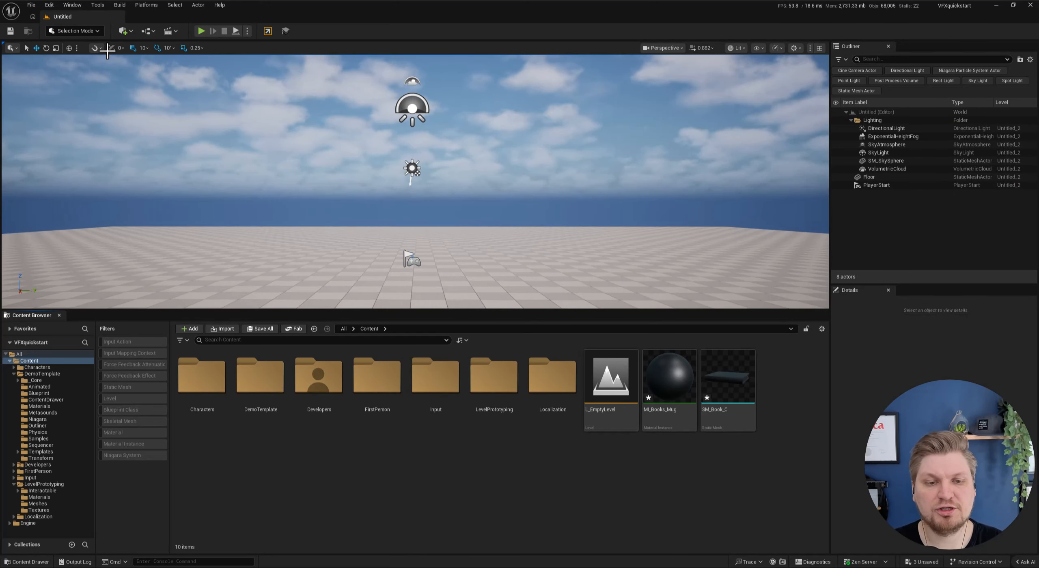
Save the new level as L_BasicLevel in the Content folder.
{"action": "left_click", "coordinate": [10, 31]}
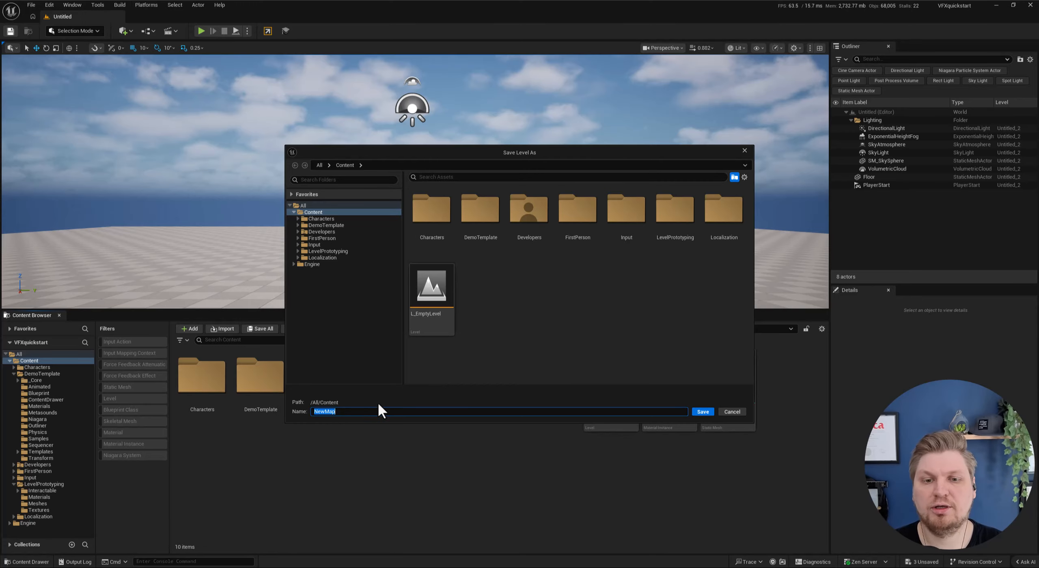
{"action": "type", "text": "L_BasicLevel"}
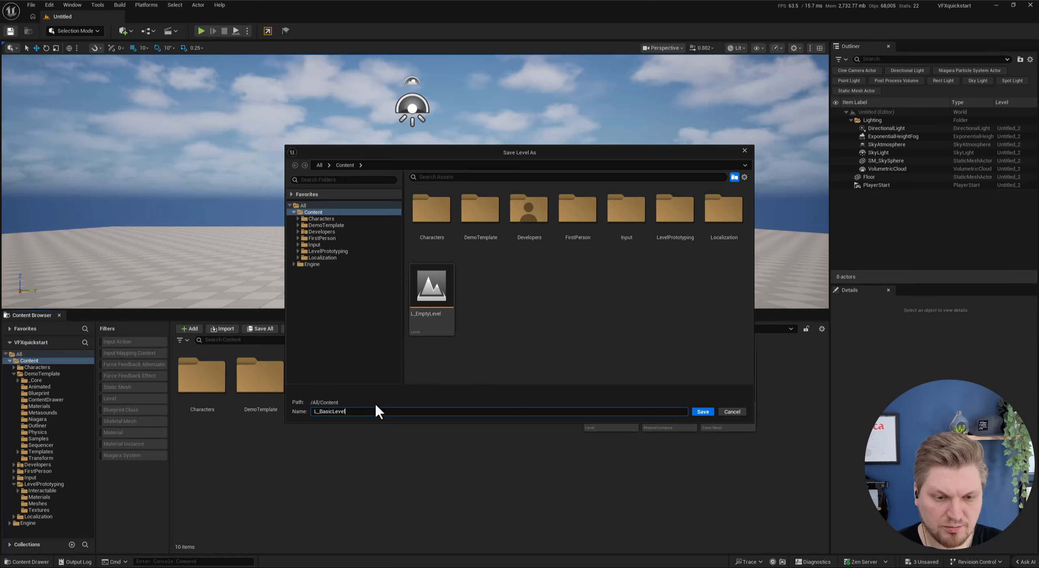
{"action": "key", "text": "Return"}
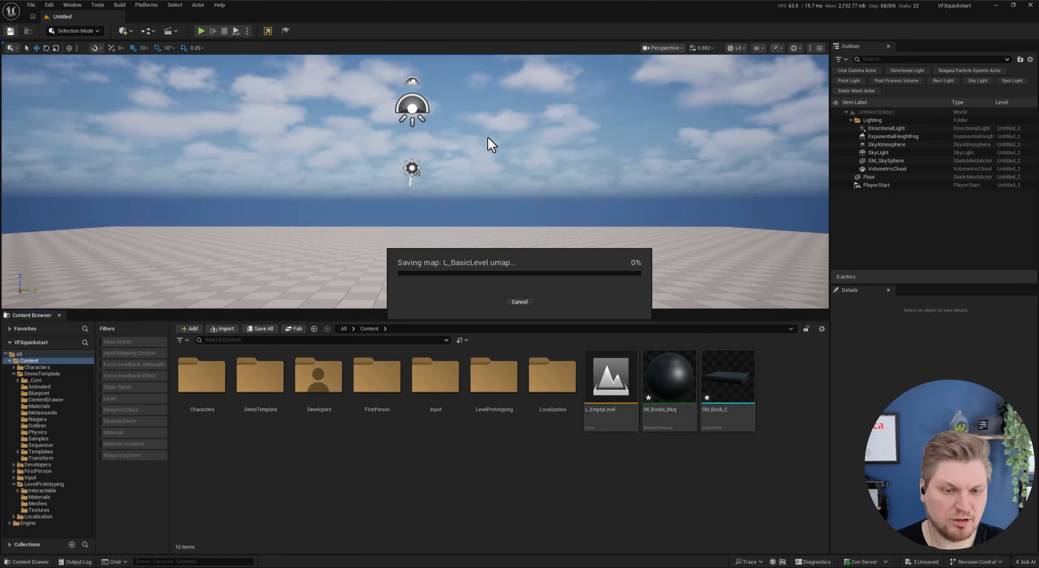
Select all actors of L_BasicLevel from DirectionalLight to PlayerStart to review its contents, and clear the selection.
{"action": "left_click", "coordinate": [888, 129]}
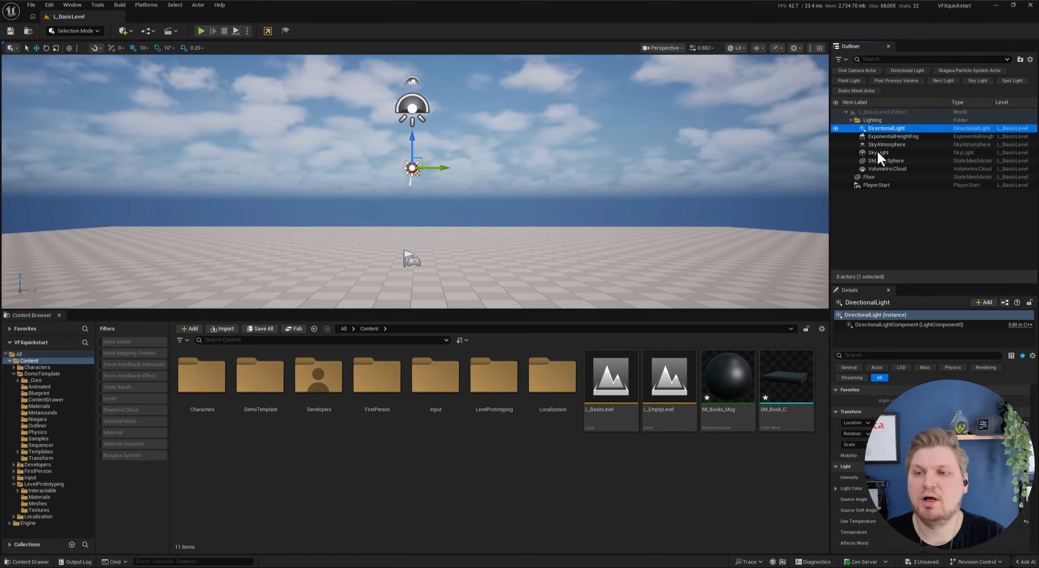
{"action": "left_click", "coordinate": [876, 185], "text": "shift"}
{"action": "right_click_drag", "start_coordinate": [638, 192], "coordinate": [619, 200]}
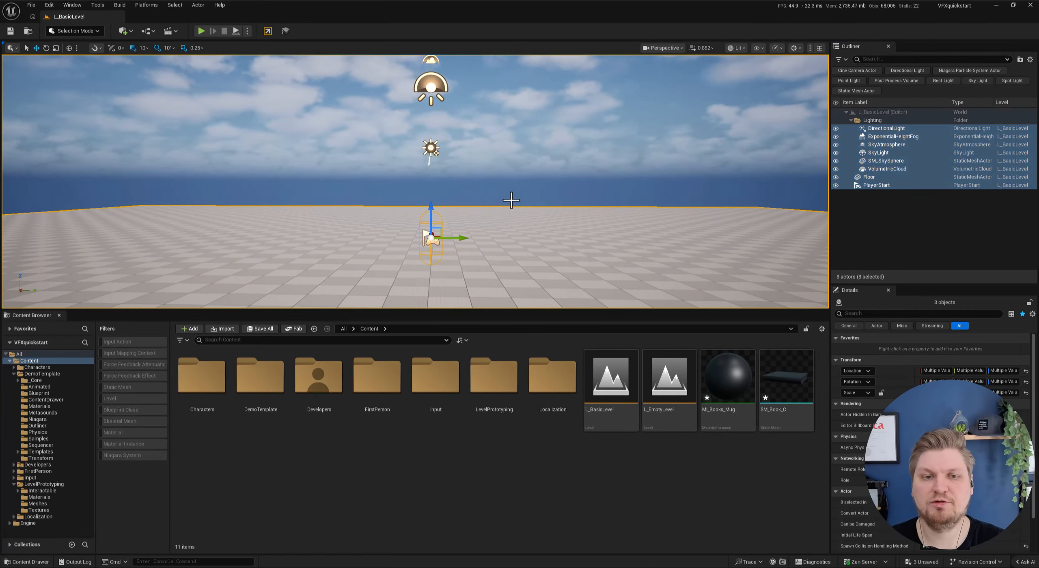
{"action": "right_click_drag", "start_coordinate": [466, 187], "coordinate": [485, 232]}
{"action": "mouse_move", "coordinate": [490, 175]}
{"action": "right_mouse_down"}
{"action": "mouse_move", "coordinate": [504, 169]}
{"action": "mouse_move", "coordinate": [495, 164]}
{"action": "mouse_move", "coordinate": [506, 179]}
{"action": "right_mouse_up"}
{"action": "key", "text": "s"}
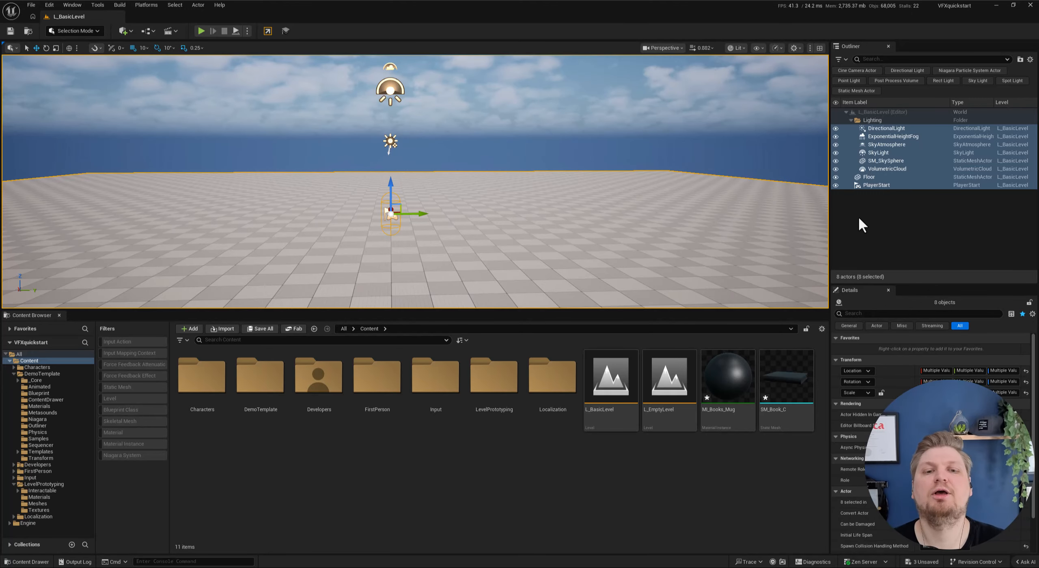
{"action": "left_click", "coordinate": [888, 235]}
Place five SM_Book_C meshes in a row on the floor near the player start and save L_BasicLevel.
{"action": "left_click_drag", "start_coordinate": [792, 369], "coordinate": [452, 241]}
{"action": "right_click_drag", "start_coordinate": [452, 241], "coordinate": [467, 283]}
{"action": "key", "text": "w"}
{"action": "key", "text": "s"}
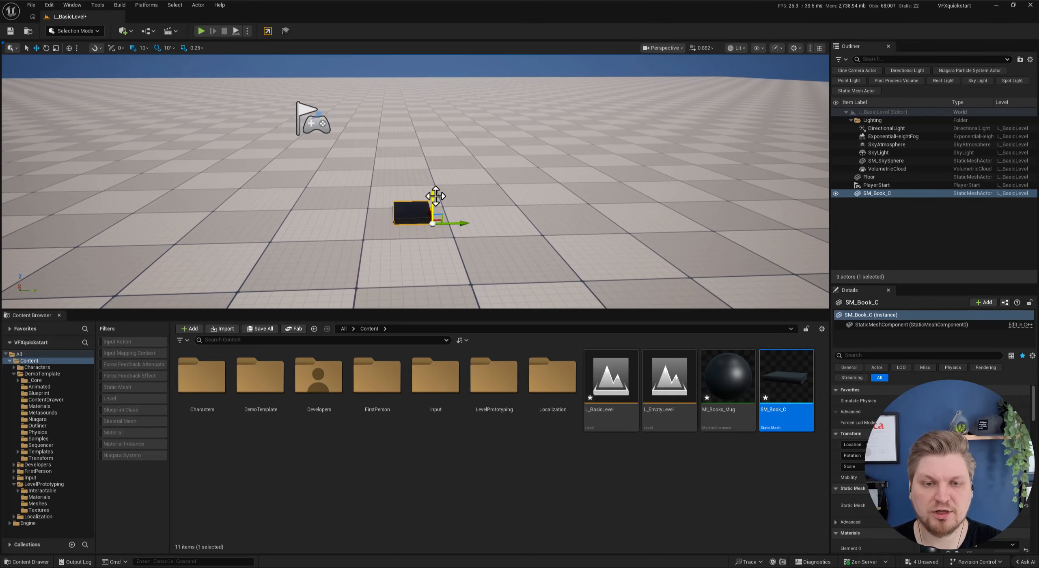
{"action": "left_click_drag", "start_coordinate": [796, 390], "coordinate": [702, 215]}
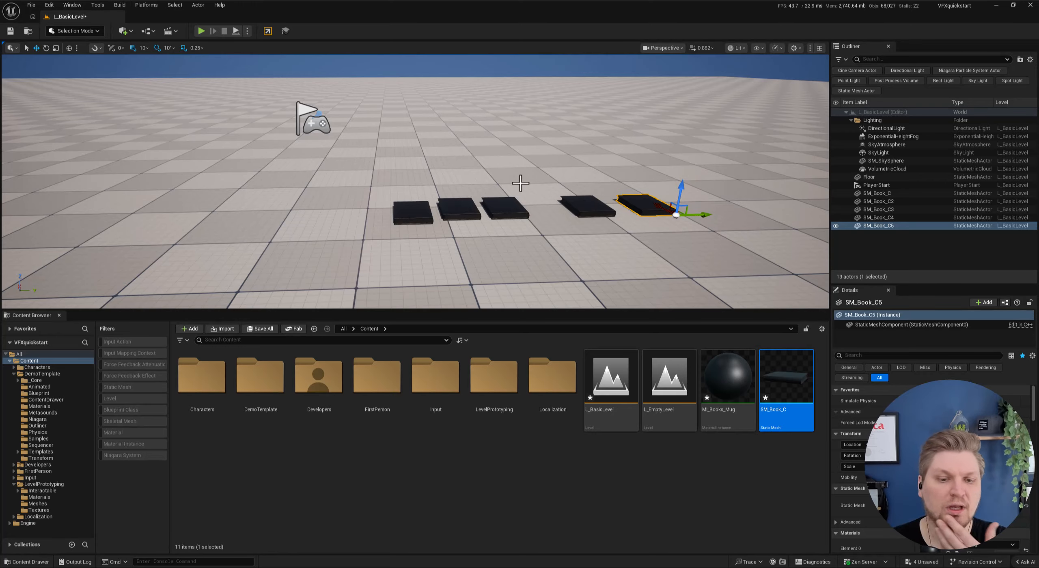
{"action": "key", "text": "ctrl+s"}
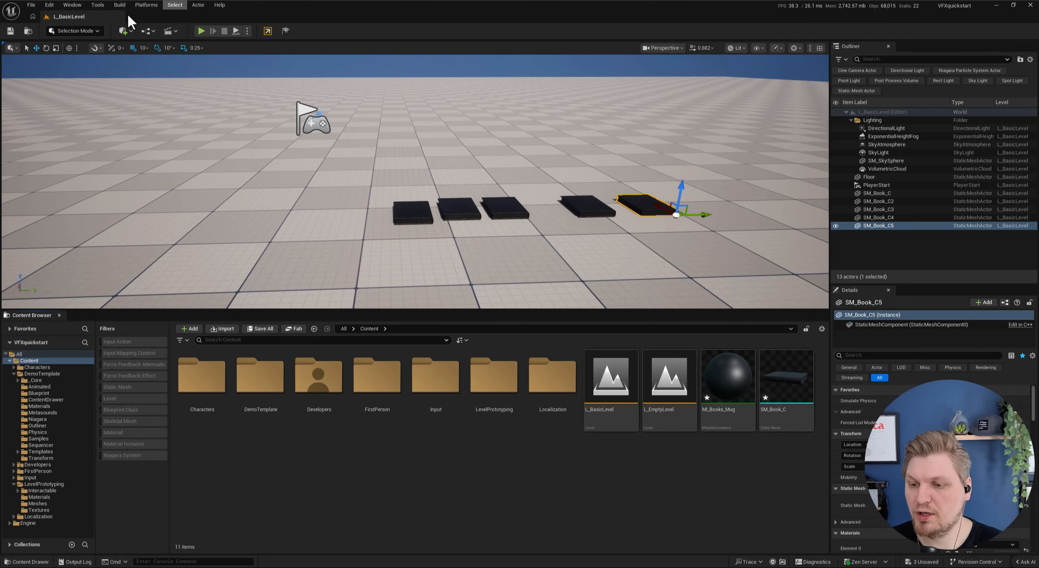
Show the Levels panel, dock it beside Details, and widen the Outliner and Levels area.
{"action": "left_click", "coordinate": [73, 5]}
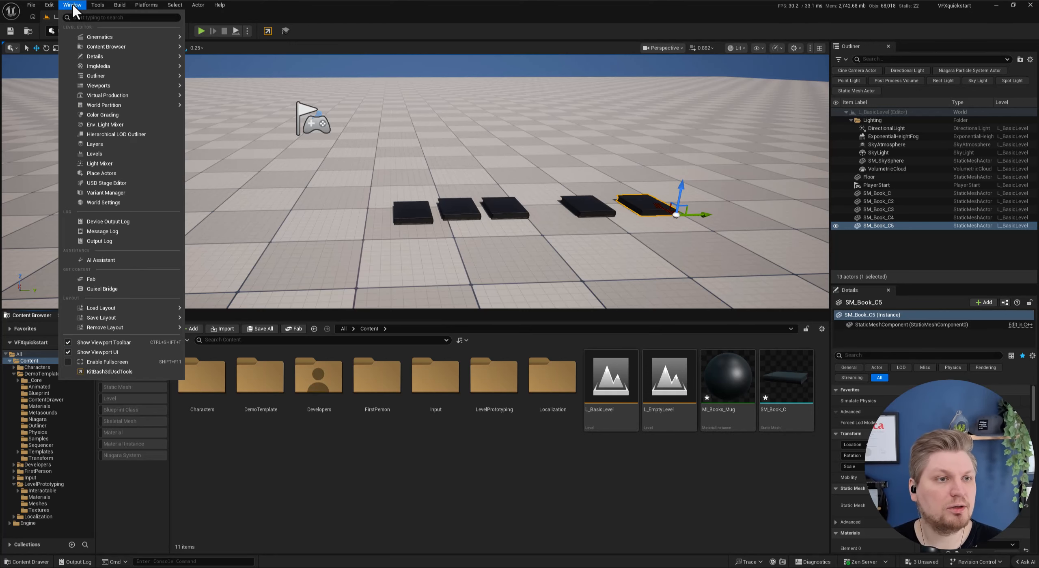
{"action": "left_click", "coordinate": [92, 154]}
{"action": "left_click_drag", "start_coordinate": [358, 169], "coordinate": [917, 285]}
{"action": "left_click_drag", "start_coordinate": [829, 305], "coordinate": [735, 302]}
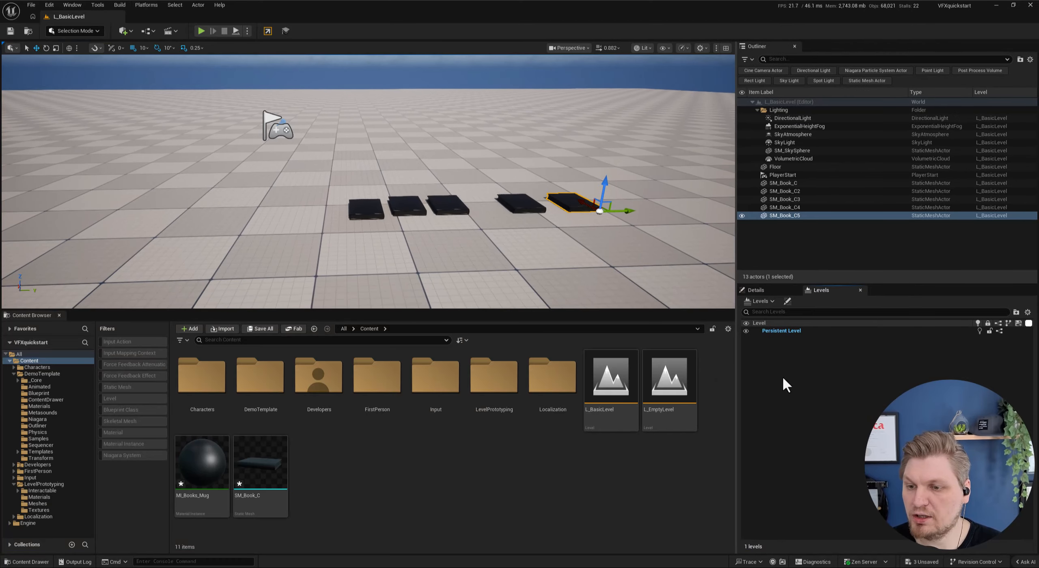
Examine the Persistent Level entry in the Levels list against the open L_BasicLevel and its asset in the Content folder.
{"action": "left_click", "coordinate": [783, 331]}
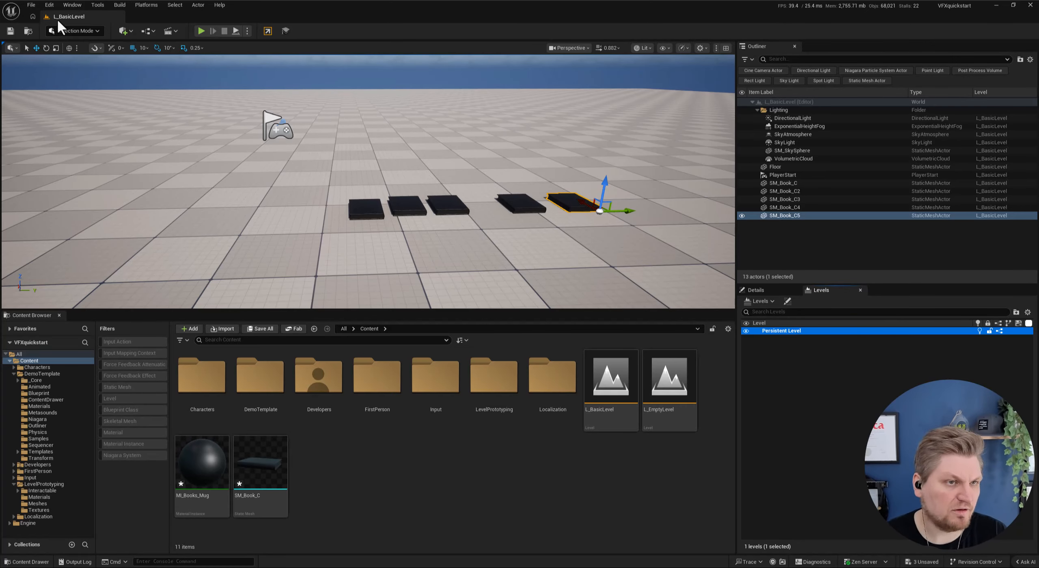
{"action": "left_click", "coordinate": [82, 15]}
{"action": "left_click", "coordinate": [811, 381]}
{"action": "left_click", "coordinate": [785, 331]}
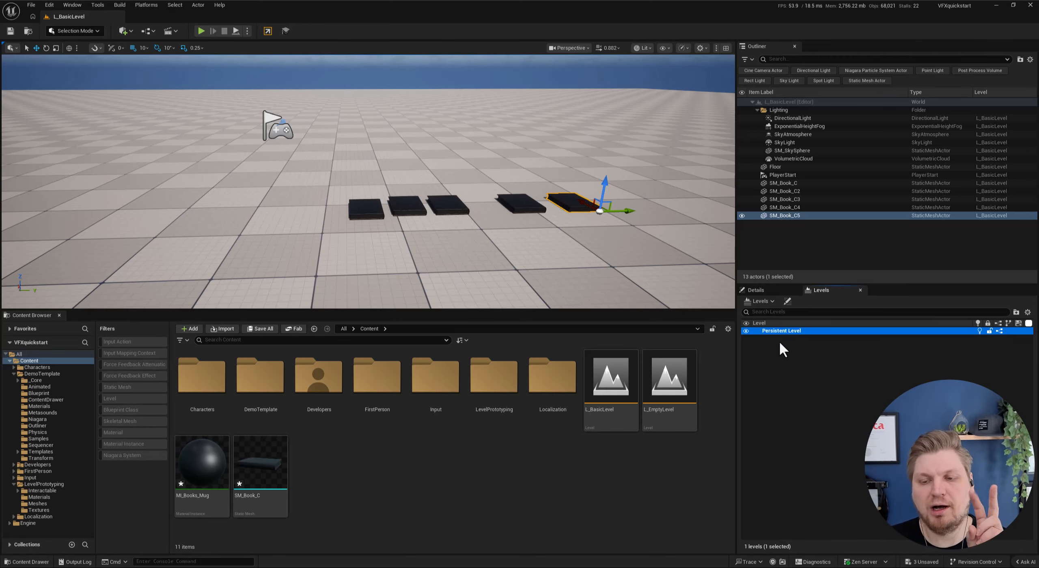
{"action": "left_click", "coordinate": [602, 374]}
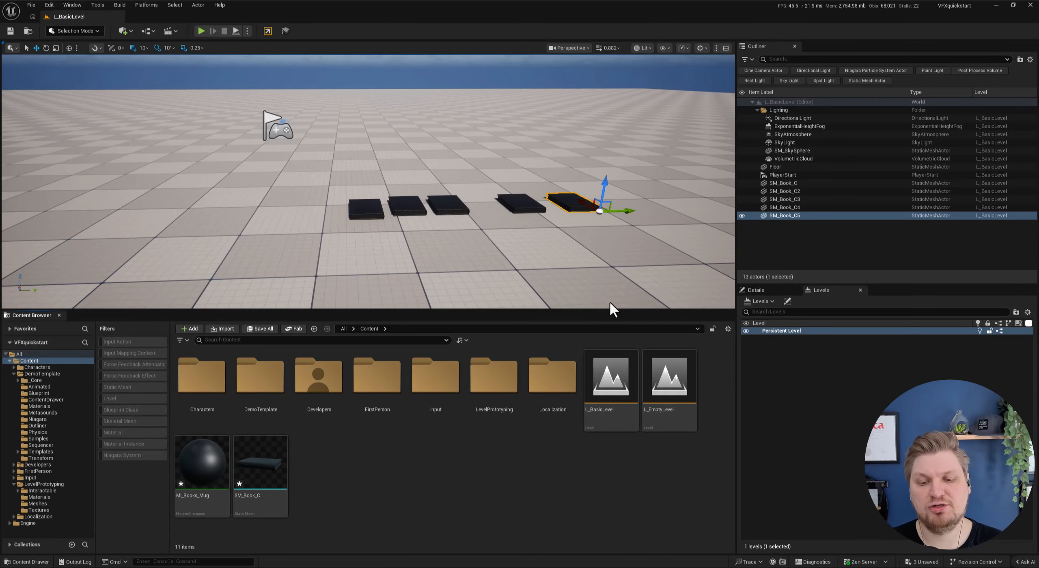
Add L_EmptyLevel from the Content folder to the Levels list as a sublevel of the Persistent Level.
{"action": "mouse_move", "coordinate": [622, 394]}
{"action": "left_mouse_down"}
{"action": "mouse_move", "coordinate": [596, 431]}
{"action": "mouse_move", "coordinate": [613, 391]}
{"action": "left_mouse_up"}
{"action": "left_click", "coordinate": [576, 466]}
{"action": "left_click", "coordinate": [678, 398]}
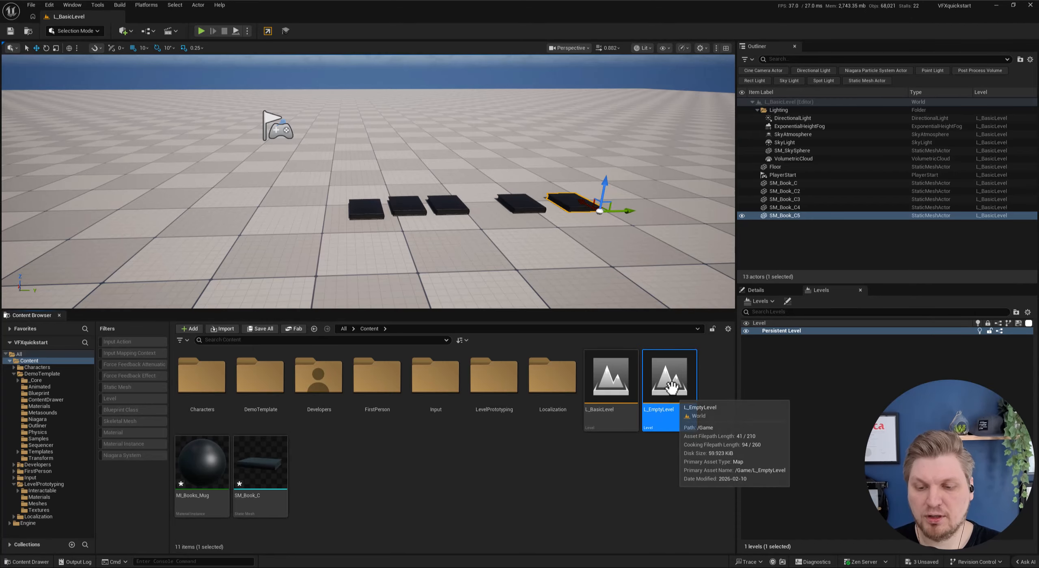
{"action": "left_click_drag", "start_coordinate": [668, 429], "coordinate": [806, 386]}
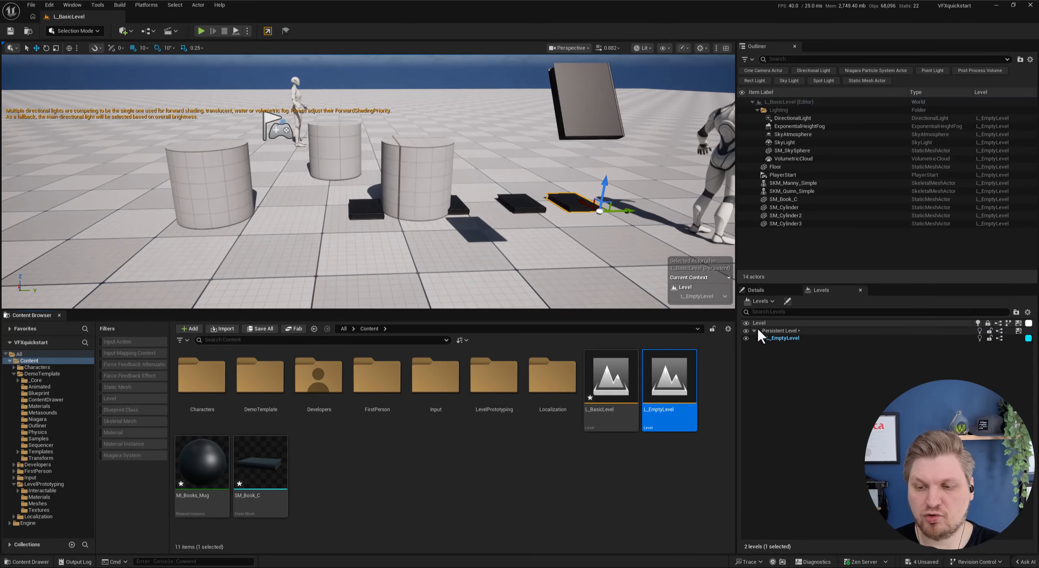
Check the L_EmptyLevel entry in the Levels list and make the Persistent Level the current level.
{"action": "left_click", "coordinate": [780, 339]}
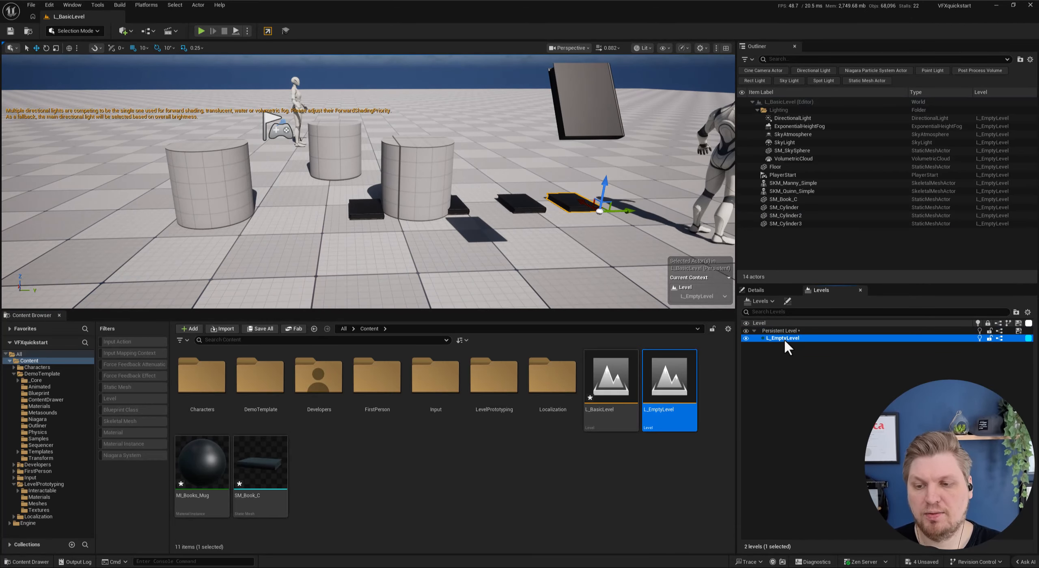
{"action": "left_click", "coordinate": [788, 349]}
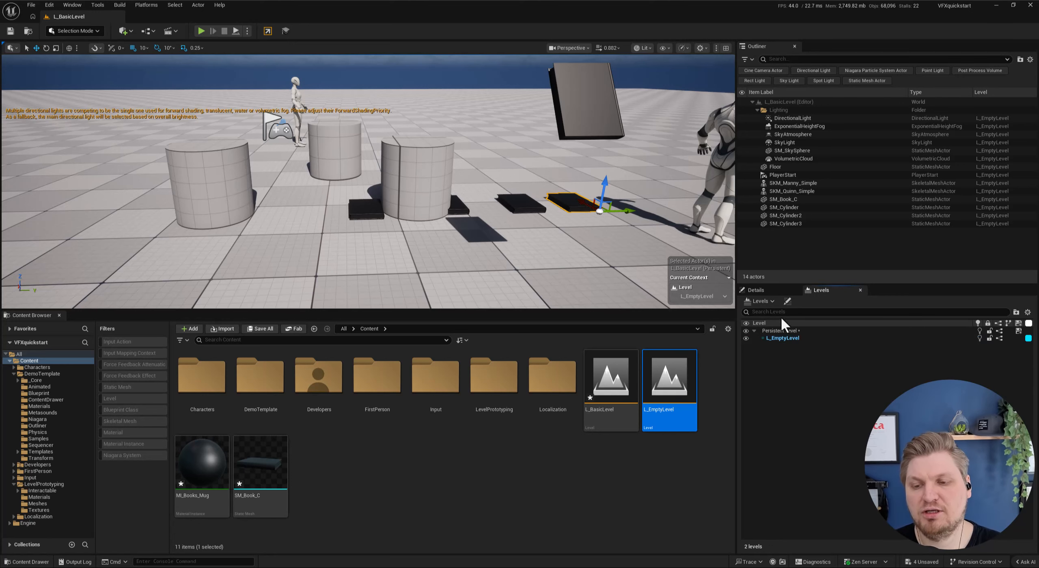
{"action": "left_click", "coordinate": [784, 338]}
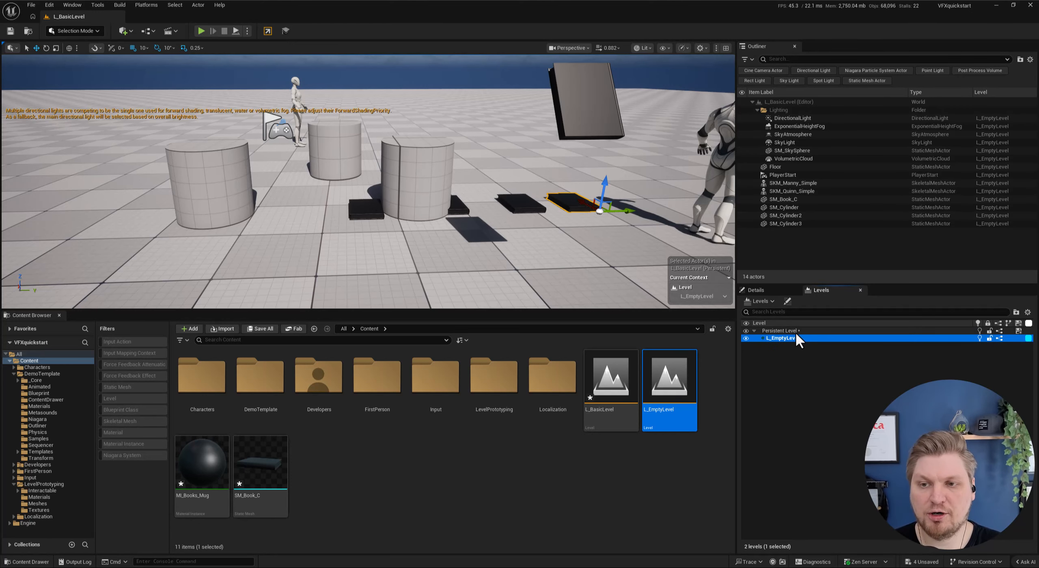
{"action": "double_click", "coordinate": [776, 331]}
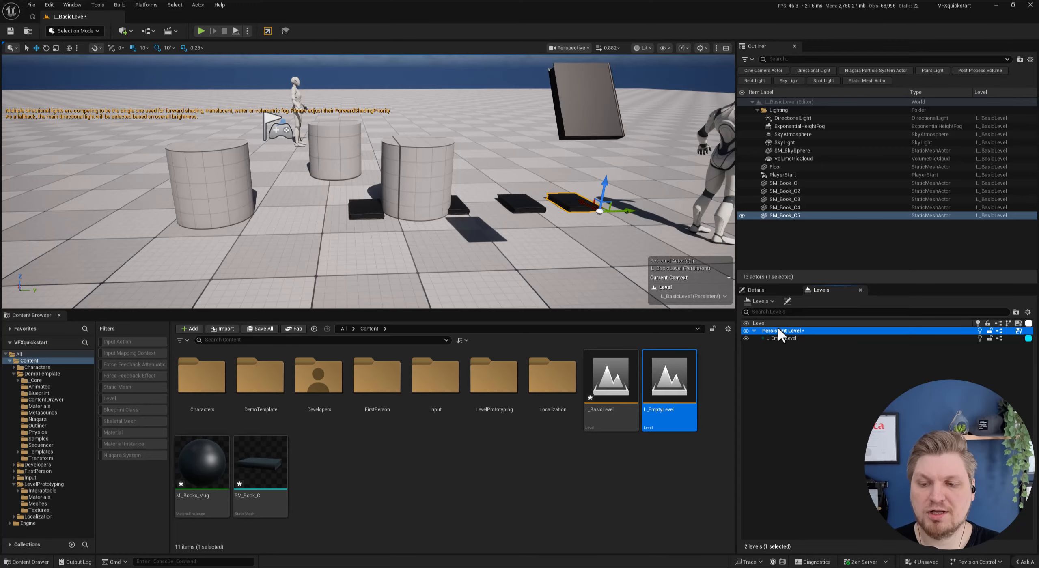
{"action": "left_click", "coordinate": [820, 450]}
Turn off Only in Current Level for the Outliner and enlarge its list to show the actors of both levels.
{"action": "left_click", "coordinate": [1030, 60]}
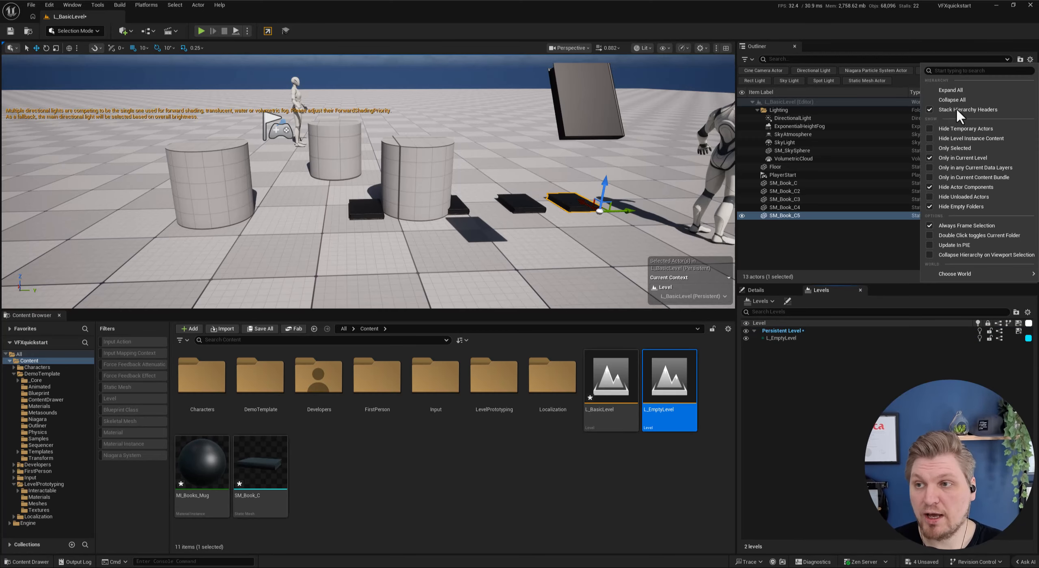
{"action": "left_click", "coordinate": [951, 158]}
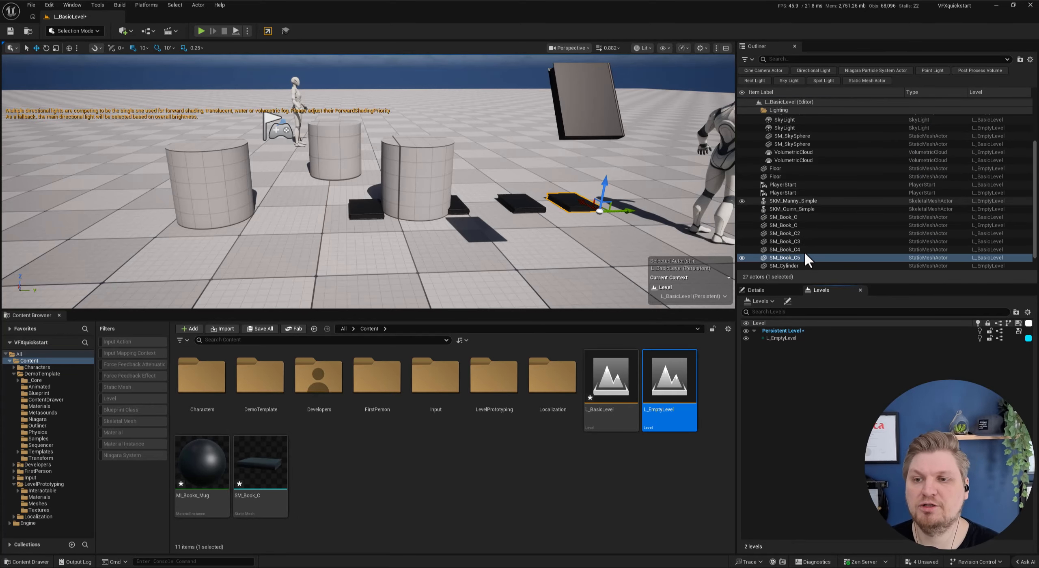
{"action": "left_click_drag", "start_coordinate": [806, 285], "coordinate": [806, 366]}
{"action": "right_click_drag", "start_coordinate": [600, 162], "coordinate": [627, 155]}
{"action": "key", "text": "s"}
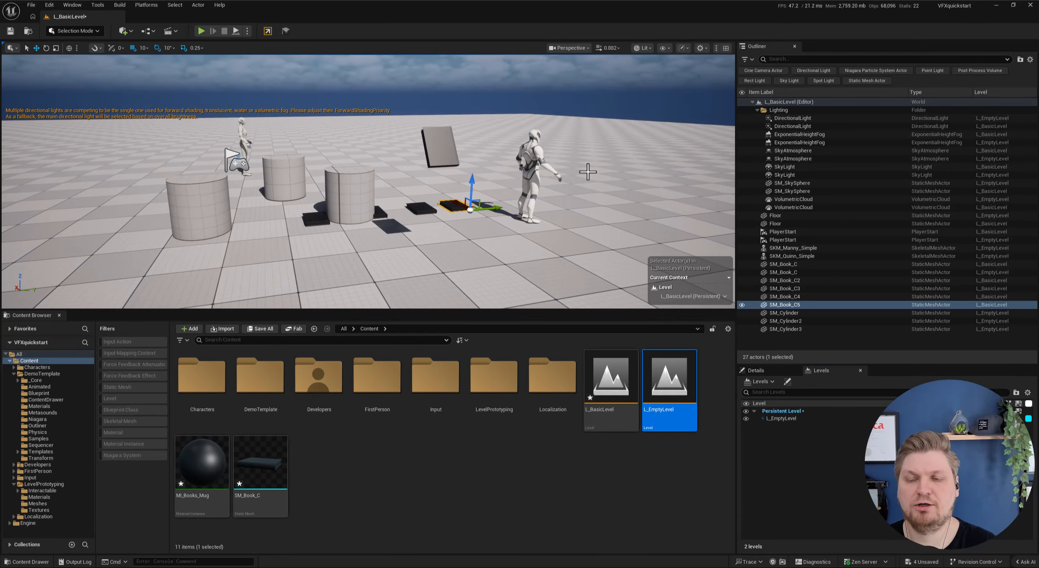
Save the Persistent Level and reload L_BasicLevel without saving the other modified assets.
{"action": "left_click", "coordinate": [1018, 411]}
{"action": "left_click", "coordinate": [776, 411]}
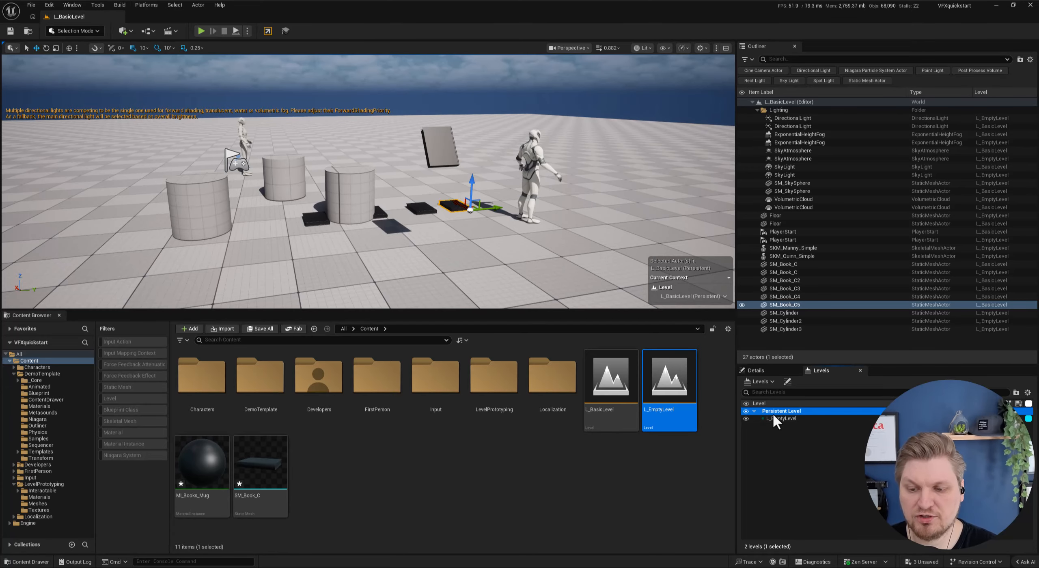
{"action": "left_click", "coordinate": [784, 434]}
{"action": "left_click", "coordinate": [622, 446]}
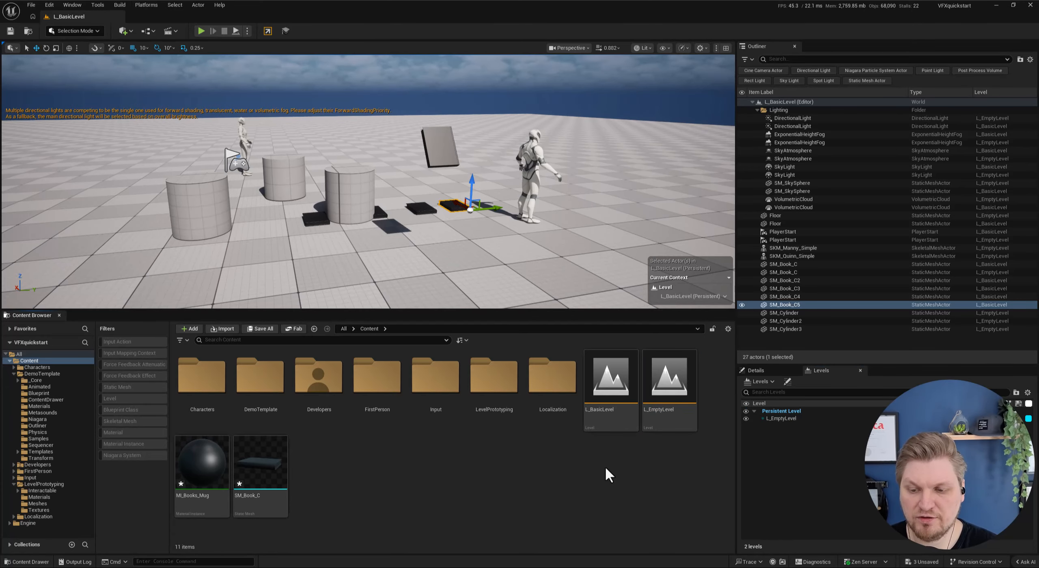
{"action": "left_click", "coordinate": [615, 379]}
{"action": "key", "text": "ctrl+shift+s"}
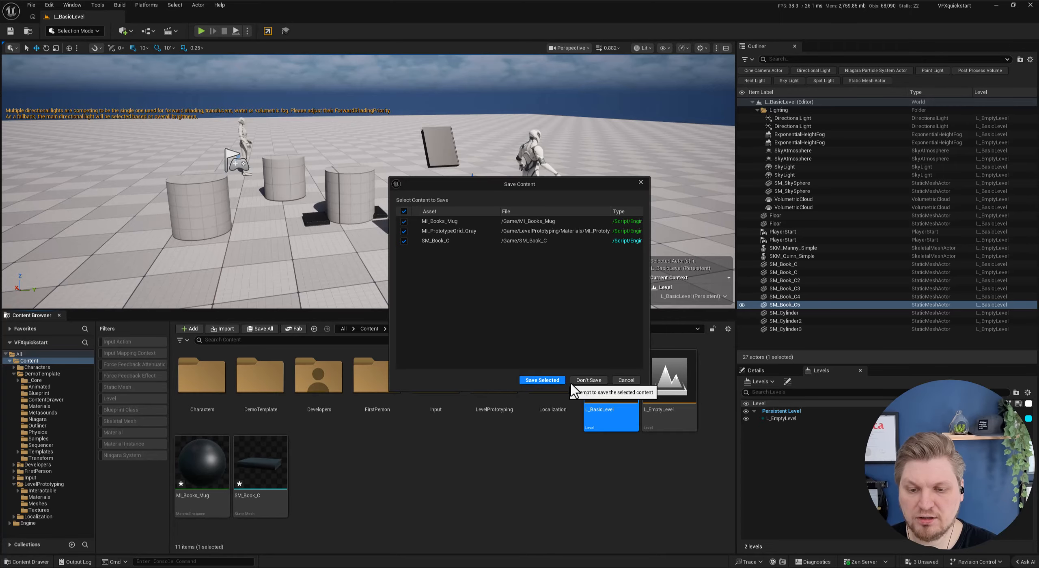
{"action": "left_click", "coordinate": [574, 382]}
{"action": "key", "text": "Escape"}
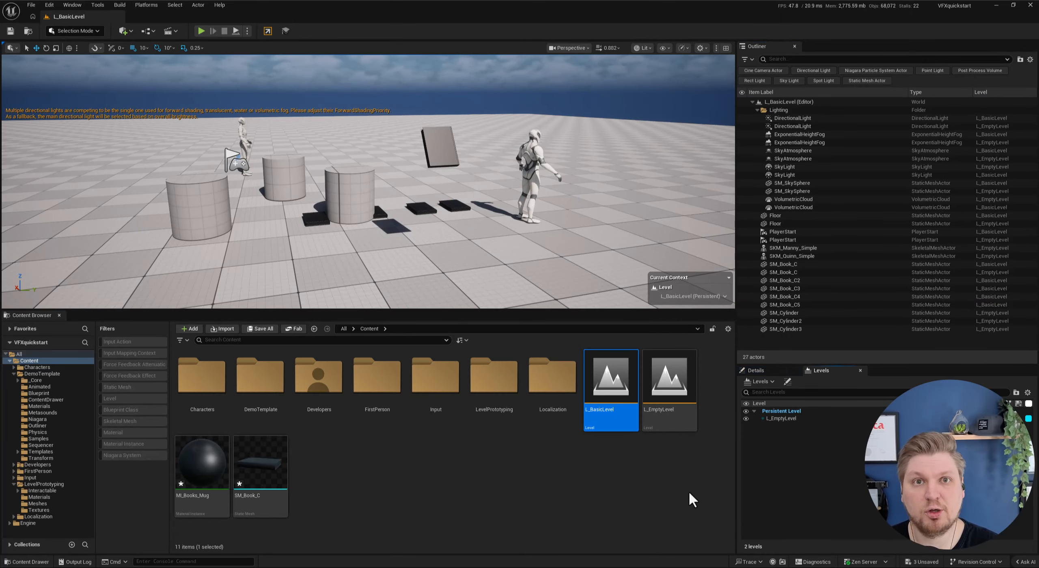
Open L_EmptyLevel to review its actors and return to L_BasicLevel, leaving the modified assets unsaved.
{"action": "double_click", "coordinate": [679, 384]}
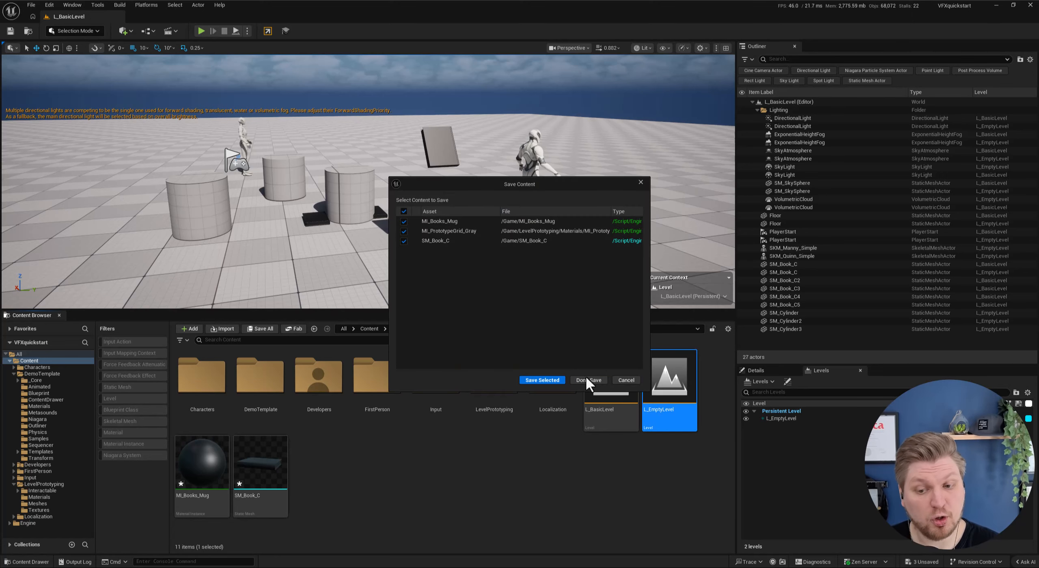
{"action": "left_click", "coordinate": [594, 380]}
{"action": "left_click", "coordinate": [548, 500]}
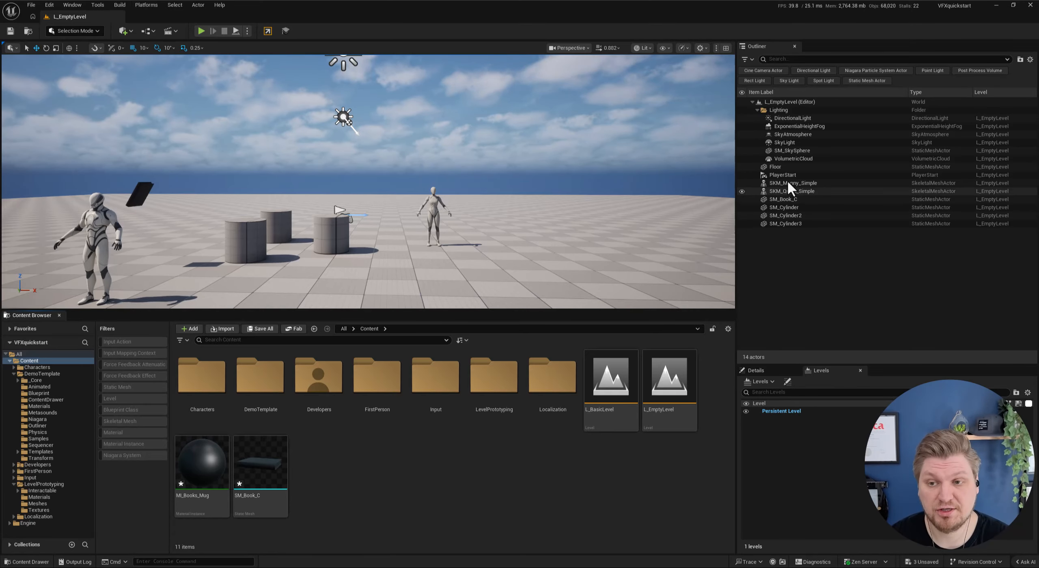
{"action": "left_click", "coordinate": [787, 216]}
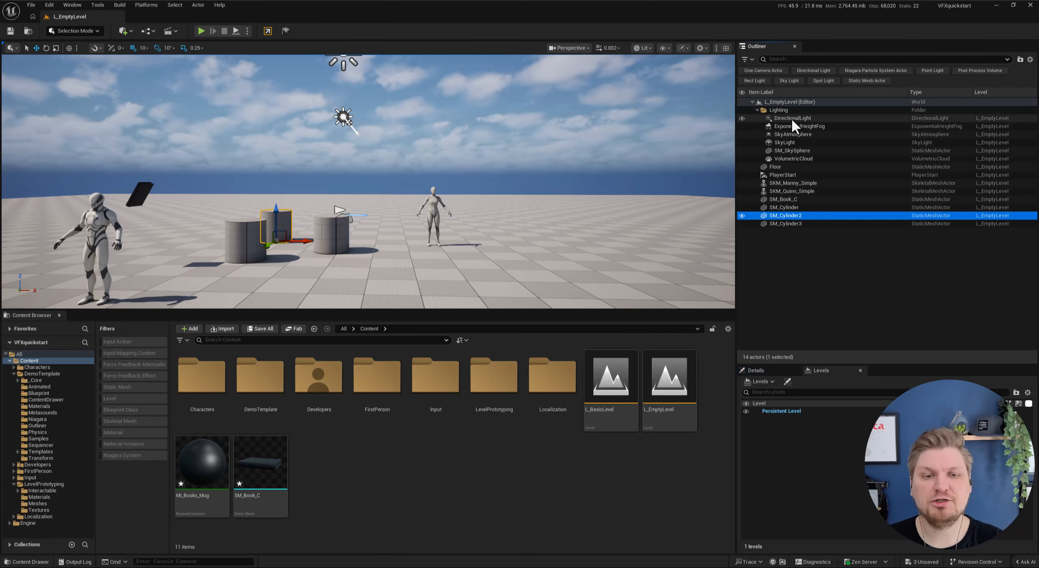
{"action": "double_click", "coordinate": [610, 391]}
{"action": "left_click", "coordinate": [591, 380]}
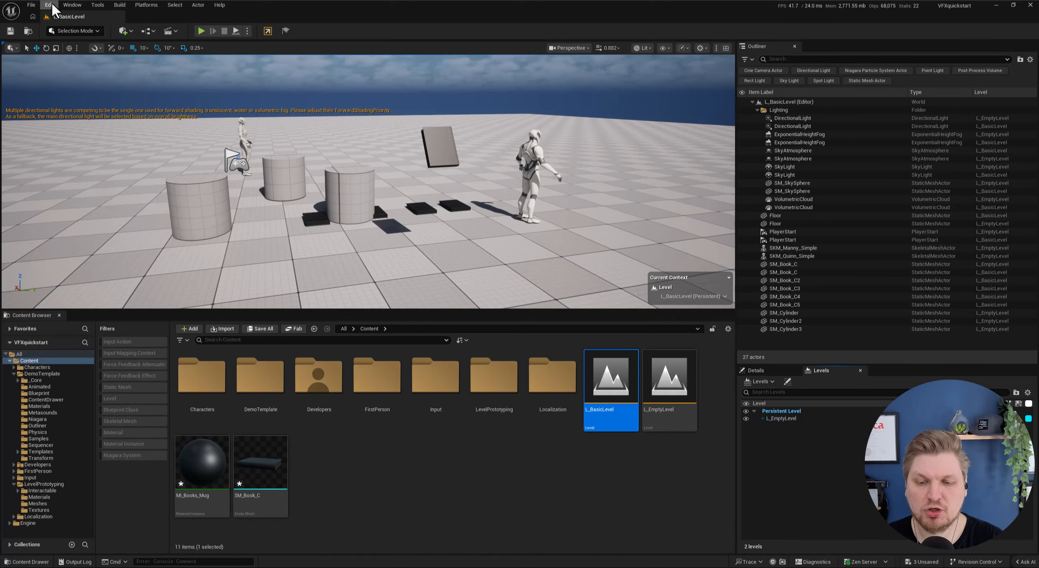
Review the Empty Level and Basic templates for a new level without creating one.
{"action": "left_click", "coordinate": [32, 4]}
{"action": "left_click", "coordinate": [42, 37]}
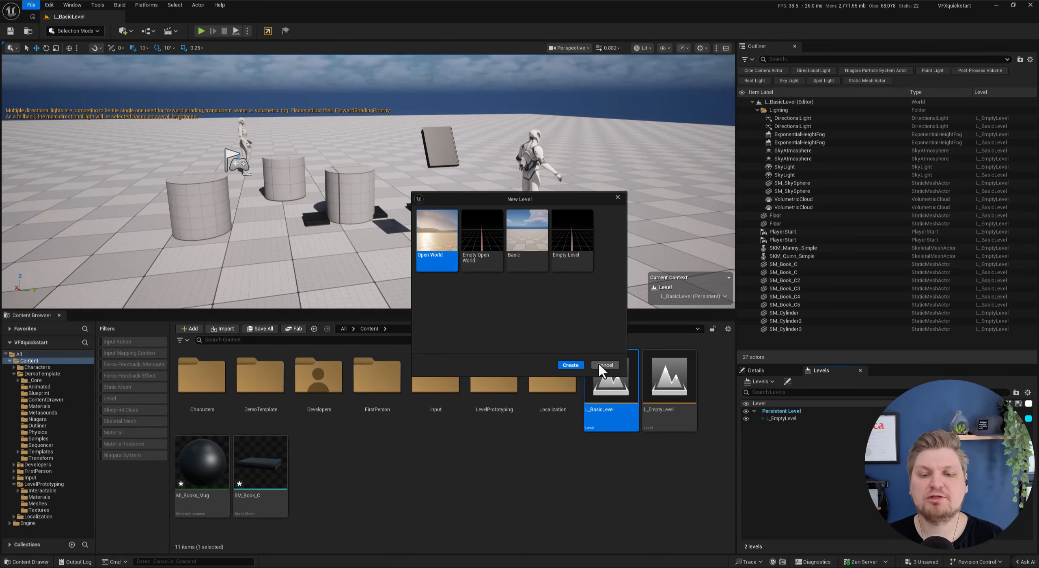
{"action": "left_click", "coordinate": [569, 235]}
{"action": "left_click", "coordinate": [521, 248]}
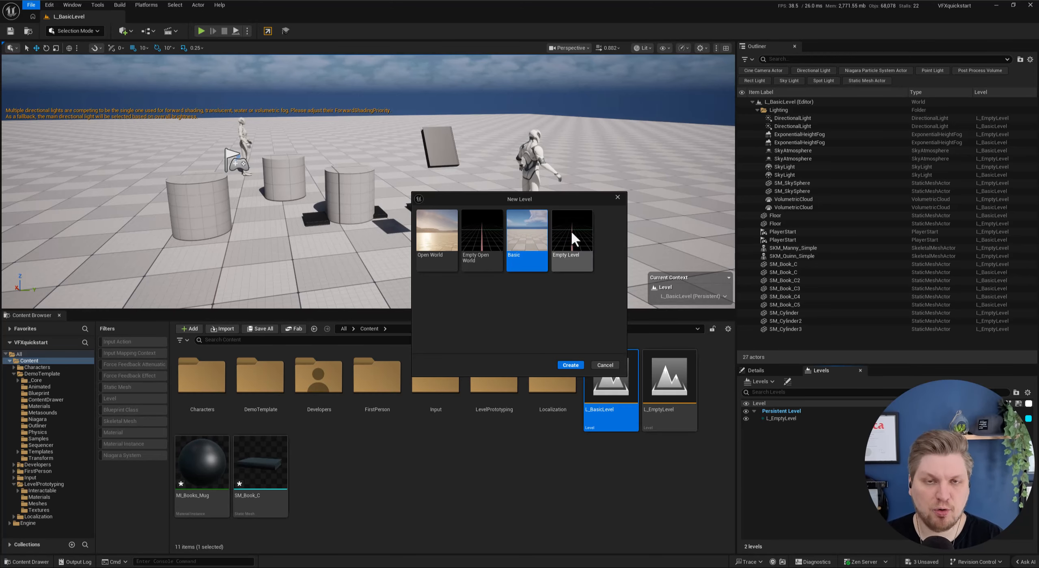
{"action": "left_click", "coordinate": [605, 364]}
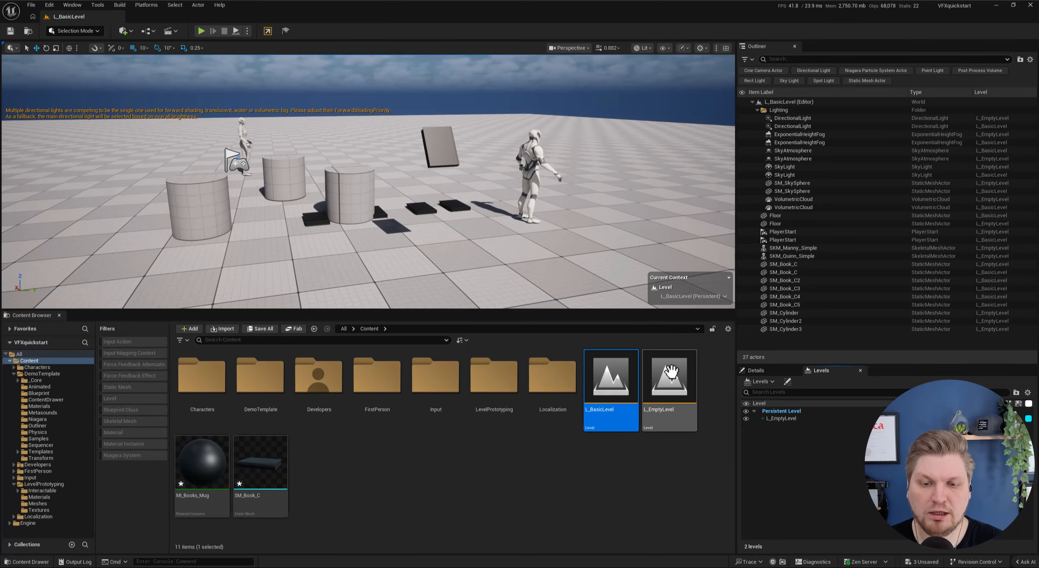
Inspect SM_Book_C4 in Details and return to the Levels list to select the L_EmptyLevel sublevel.
{"action": "left_click", "coordinate": [783, 372]}
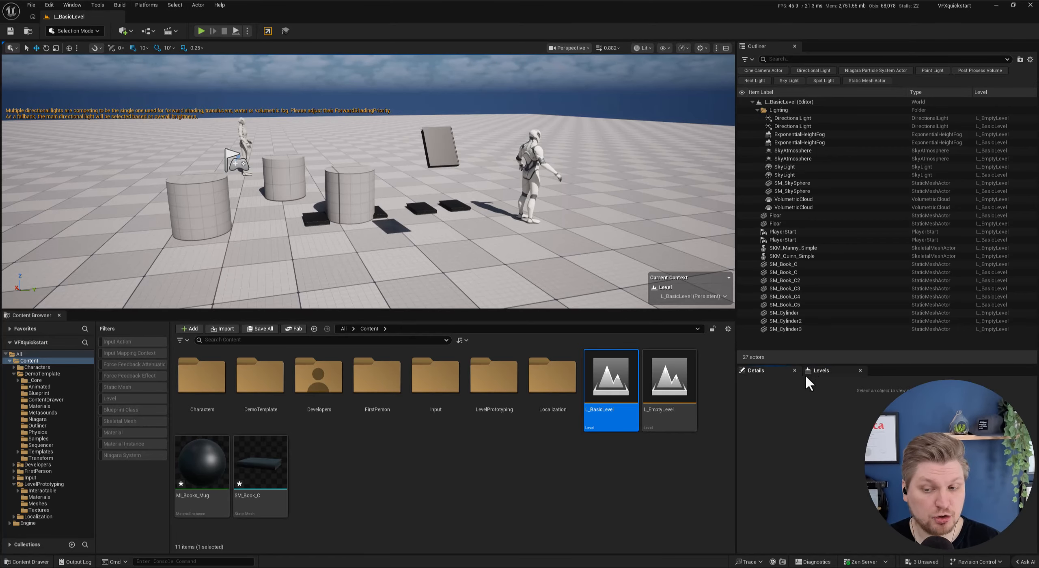
{"action": "left_click", "coordinate": [786, 297]}
{"action": "left_click", "coordinate": [822, 371]}
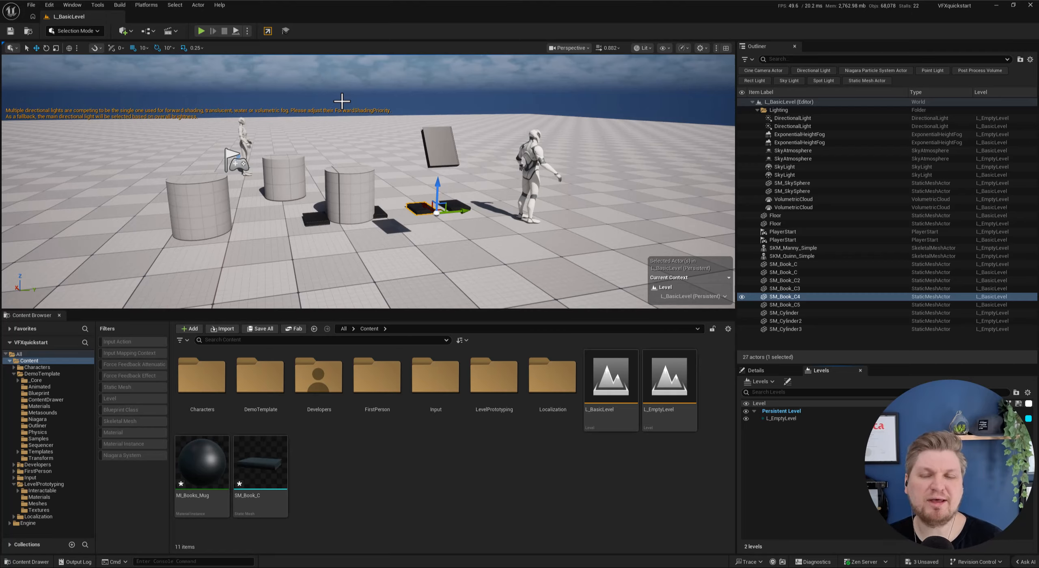
{"action": "left_click", "coordinate": [795, 418]}
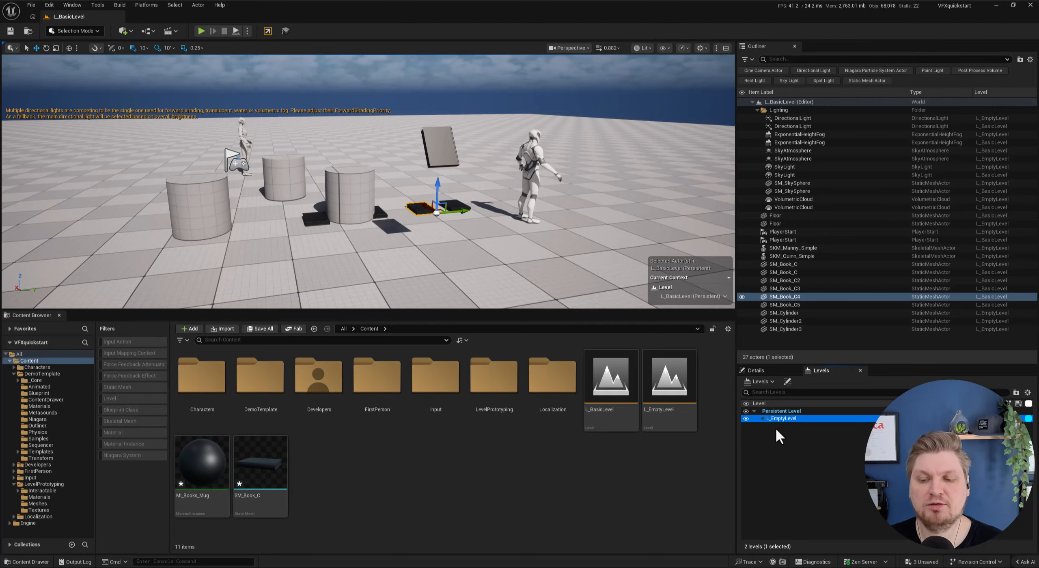
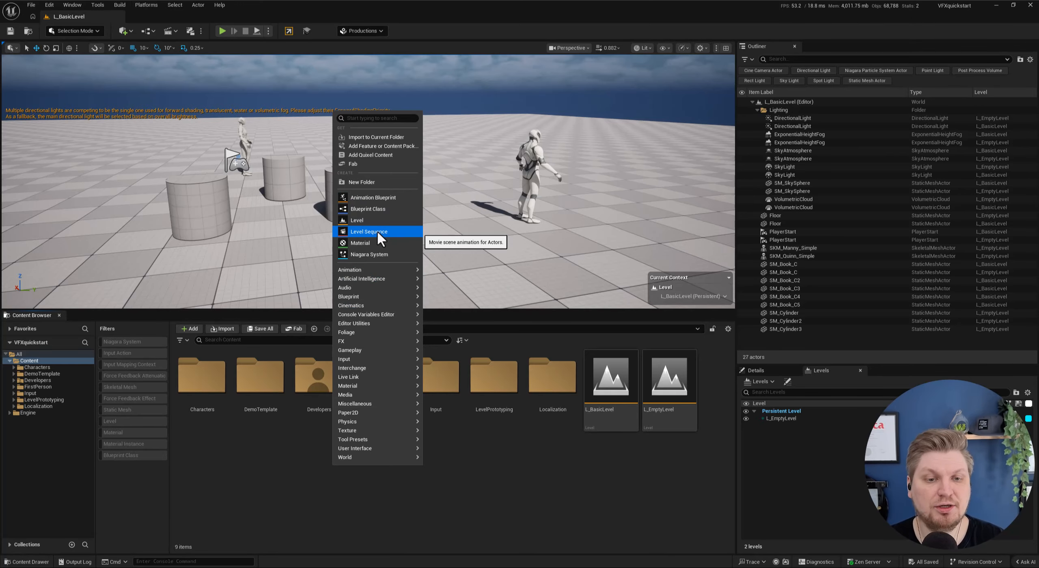
Create a Level Sequence named LS_Shot_A in the Content folder and open it in Sequencer.
{"action": "left_click", "coordinate": [364, 232]}
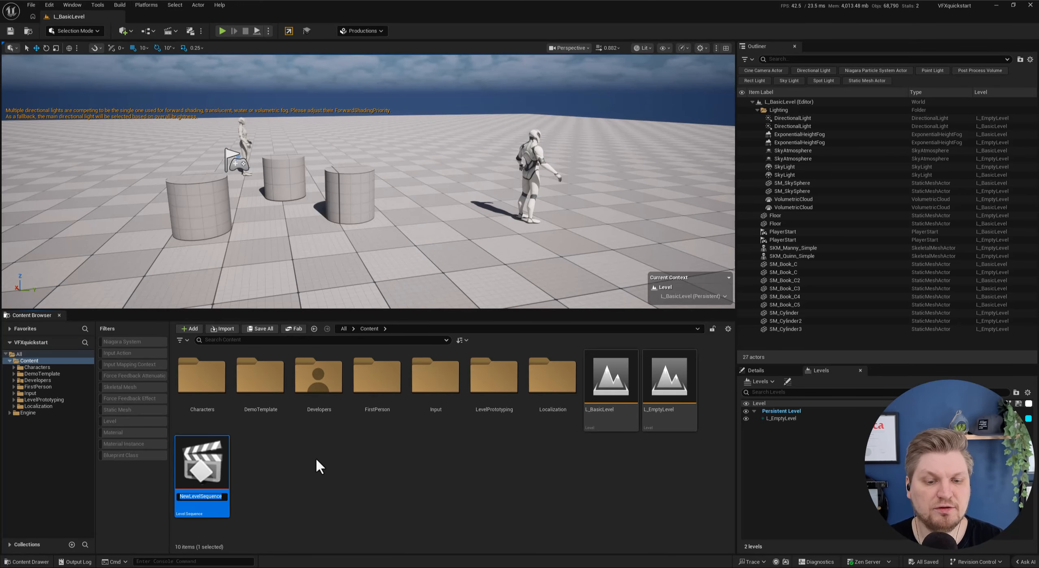
{"action": "type", "text": "LS_Shot_A"}
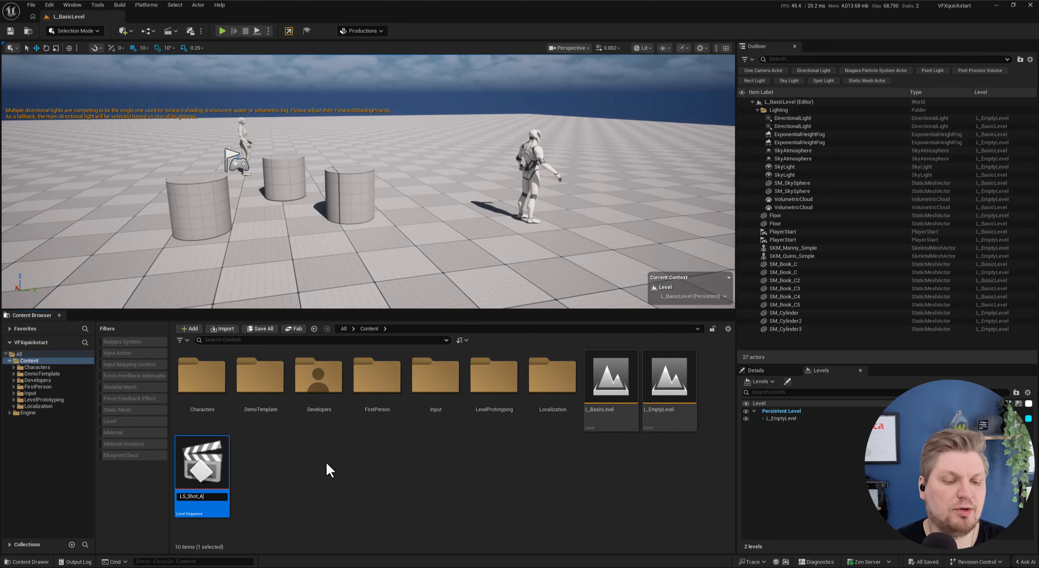
{"action": "key", "text": "Return"}
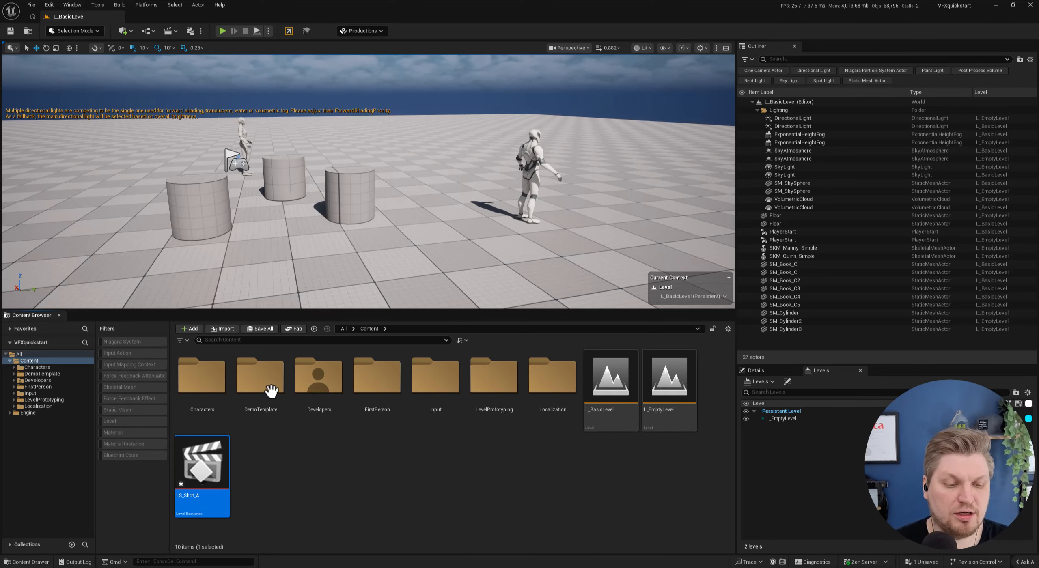
{"action": "double_click", "coordinate": [203, 463]}
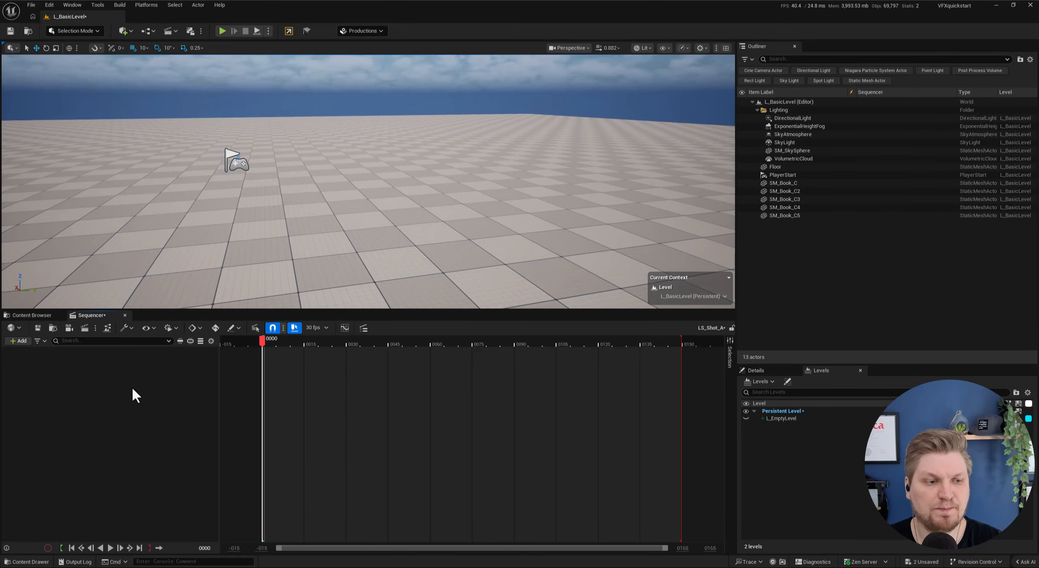
Add a new cine camera to LS_Shot_A and collapse its CineCameraActor track.
{"action": "left_click", "coordinate": [777, 420]}
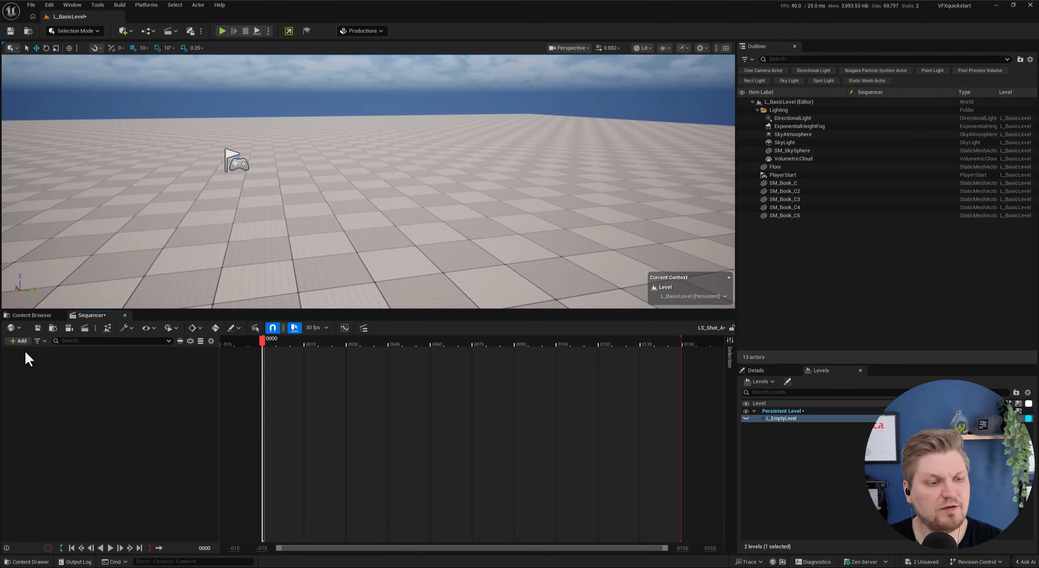
{"action": "left_click", "coordinate": [66, 329]}
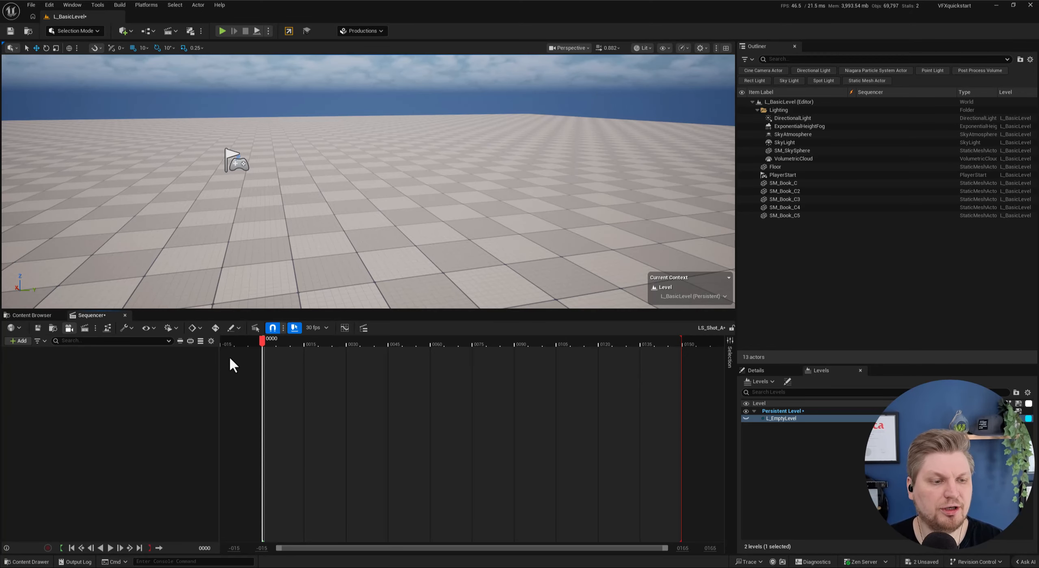
{"action": "left_click", "coordinate": [99, 385]}
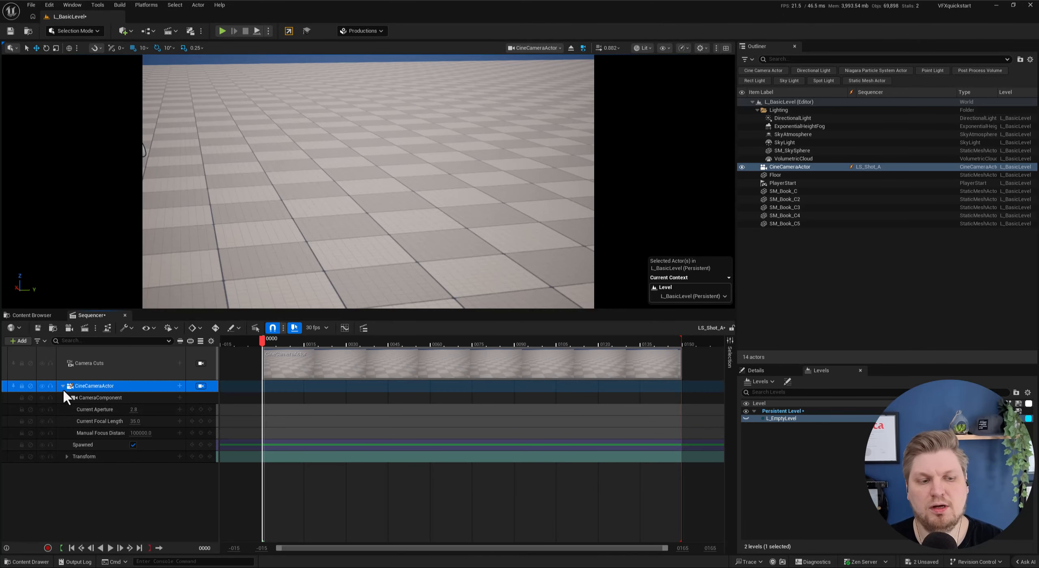
{"action": "left_click", "coordinate": [63, 386]}
Examine the Camera Cuts and CineCameraActor tracks of LS_Shot_A by selecting each in turn.
{"action": "left_click", "coordinate": [95, 367]}
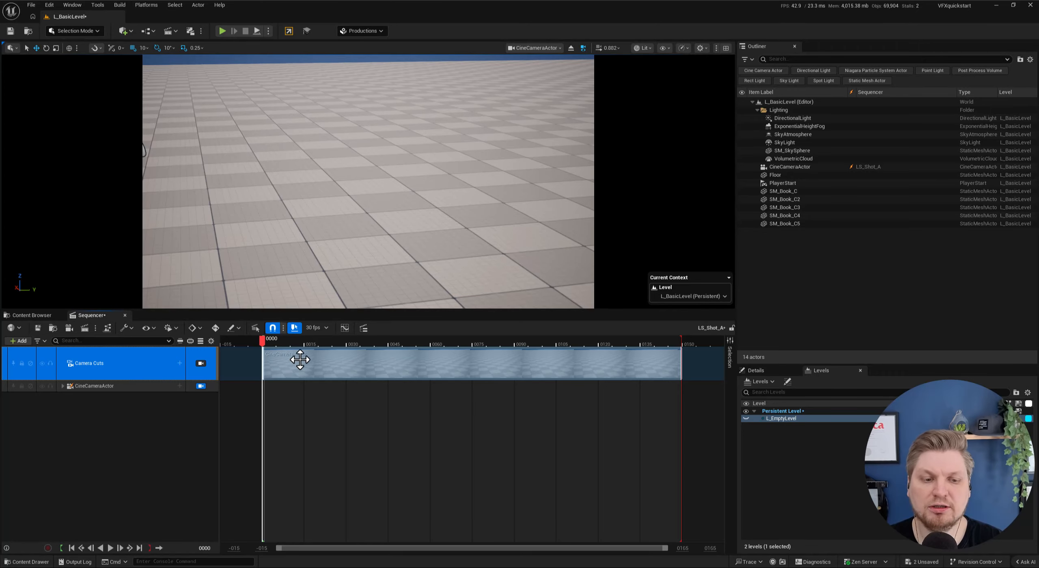
{"action": "left_click", "coordinate": [115, 432]}
{"action": "left_click", "coordinate": [101, 371]}
{"action": "left_click", "coordinate": [120, 386]}
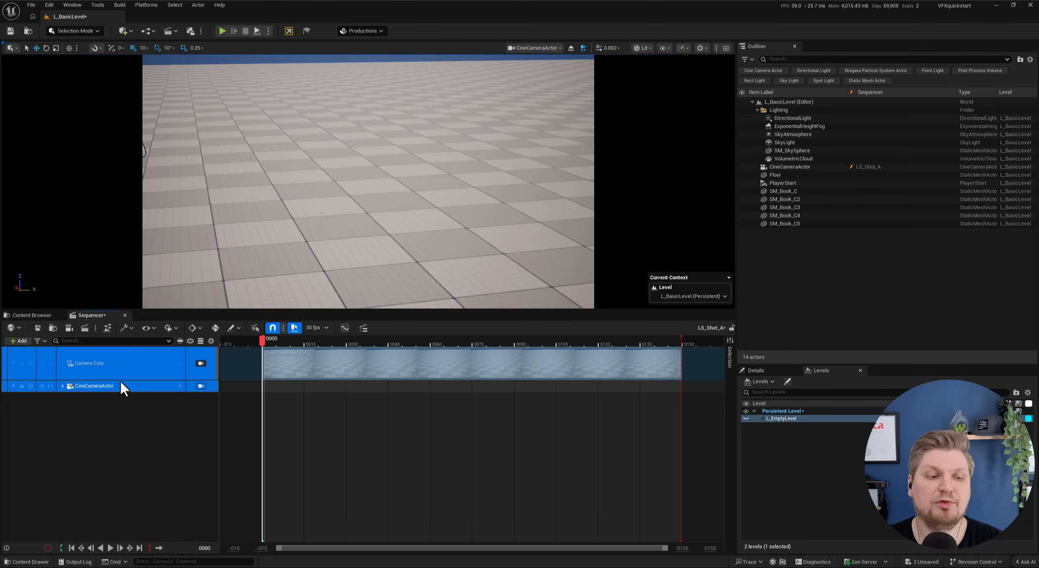
{"action": "left_click", "coordinate": [88, 372]}
{"action": "left_click", "coordinate": [102, 389]}
{"action": "left_click", "coordinate": [101, 388]}
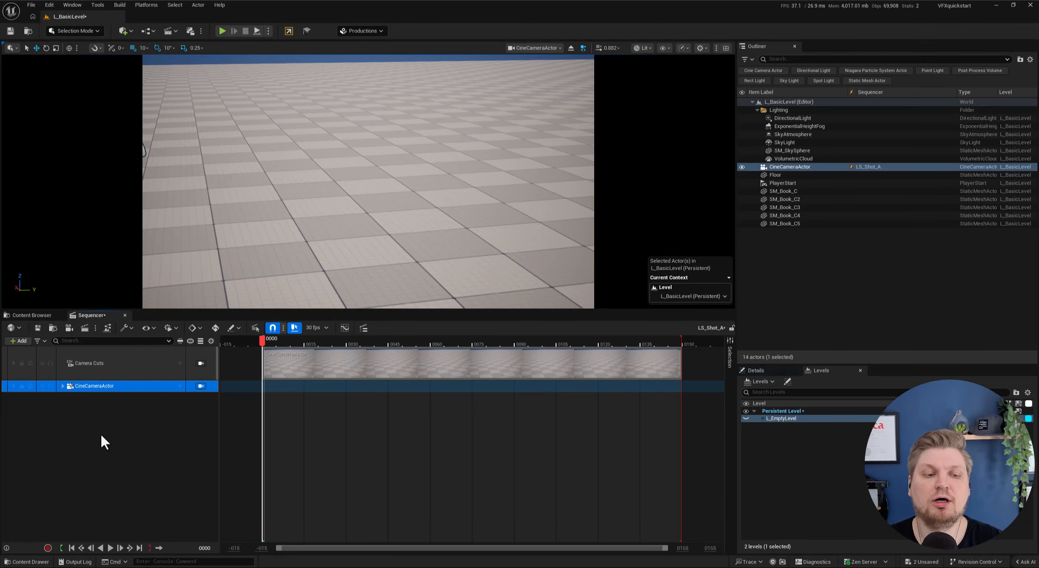
{"action": "left_click", "coordinate": [101, 433]}
{"action": "left_click", "coordinate": [113, 372]}
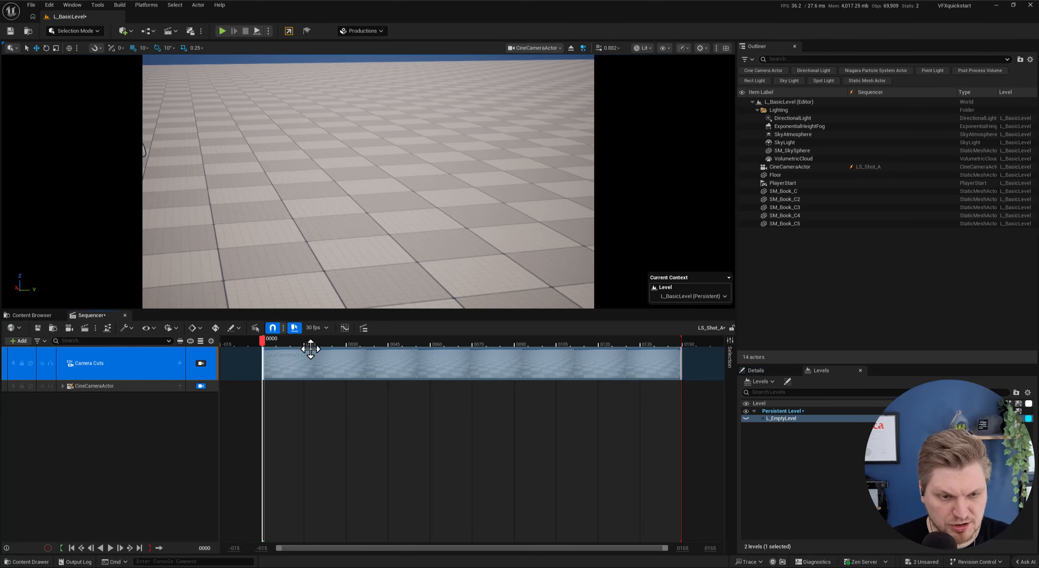
Compare the CineCameraActor and Camera Cuts tracks by selecting each in turn, and save LS_Shot_A.
{"action": "left_click", "coordinate": [108, 387]}
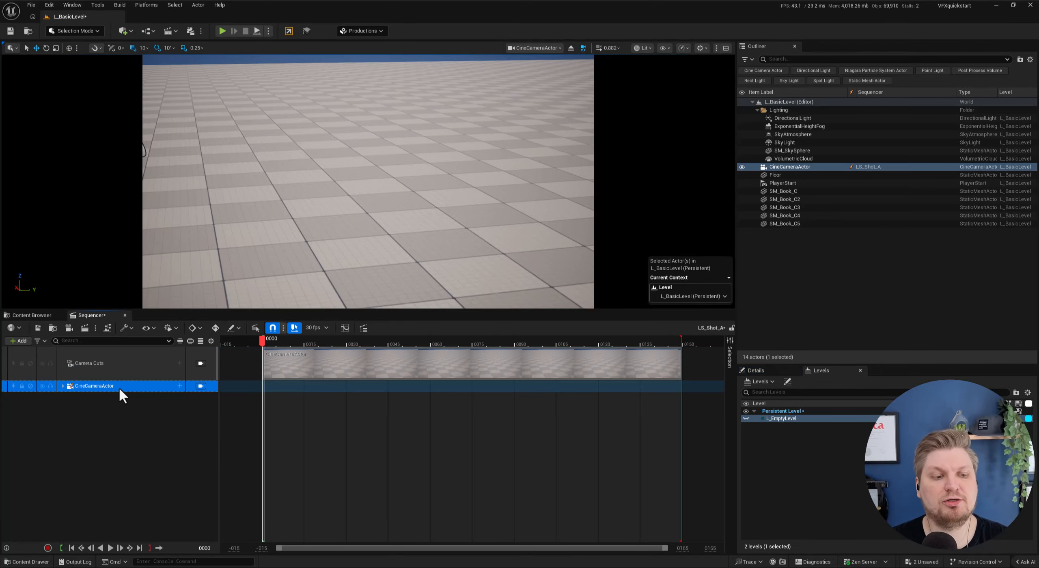
{"action": "left_click", "coordinate": [121, 367]}
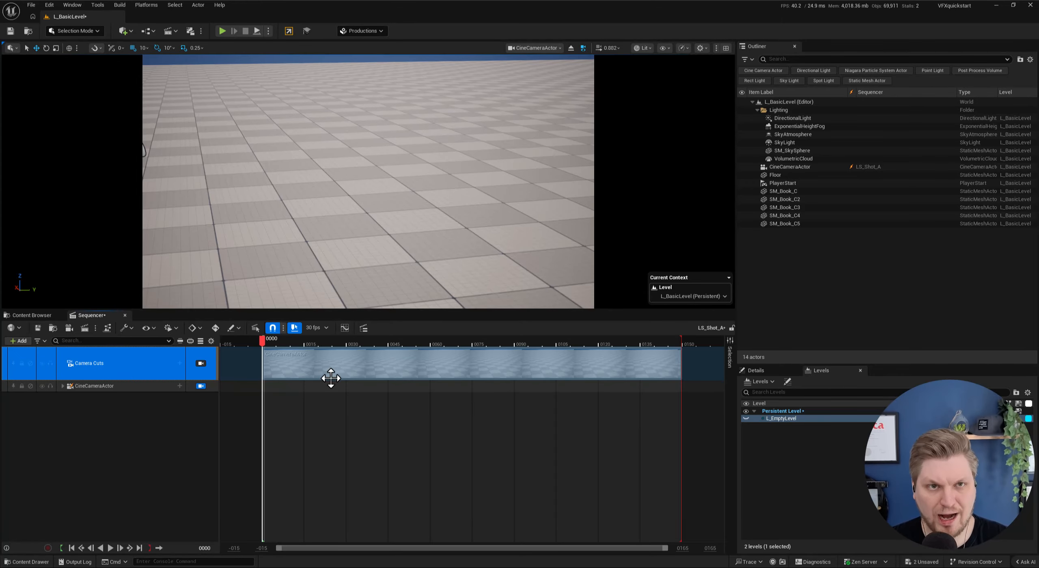
{"action": "left_click", "coordinate": [121, 386]}
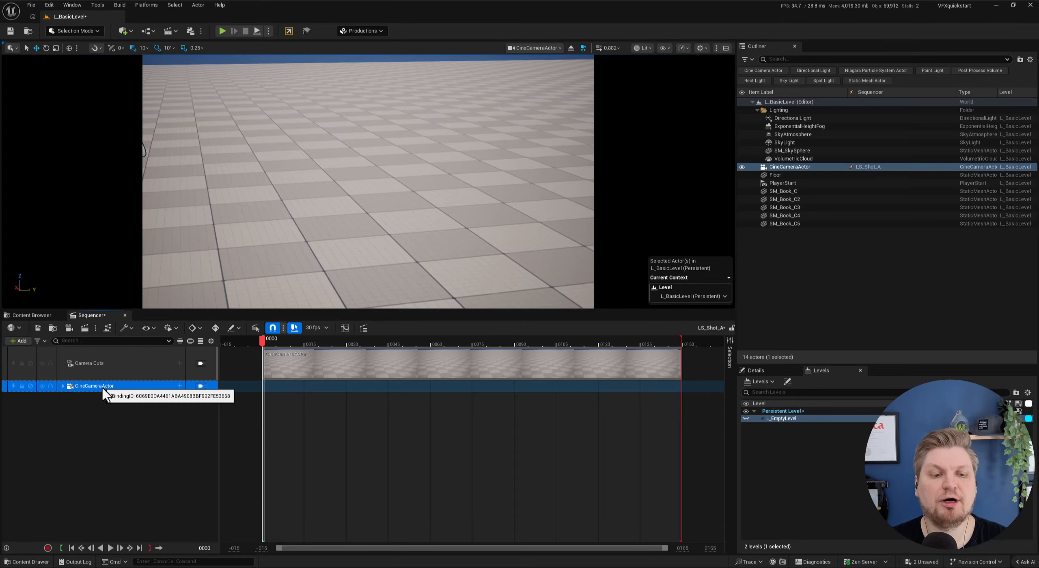
{"action": "left_click", "coordinate": [154, 433]}
{"action": "left_click", "coordinate": [38, 328]}
Examine the Camera Cuts section and scrub the playhead to frame 0095.
{"action": "left_click", "coordinate": [152, 370]}
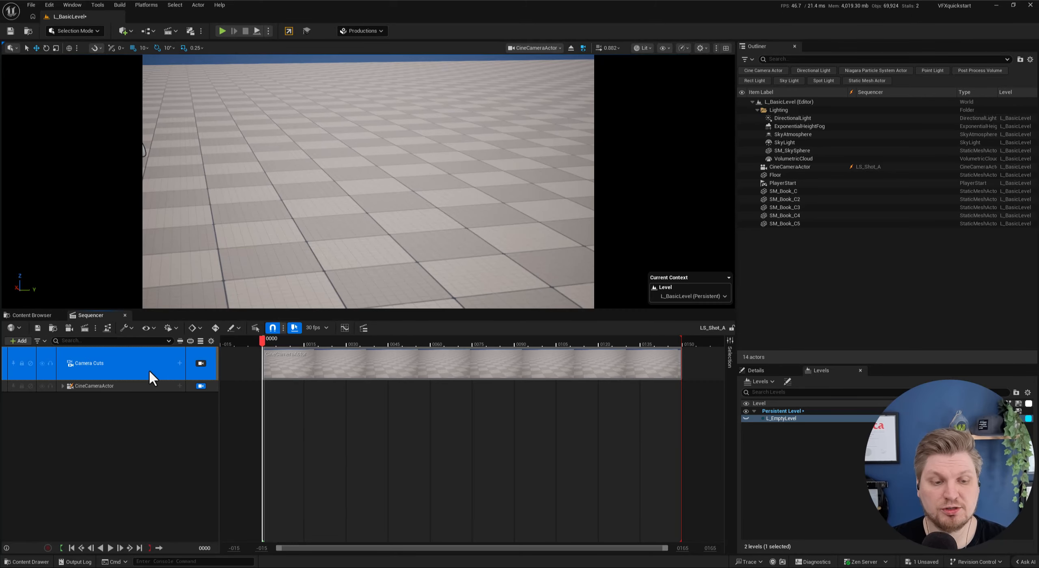
{"action": "left_click", "coordinate": [316, 362]}
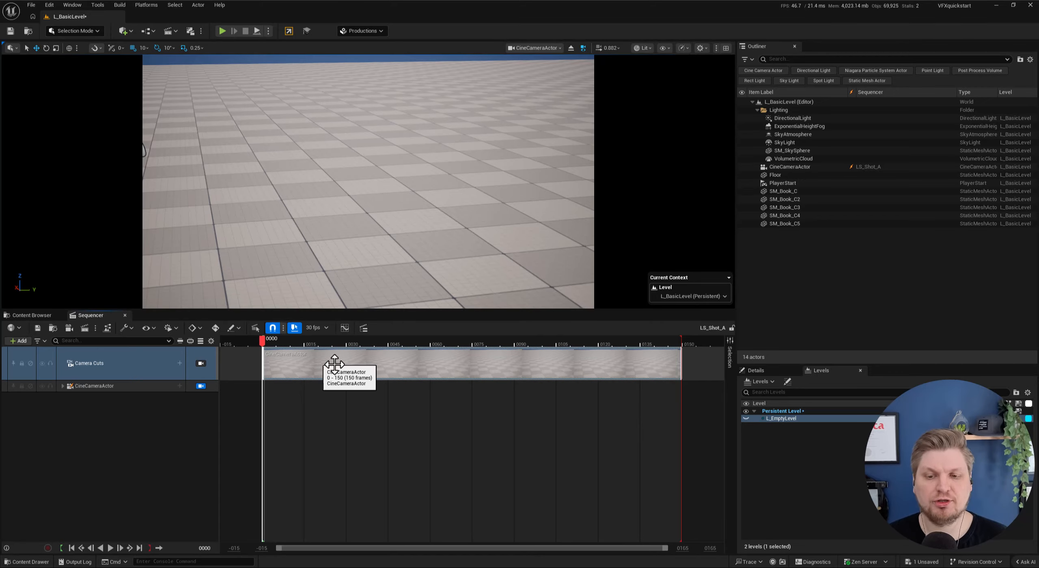
{"action": "left_click_drag", "start_coordinate": [267, 343], "coordinate": [343, 365]}
{"action": "left_click_drag", "start_coordinate": [420, 363], "coordinate": [528, 357]}
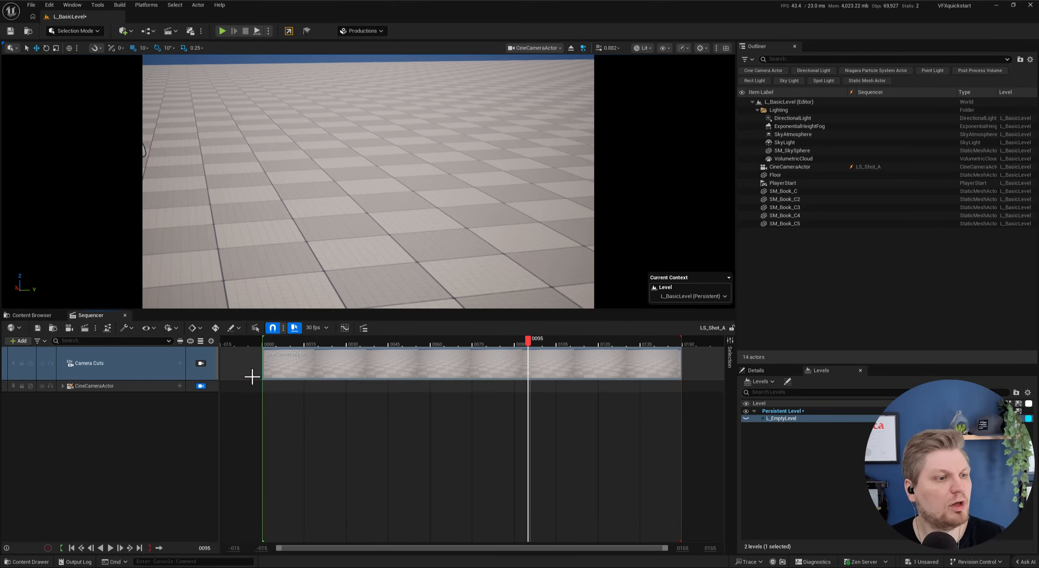
Make the L_EmptyLevel sublevel visible and reframe the CineCameraActor shot on the two mannequins and the cylinders.
{"action": "left_click", "coordinate": [746, 418]}
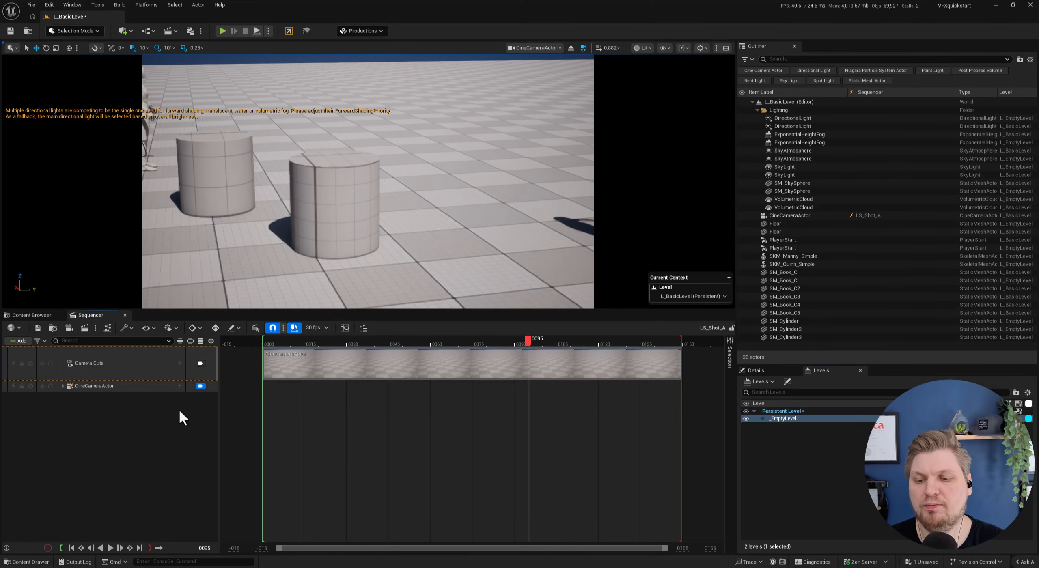
{"action": "left_click", "coordinate": [152, 384]}
{"action": "left_click", "coordinate": [529, 47]}
{"action": "right_click_drag", "start_coordinate": [462, 149], "coordinate": [192, 300]}
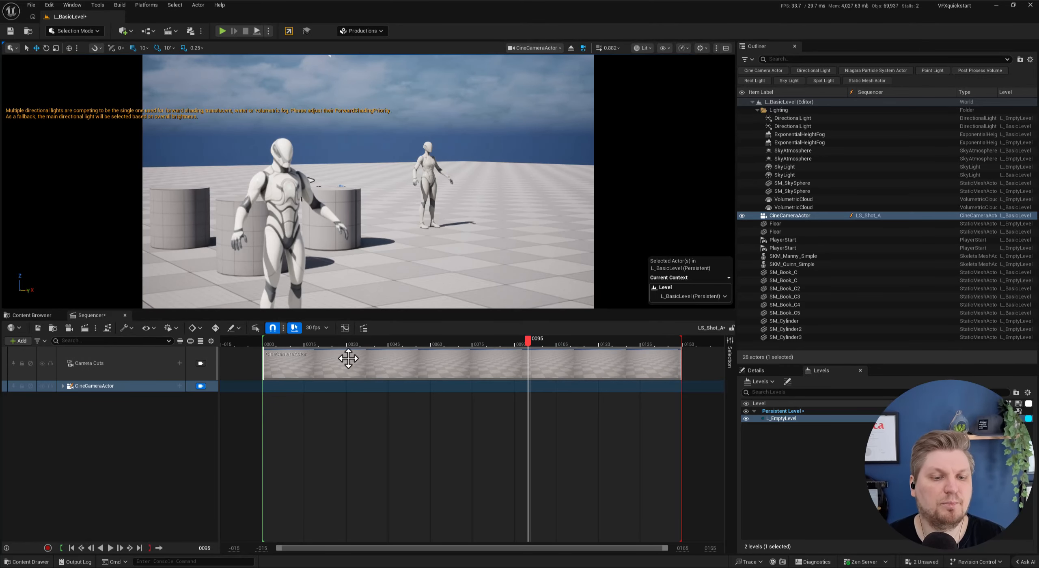
Select the Persistent Level, locate the LS_Shot_A asset in the Content folder, and return to its Sequencer timeline.
{"action": "left_click", "coordinate": [787, 412]}
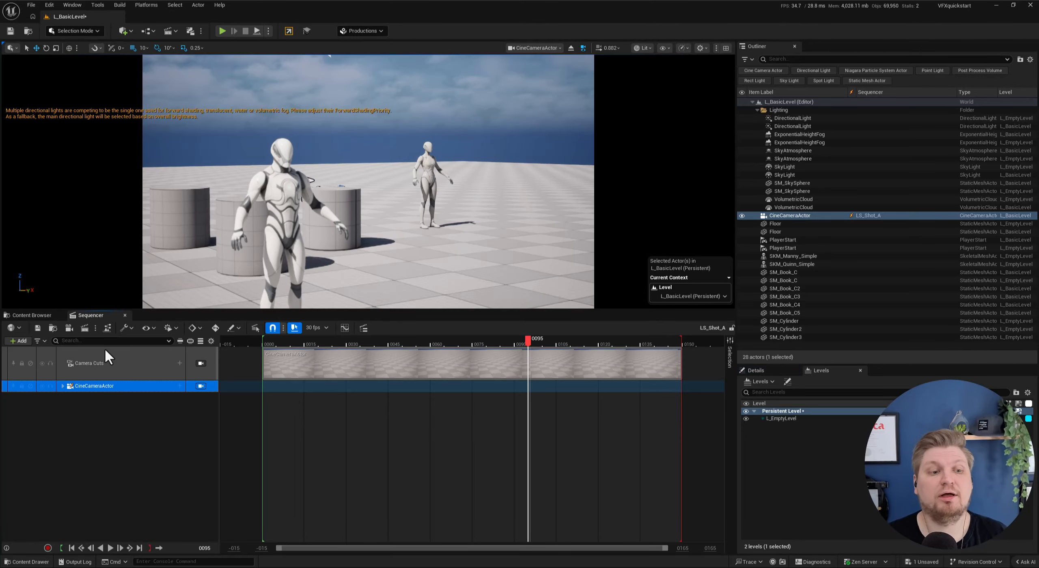
{"action": "left_click", "coordinate": [48, 329]}
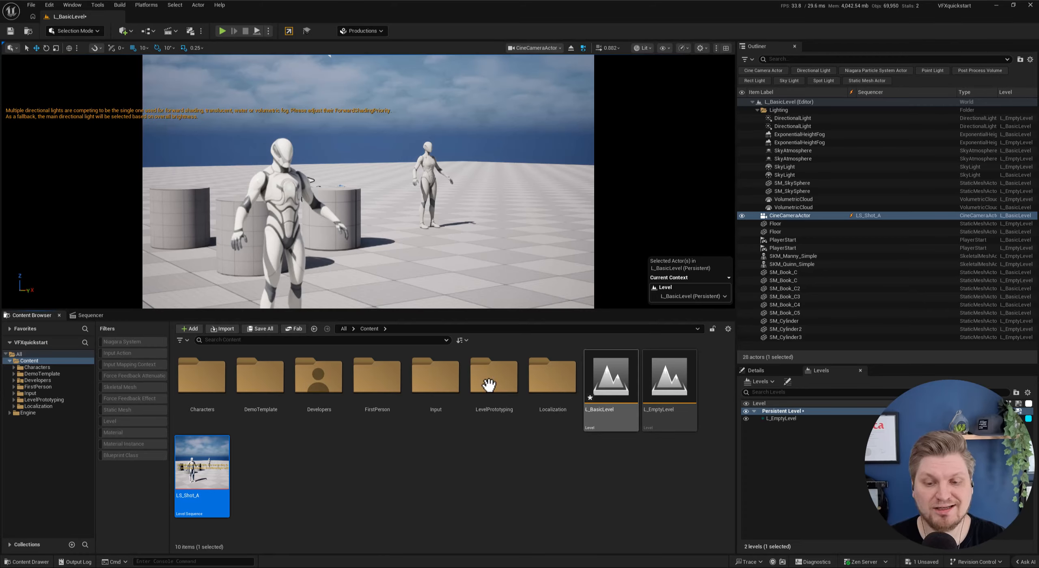
{"action": "left_click", "coordinate": [88, 316]}
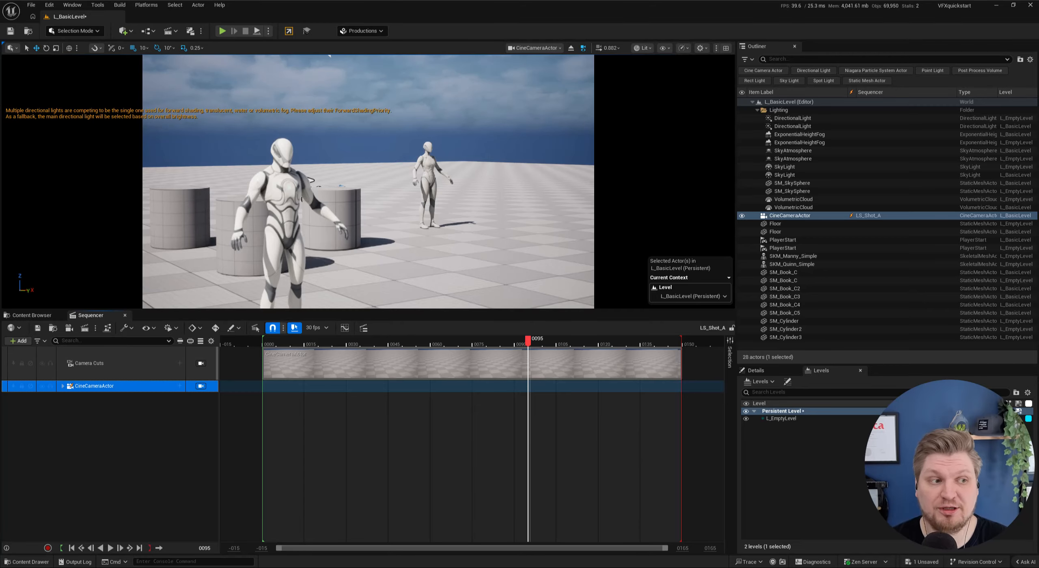
Compare SKM_Manny_Simple with the sequence's CineCameraActor in the Outliner and check the camera track's available options.
{"action": "left_click", "coordinate": [62, 402]}
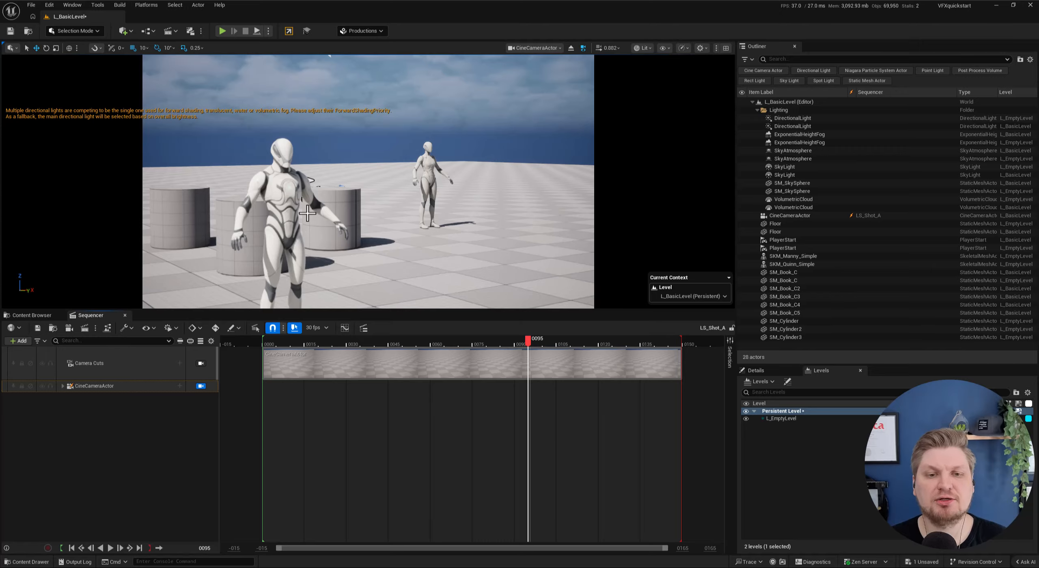
{"action": "left_click", "coordinate": [804, 257]}
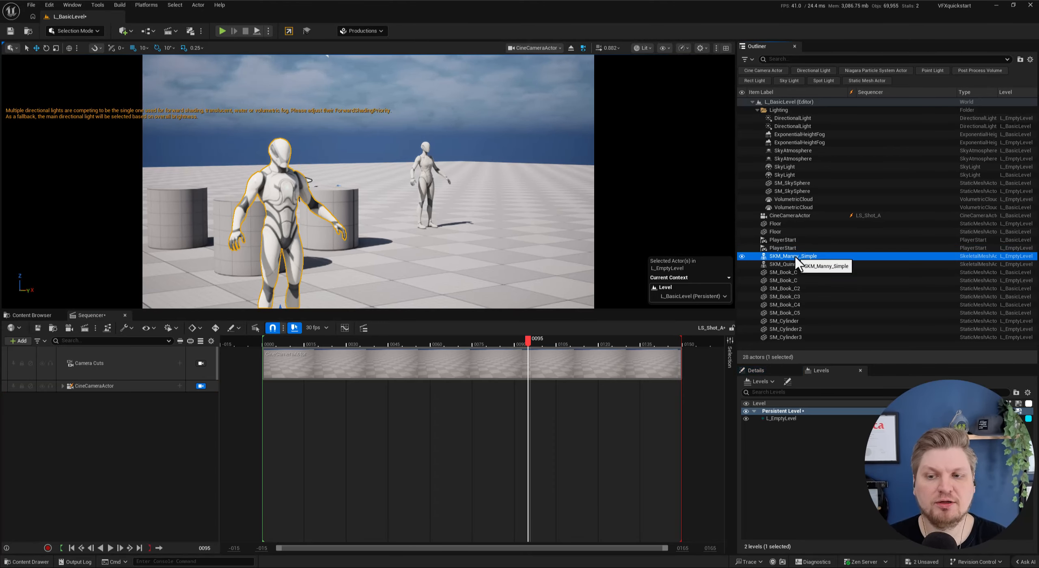
{"action": "left_click", "coordinate": [72, 385]}
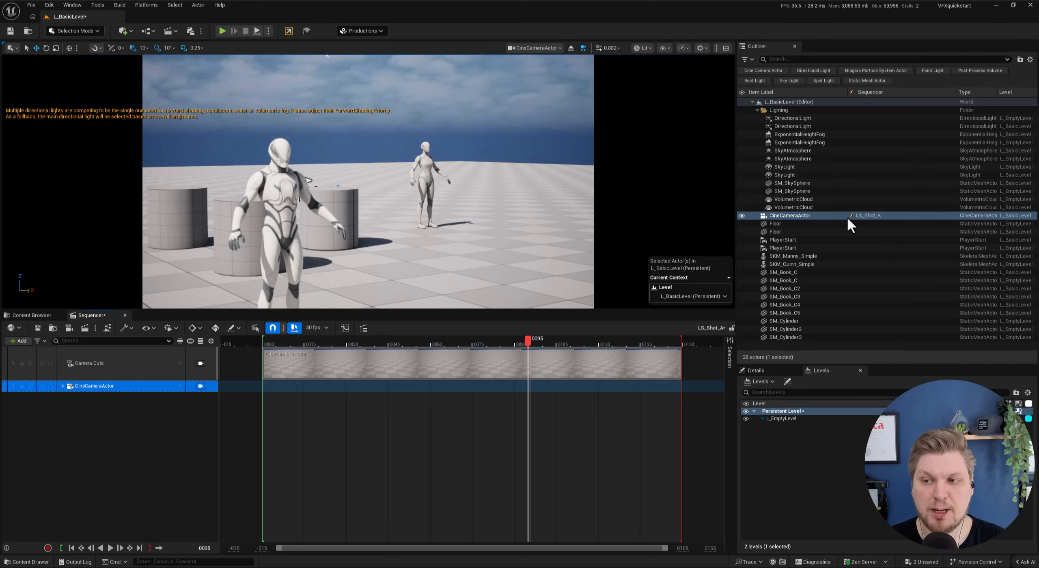
{"action": "right_click", "coordinate": [91, 387]}
{"action": "left_click", "coordinate": [142, 478]}
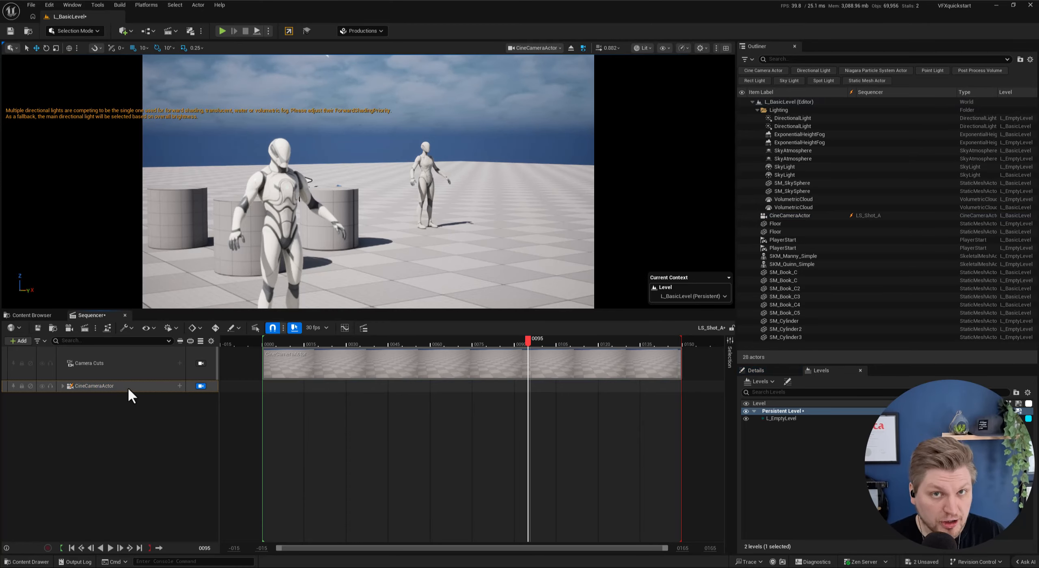
Add SKM_Manny_Simple from the level to LS_Shot_A as a track and leave that track selected.
{"action": "left_click", "coordinate": [751, 257]}
{"action": "left_click_drag", "start_coordinate": [752, 258], "coordinate": [162, 423]}
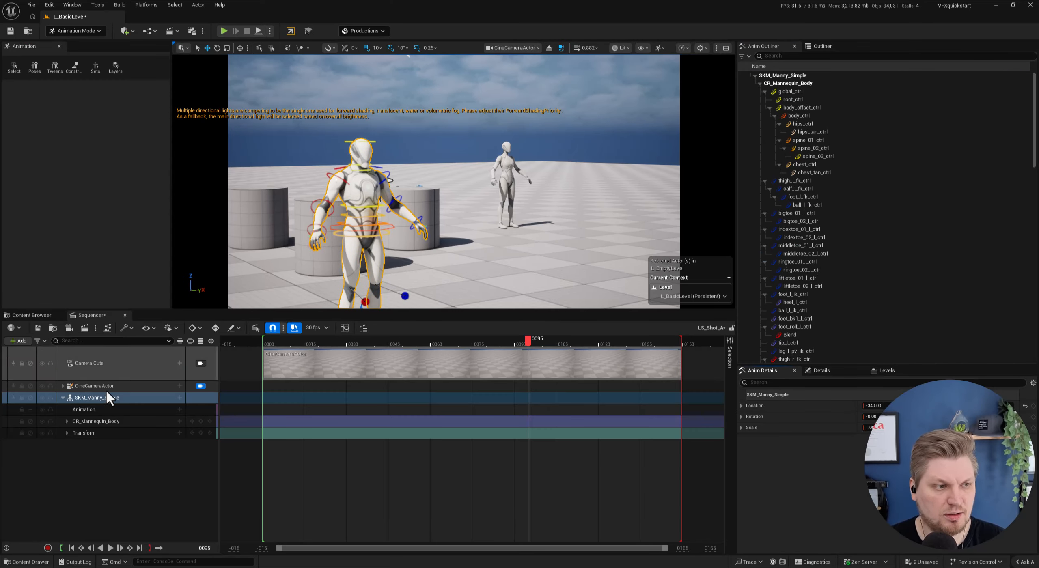
{"action": "left_click", "coordinate": [107, 388]}
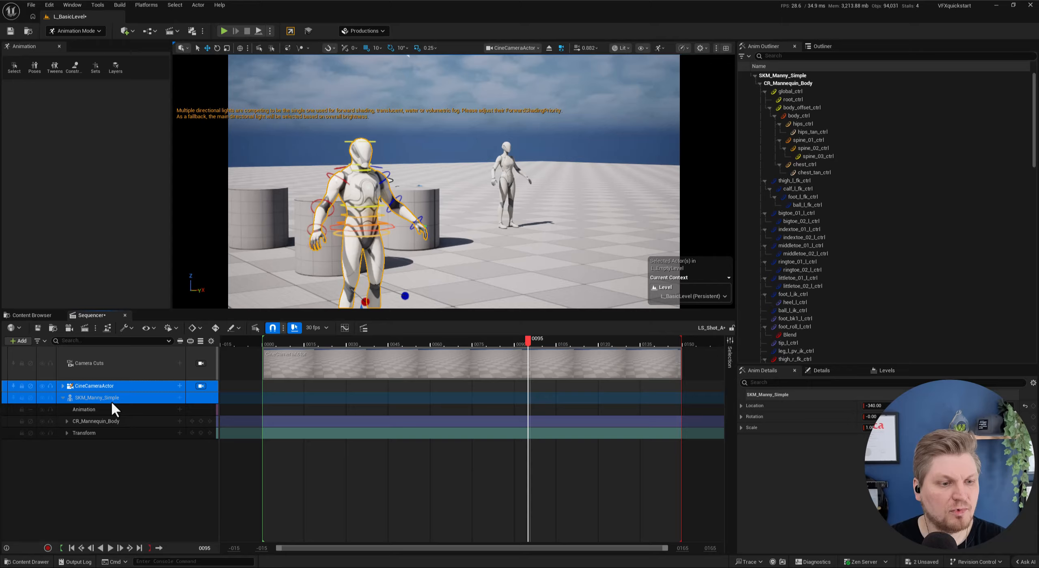
{"action": "left_click", "coordinate": [86, 465]}
{"action": "left_click", "coordinate": [80, 398]}
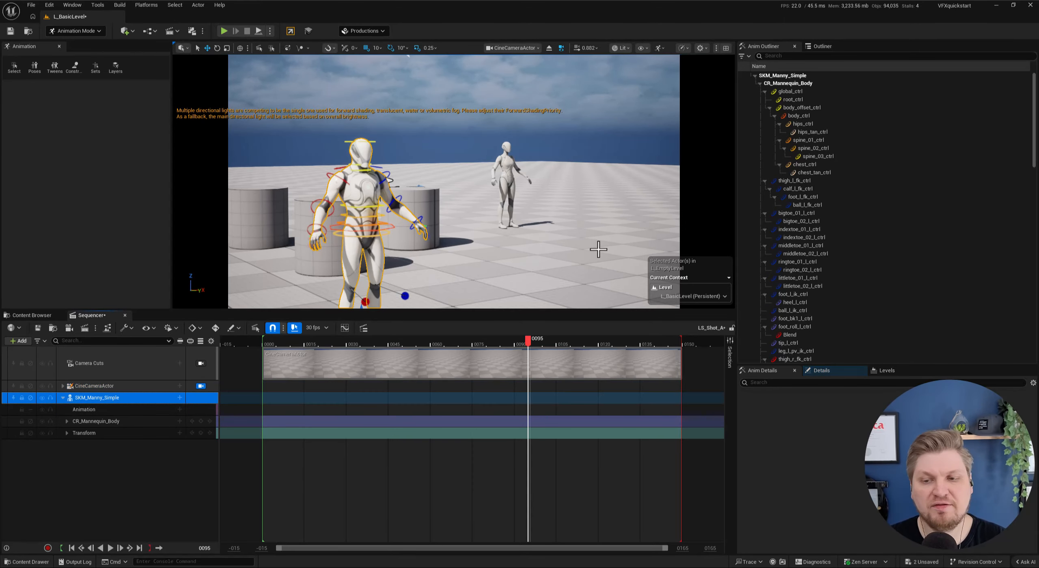
Switch the editor from Animation to Selection mode and select the SKM_Manny_Simple track.
{"action": "left_click", "coordinate": [53, 30]}
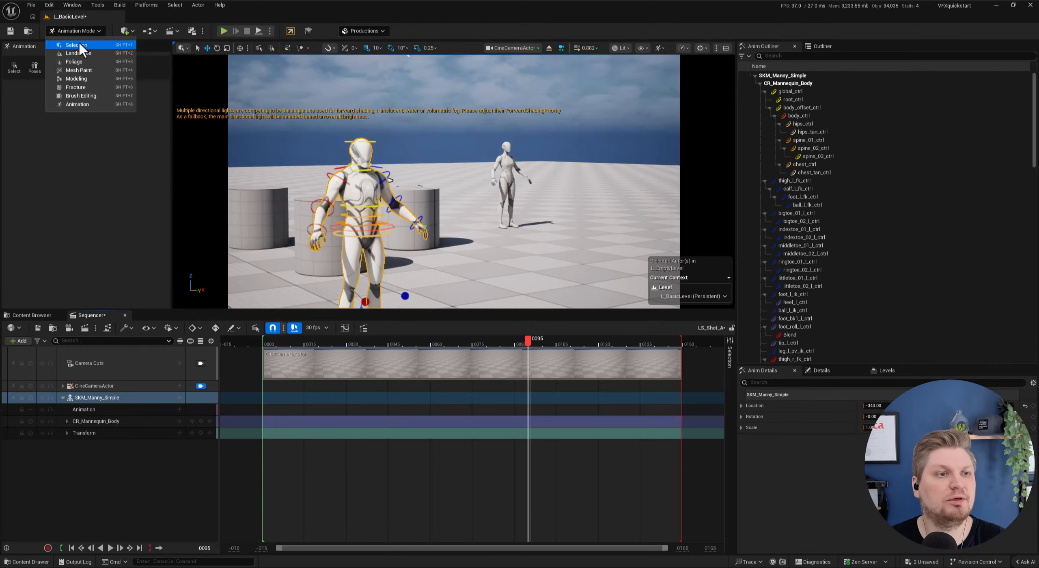
{"action": "left_click", "coordinate": [79, 42]}
{"action": "left_click", "coordinate": [110, 396]}
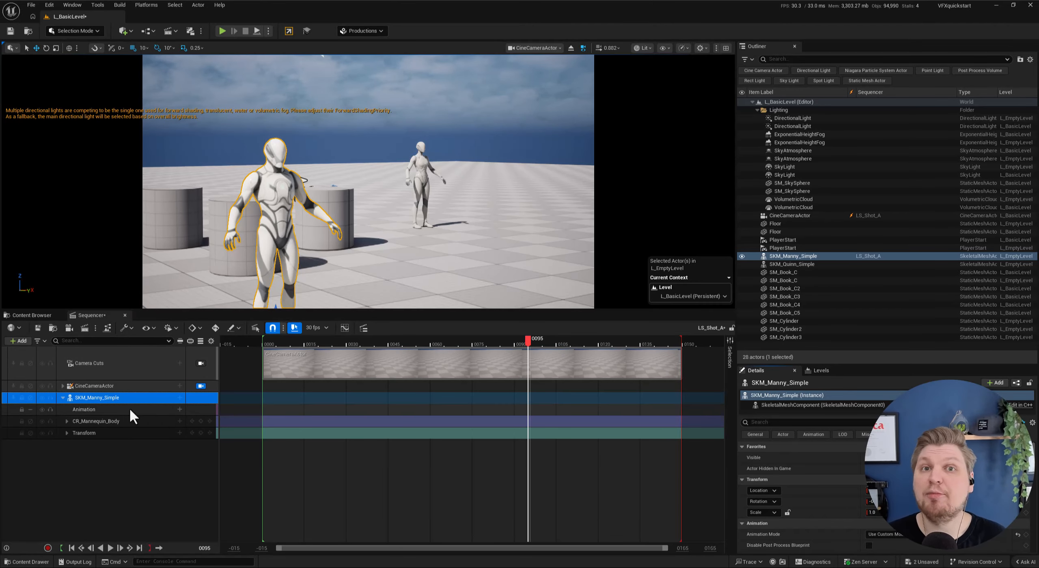
Examine the CR_Mannequin_Body control rig track and the SKM_Manny_Simple track by selecting each, then clear the selection.
{"action": "left_click", "coordinate": [105, 424], "text": "ctrl"}
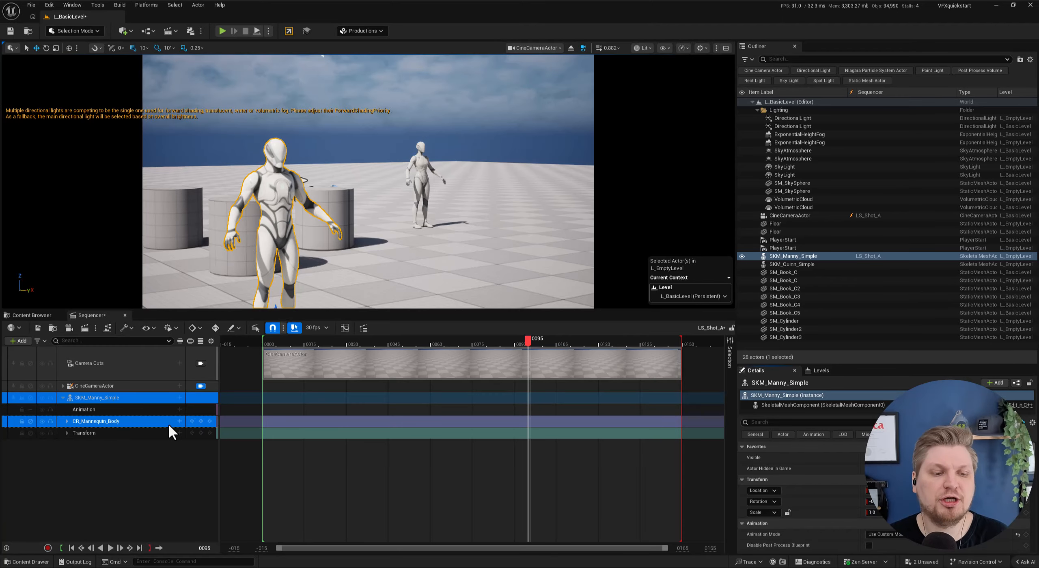
{"action": "left_click", "coordinate": [142, 422]}
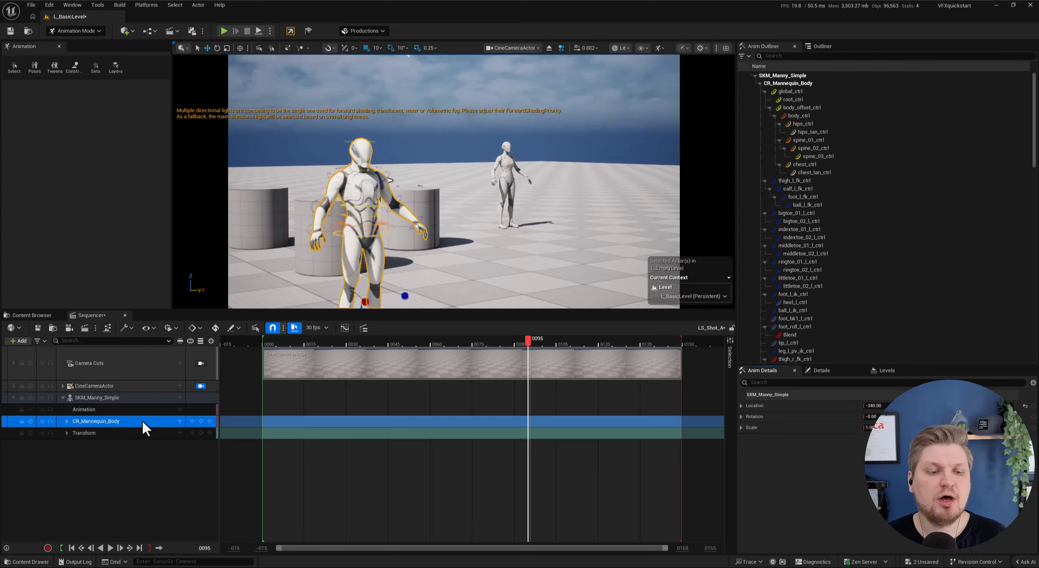
{"action": "left_click", "coordinate": [137, 483]}
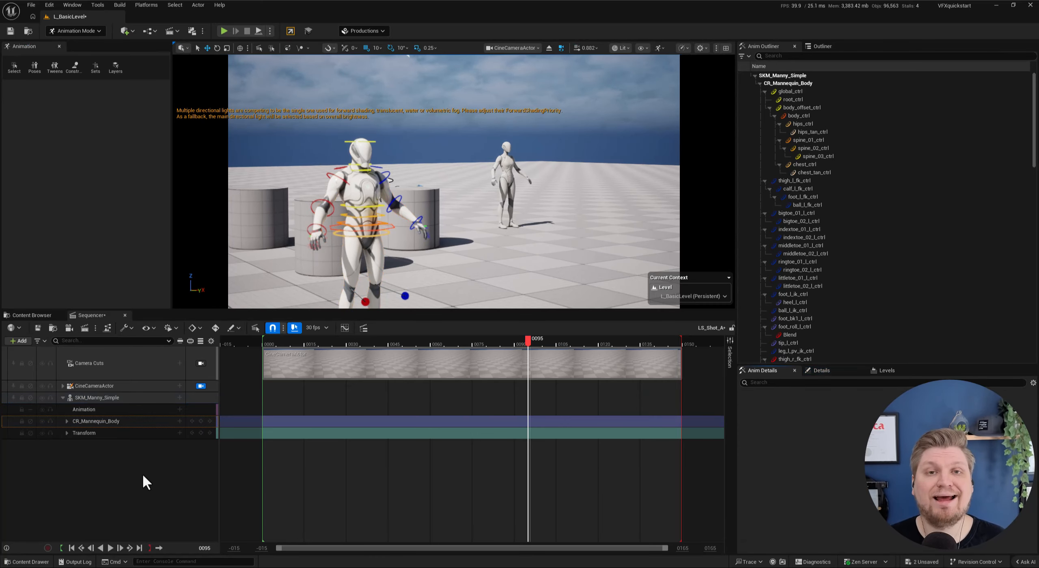
{"action": "left_click", "coordinate": [107, 398]}
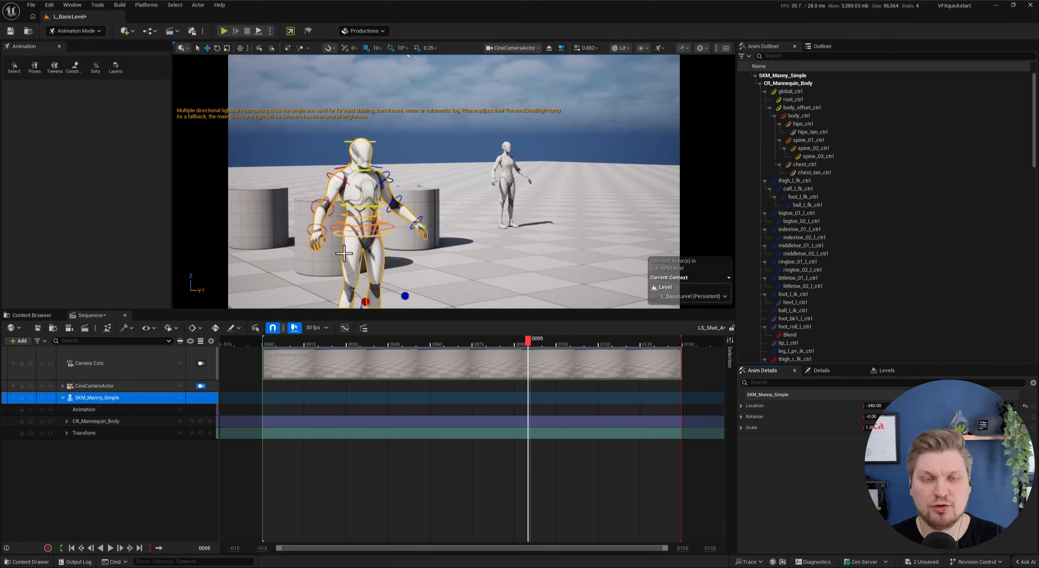
{"action": "left_click", "coordinate": [149, 465]}
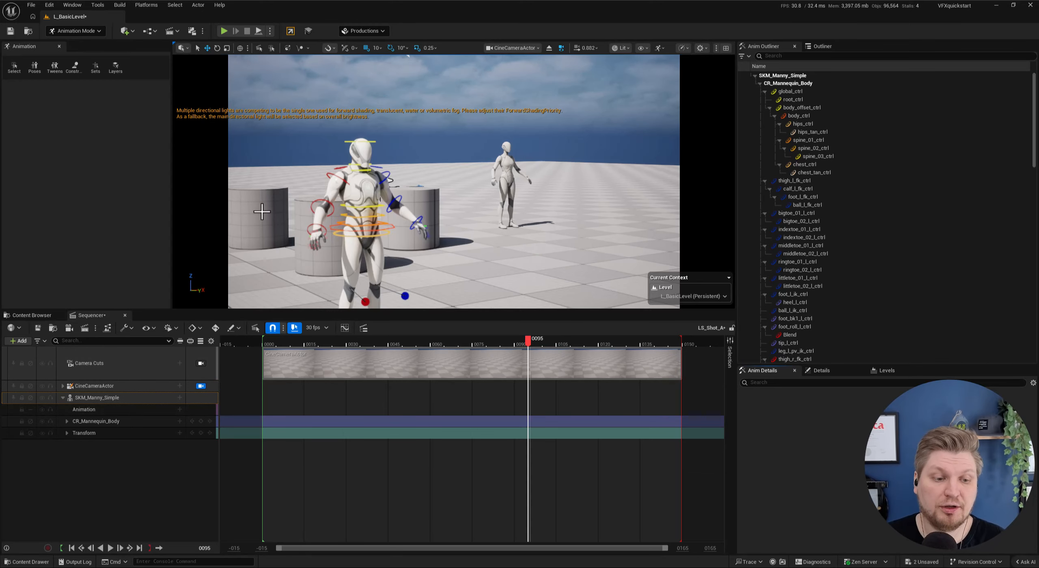
Find the mesh asset of the far-left cylinder and add SM_Cylinder to LS_Shot_A as a spawned actor.
{"action": "left_click", "coordinate": [262, 211]}
{"action": "key", "text": "ctrl+b"}
{"action": "left_click_drag", "start_coordinate": [327, 376], "coordinate": [79, 475]}
{"action": "left_click", "coordinate": [87, 445]}
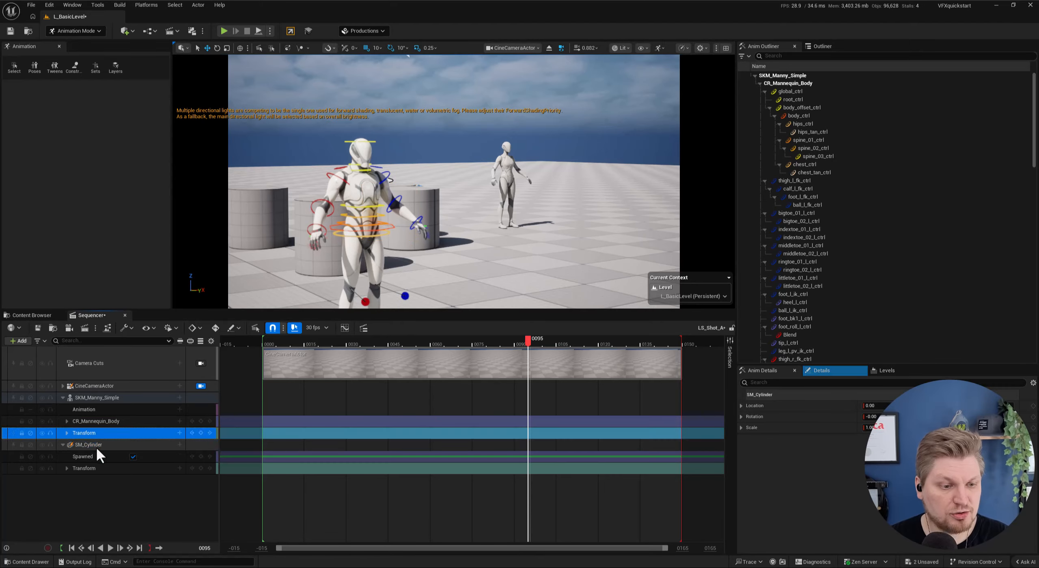
Place the spawned SM_Cylinder in front of the distant mannequin and save LS_Shot_A.
{"action": "left_click_drag", "start_coordinate": [403, 242], "coordinate": [536, 294]}
{"action": "left_click", "coordinate": [118, 434]}
{"action": "left_click", "coordinate": [102, 445]}
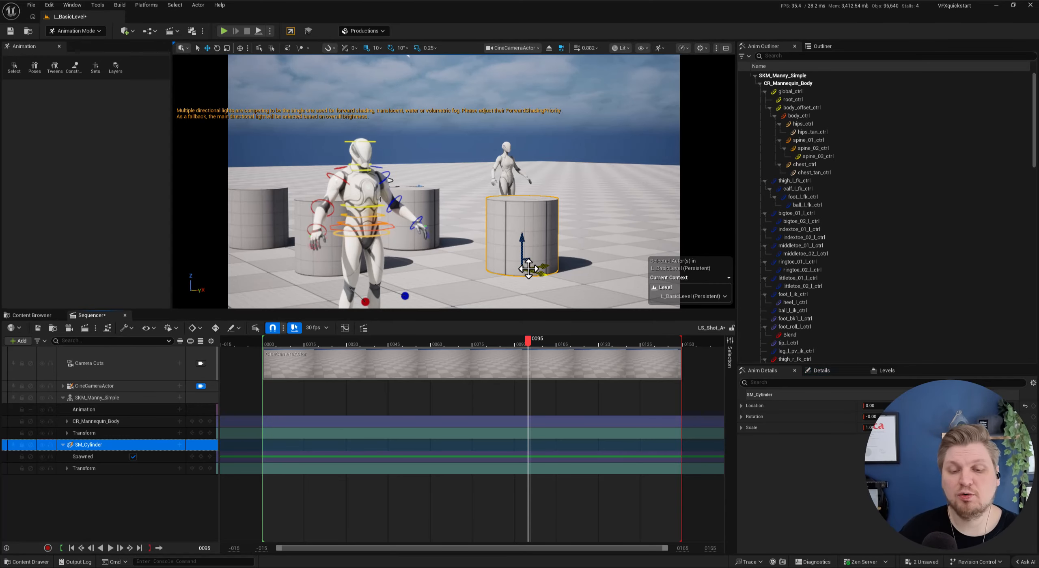
{"action": "left_click", "coordinate": [38, 327]}
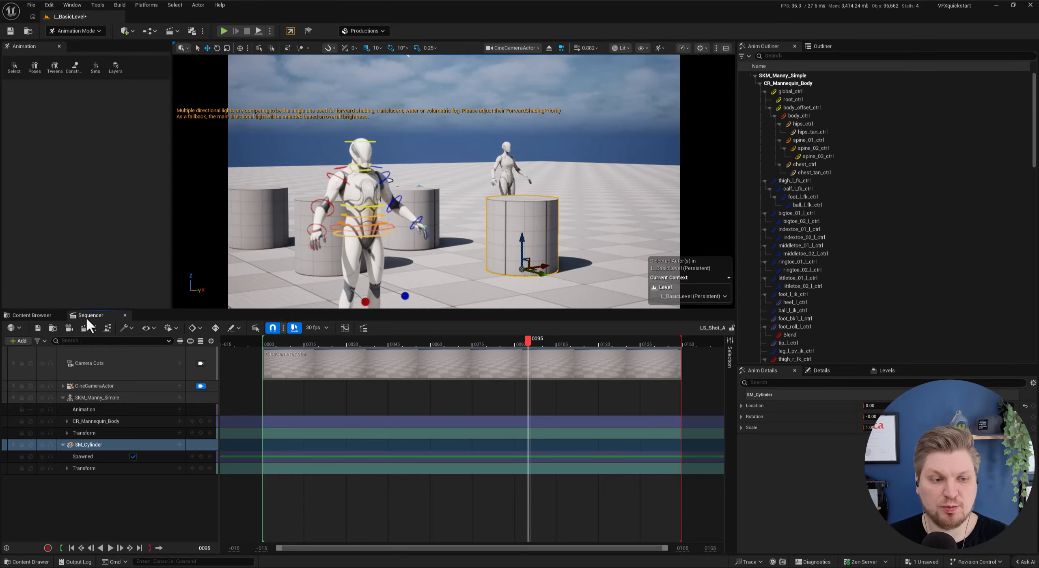
Close the LS_Shot_A sequence, select the Floor in the level, and clear the asset selection in the Meshes folder.
{"action": "left_click", "coordinate": [125, 316]}
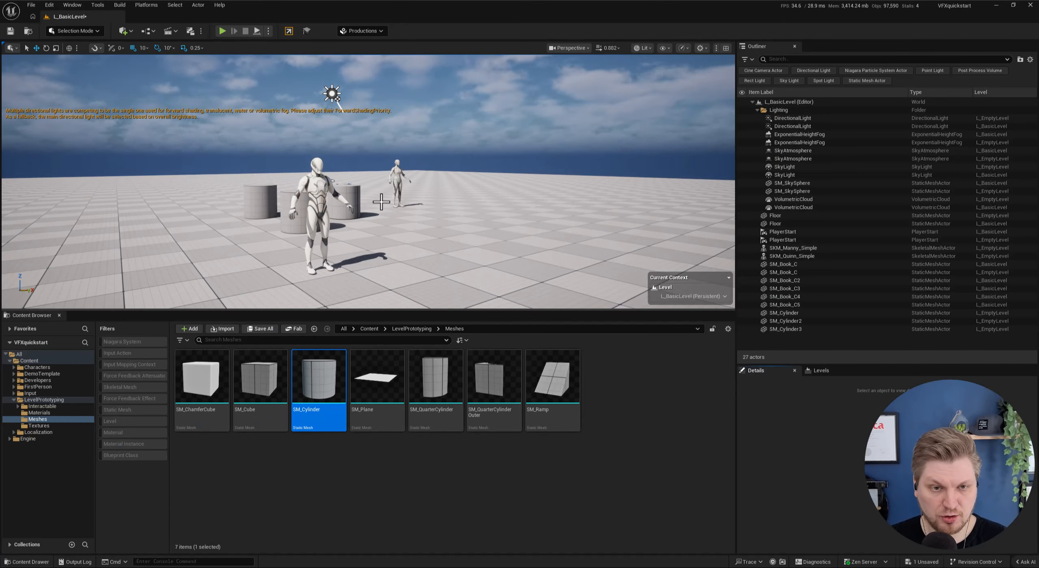
{"action": "left_click", "coordinate": [406, 234]}
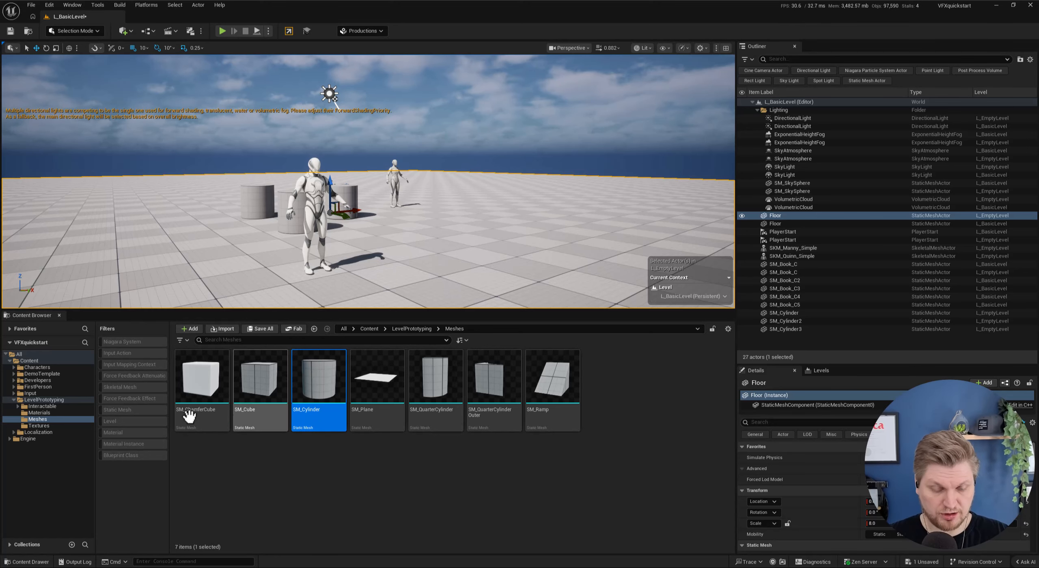
{"action": "left_click", "coordinate": [254, 490]}
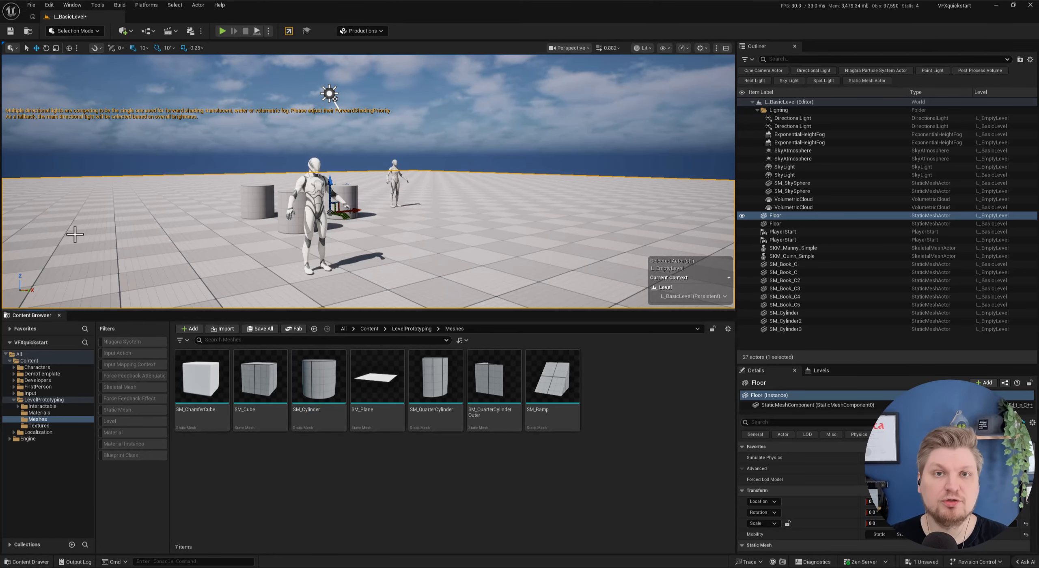
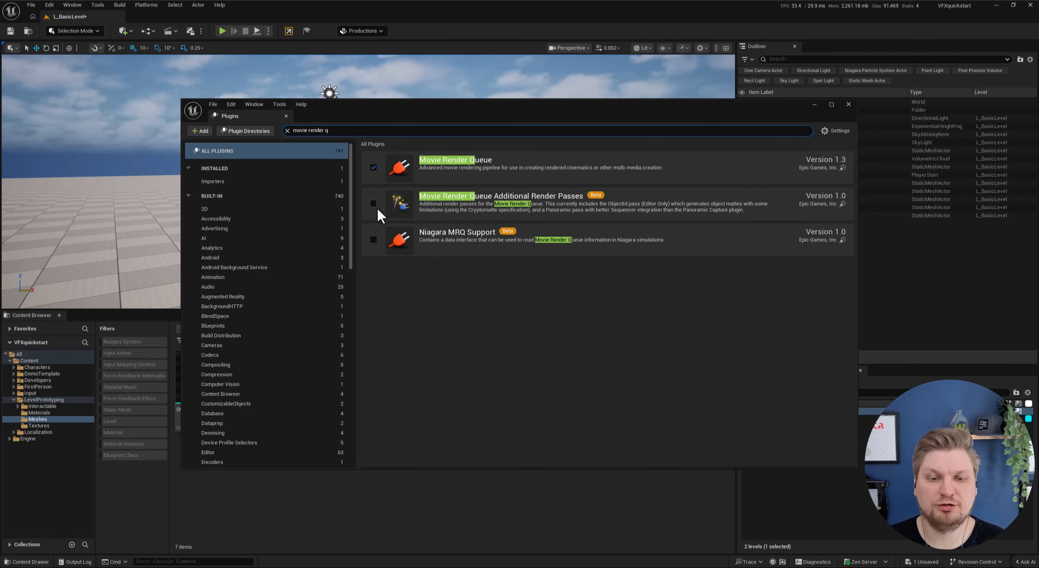
Search the plugins for "movie render gra", then clear the search to list all plugins.
{"action": "left_click_drag", "start_coordinate": [341, 132], "coordinate": [543, 118]}
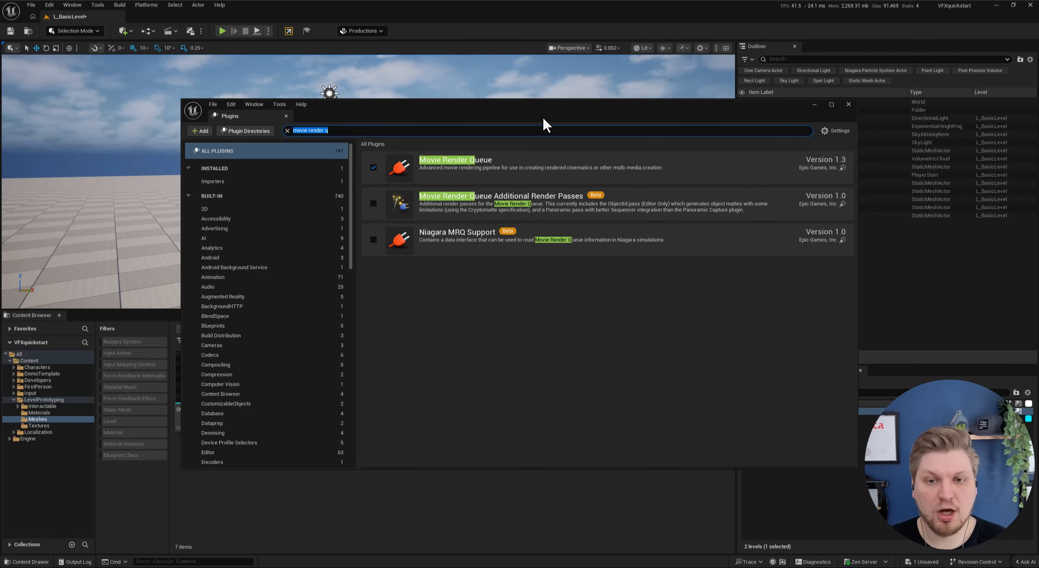
{"action": "key", "text": "End"}
{"action": "key", "text": "BackSpace"}
{"action": "type", "text": "gra"}
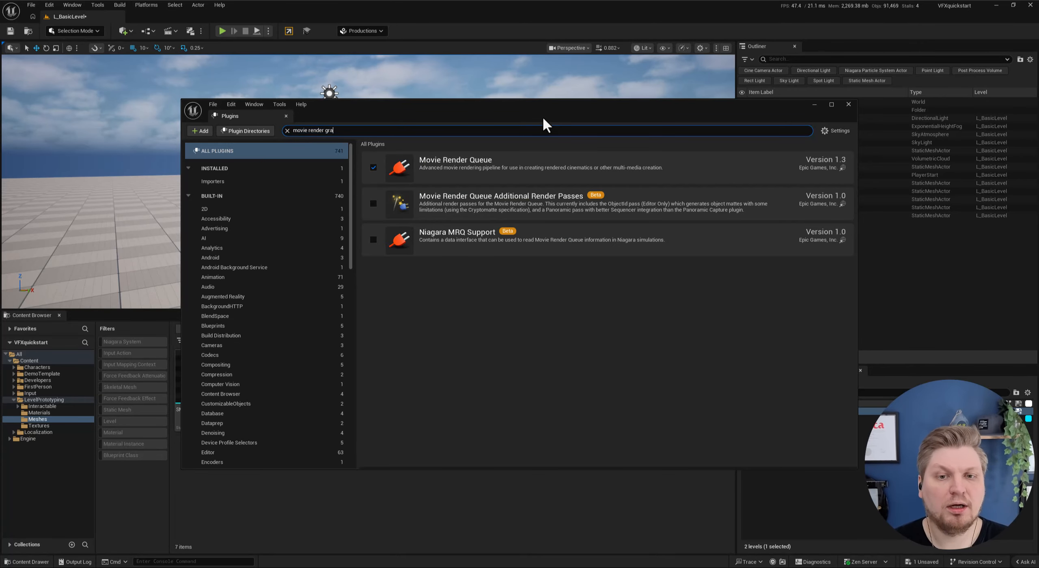
{"action": "key", "text": "ctrl+a"}
{"action": "key", "text": "BackSpace"}
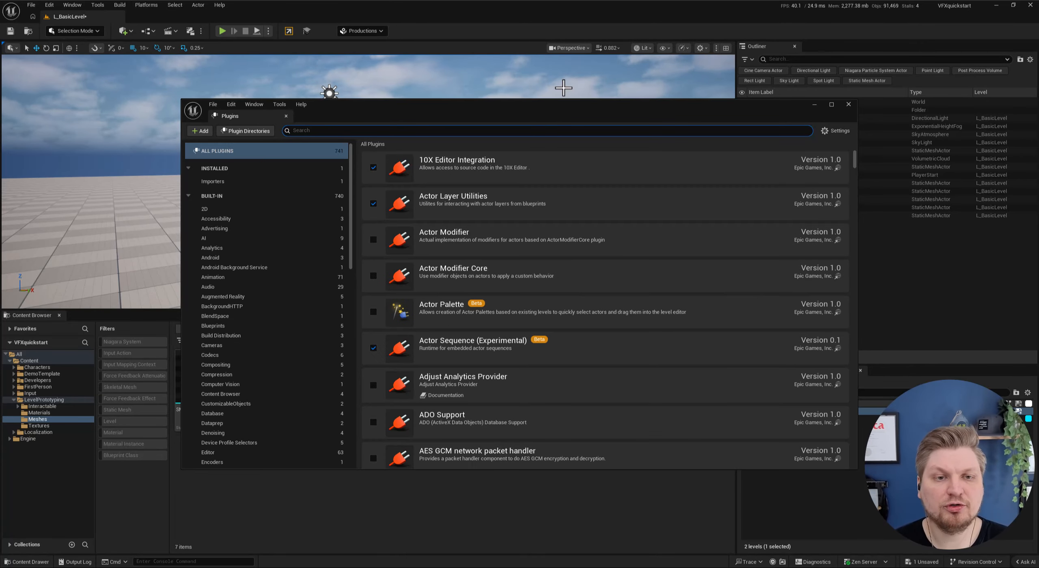
Close the plugin list and add LS_Shot_A as a render job in the Movie Render Queue.
{"action": "left_click", "coordinate": [286, 116]}
{"action": "left_click_drag", "start_coordinate": [368, 169], "coordinate": [223, 317]}
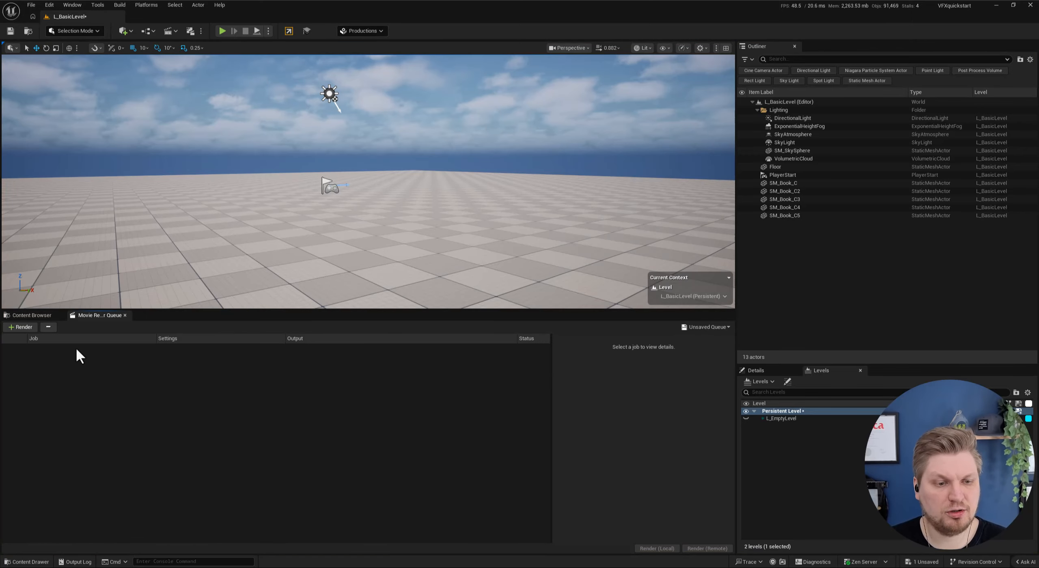
{"action": "left_click", "coordinate": [20, 328]}
{"action": "left_click", "coordinate": [63, 383]}
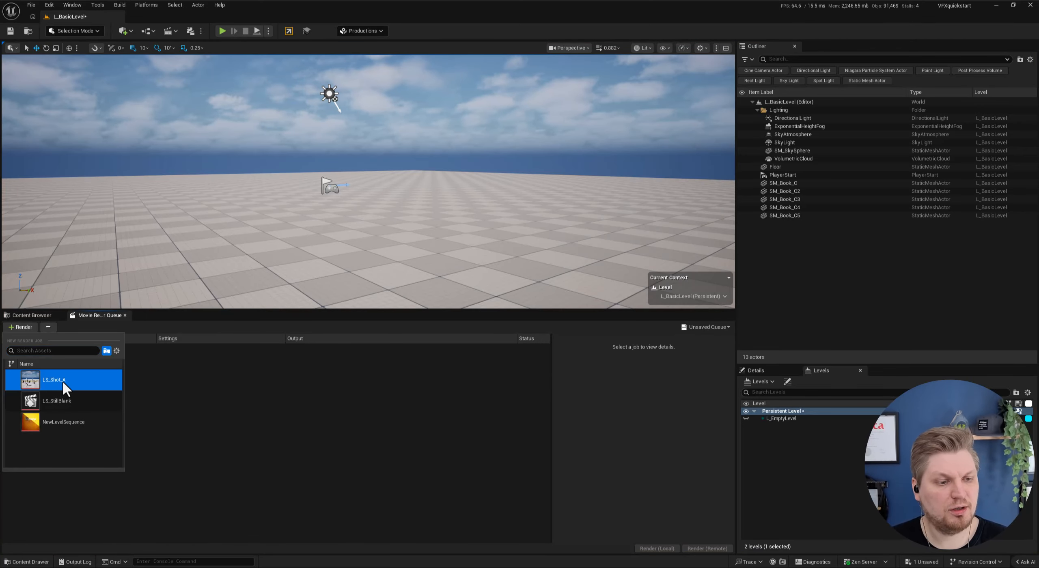
{"action": "double_click", "coordinate": [62, 380]}
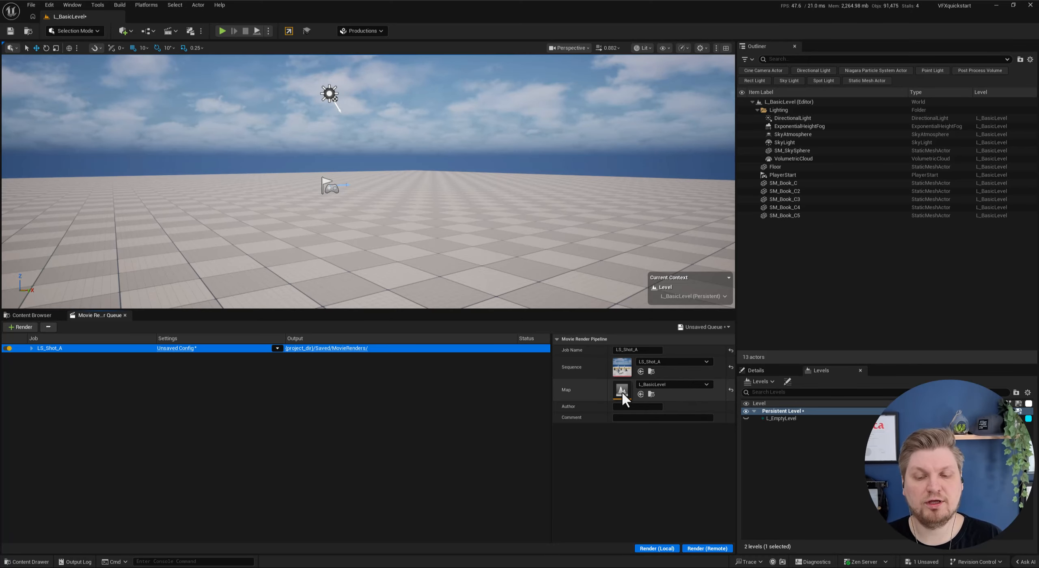
Review the map choices for the LS_Shot_A job and its config's .jpg Sequence, Deferred Rendering and Output settings.
{"action": "left_click", "coordinate": [664, 386]}
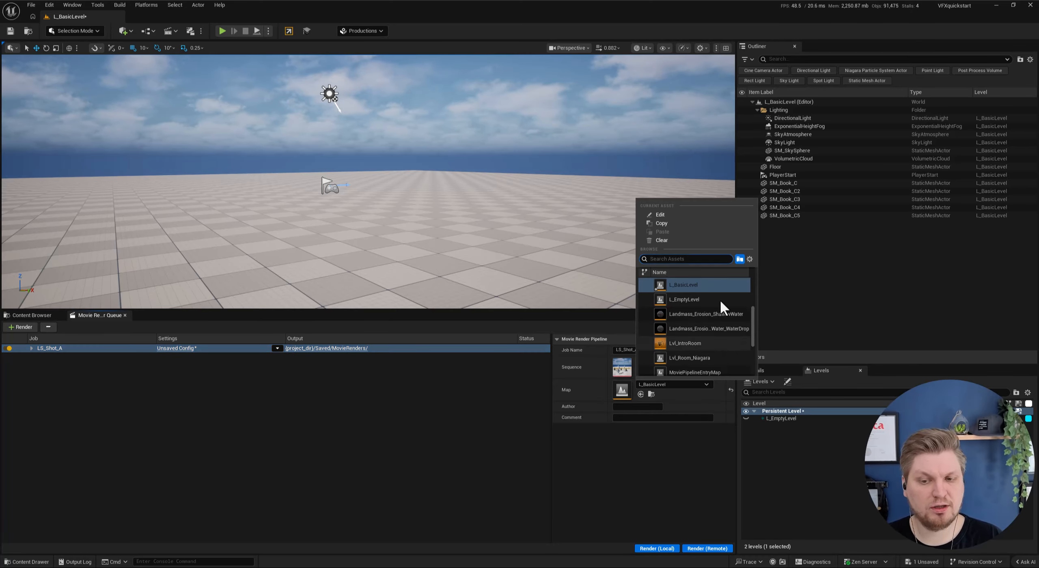
{"action": "left_click", "coordinate": [697, 419]}
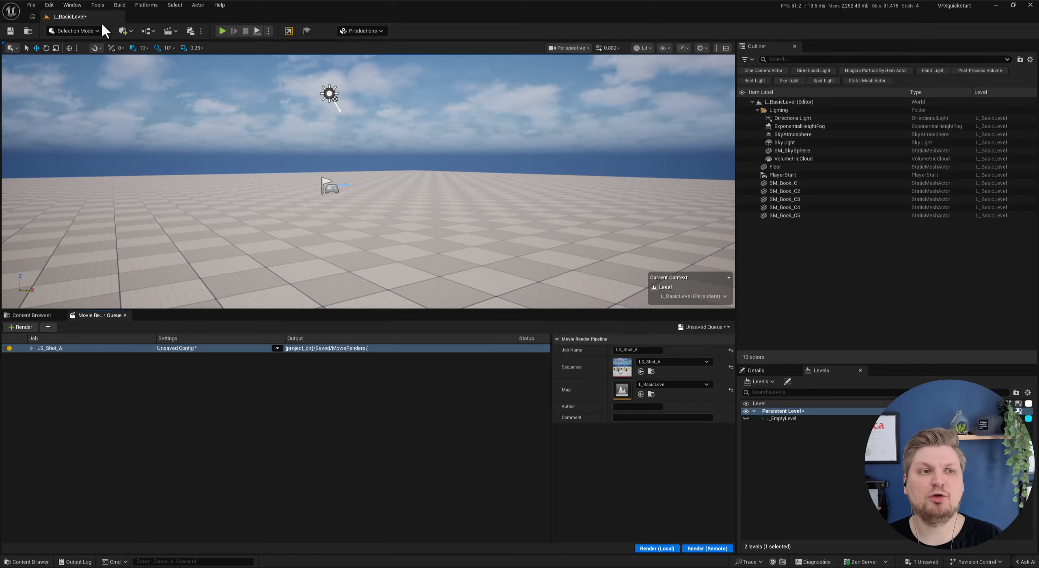
{"action": "left_click", "coordinate": [197, 349]}
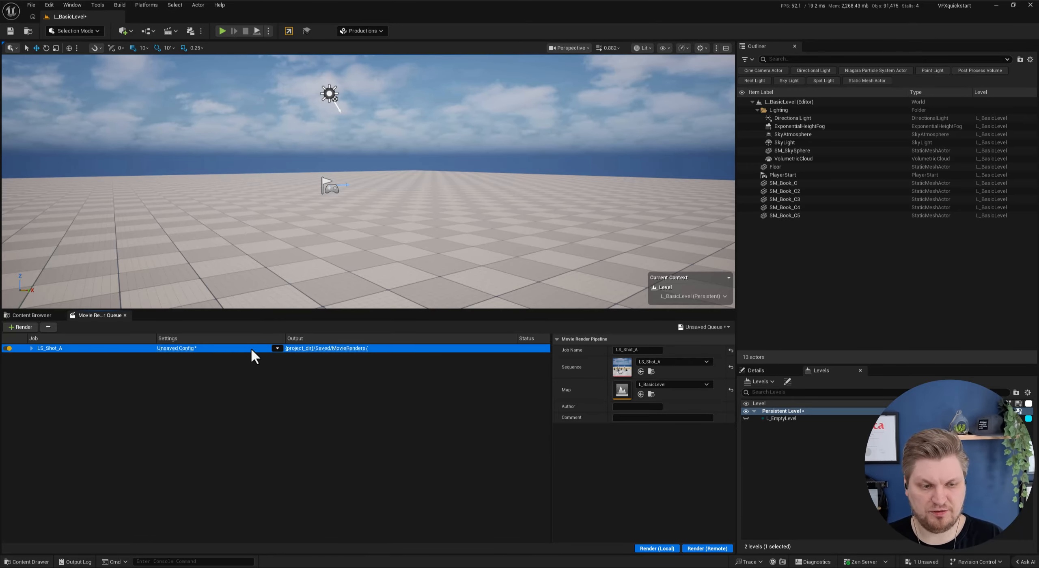
{"action": "left_click", "coordinate": [176, 349]}
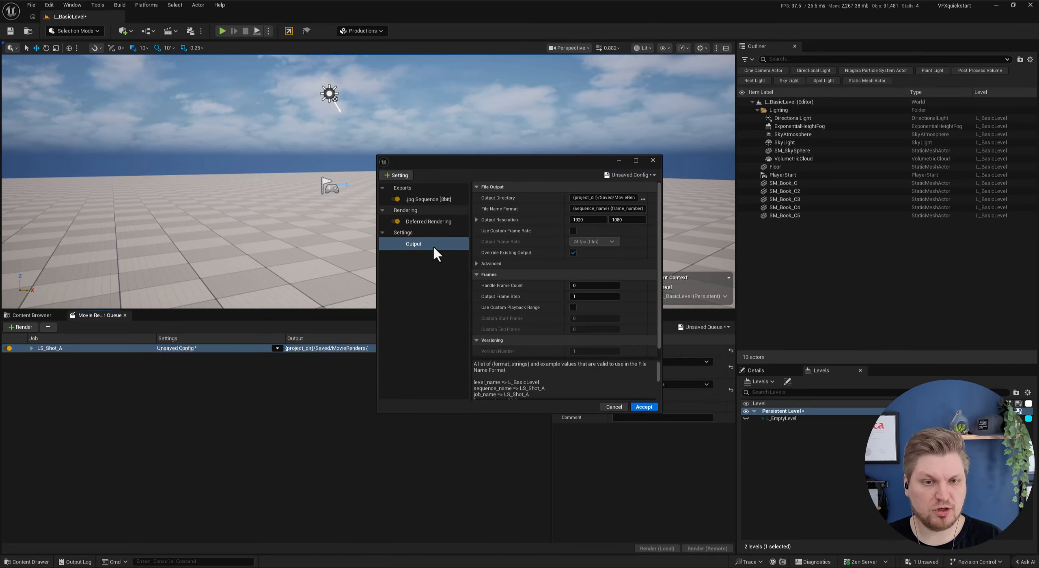
{"action": "left_click", "coordinate": [415, 198]}
{"action": "left_click", "coordinate": [412, 221]}
{"action": "left_click", "coordinate": [406, 243]}
Add the Anti-aliasing and Game Overrides settings to the LS_Shot_A job's config and accept it.
{"action": "left_click", "coordinate": [390, 176]}
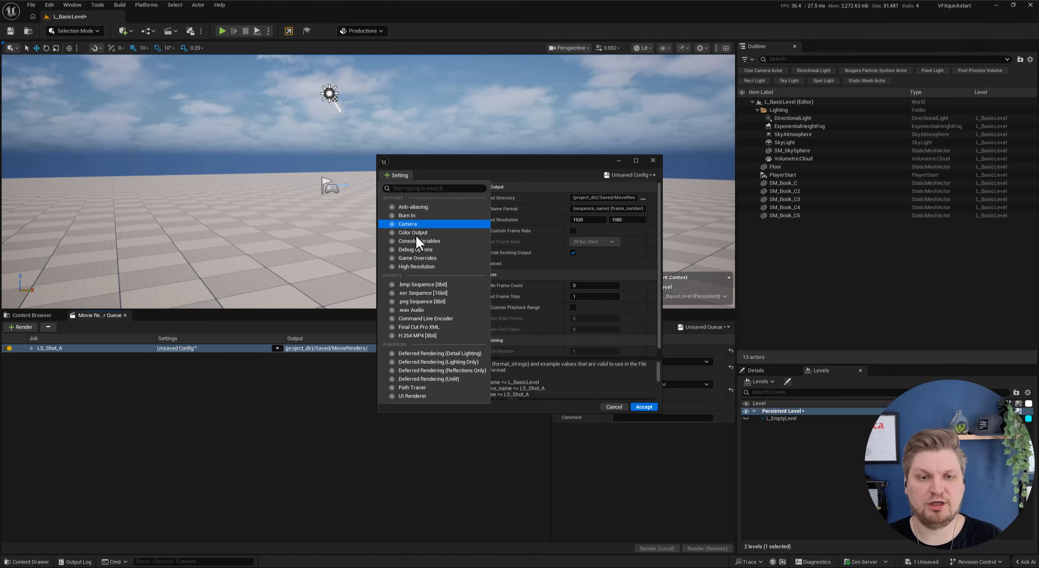
{"action": "left_click", "coordinate": [417, 210]}
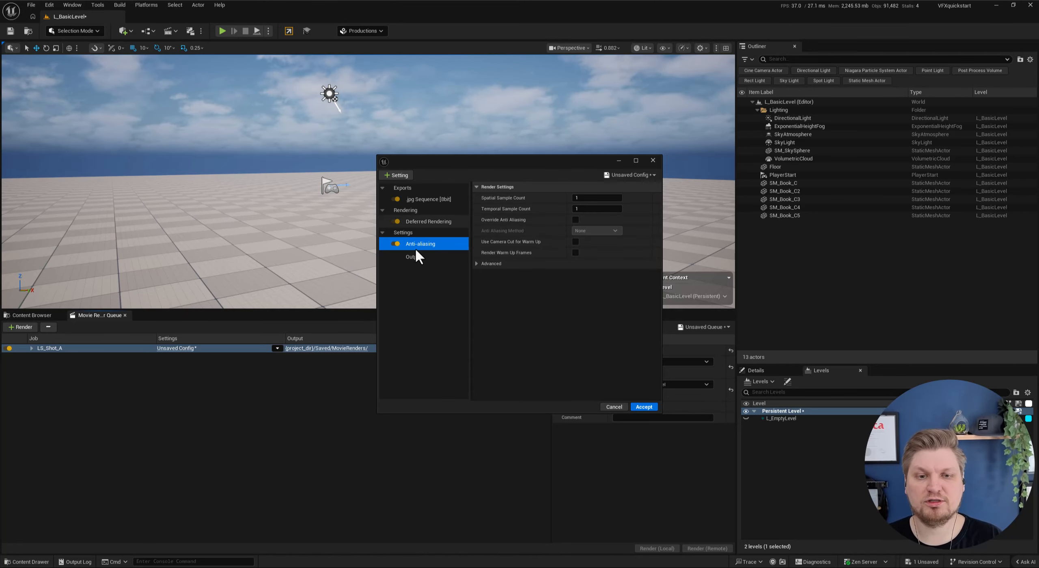
{"action": "left_click", "coordinate": [399, 175]}
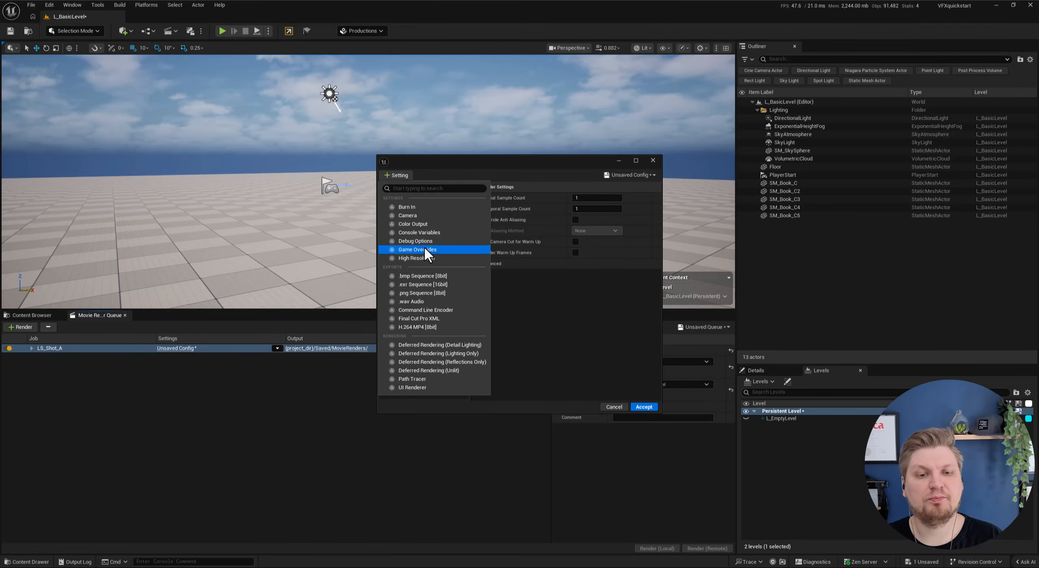
{"action": "left_click", "coordinate": [422, 249]}
{"action": "left_click", "coordinate": [644, 407]}
Switch the LS_Shot_A job's configuration to Movie Render Graph (Beta) and open DefaultRenderGraph docked in the main window.
{"action": "left_click", "coordinate": [277, 349]}
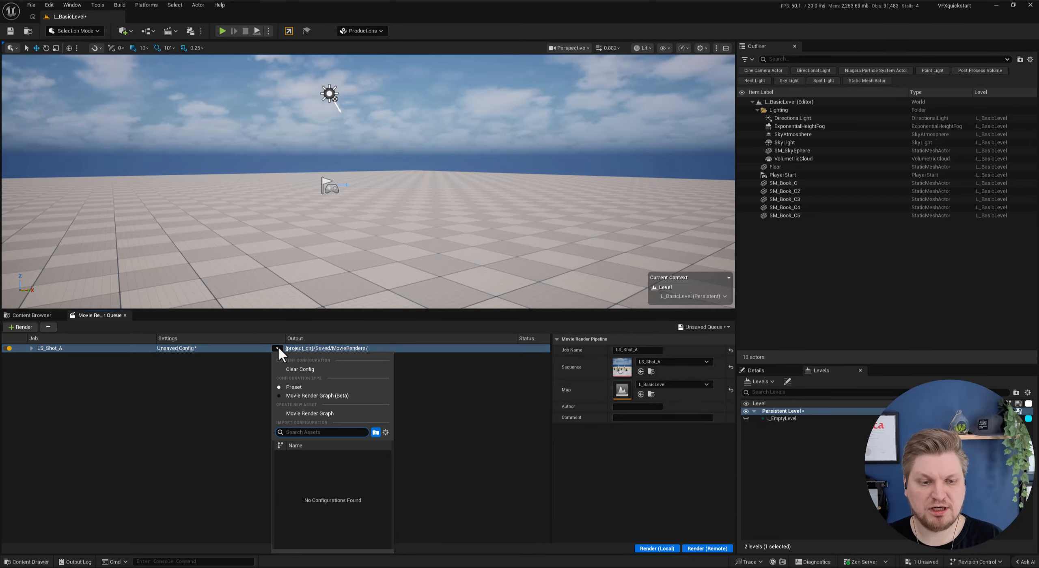
{"action": "left_click", "coordinate": [297, 396]}
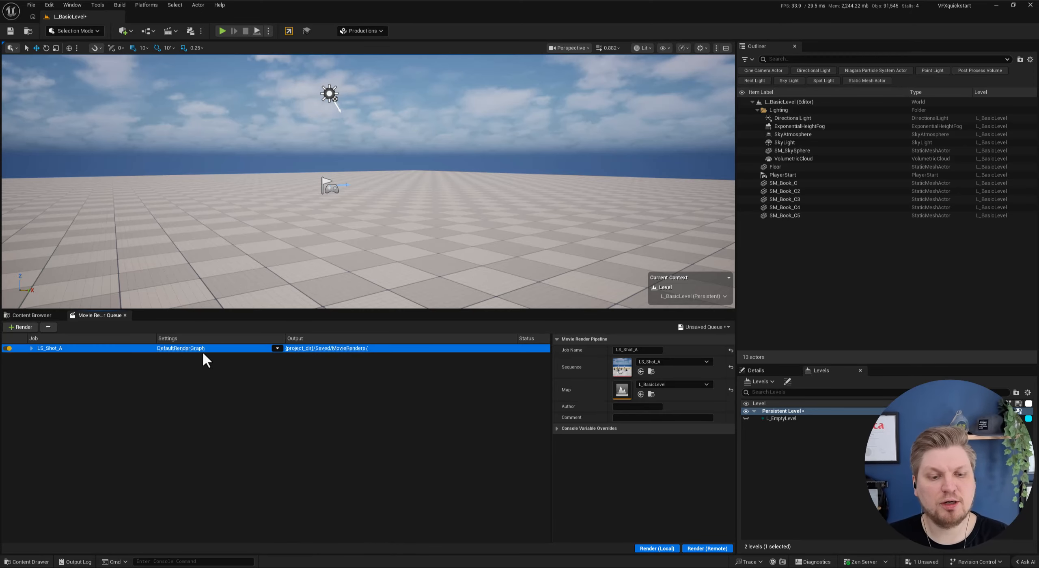
{"action": "left_click", "coordinate": [179, 349]}
{"action": "left_click_drag", "start_coordinate": [282, 115], "coordinate": [216, 15]}
Examine the render graph's Warm Up, Global Game Overrides, Global Output Settings, Render Layer, .jpg Sequence and Deferred Renderer nodes.
{"action": "right_click_drag", "start_coordinate": [372, 93], "coordinate": [520, 123]}
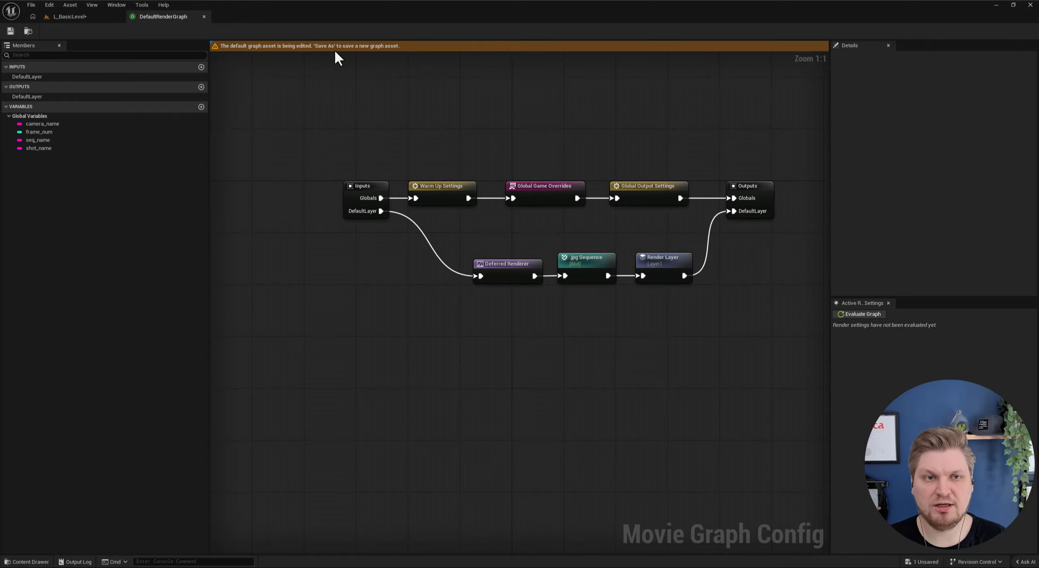
{"action": "right_click_drag", "start_coordinate": [469, 96], "coordinate": [459, 115]}
{"action": "right_click_drag", "start_coordinate": [543, 156], "coordinate": [506, 142]}
{"action": "left_click_drag", "start_coordinate": [736, 145], "coordinate": [284, 343]}
{"action": "left_click", "coordinate": [507, 343]}
{"action": "left_click", "coordinate": [389, 190]}
{"action": "left_click", "coordinate": [483, 190]}
{"action": "left_click", "coordinate": [585, 190]}
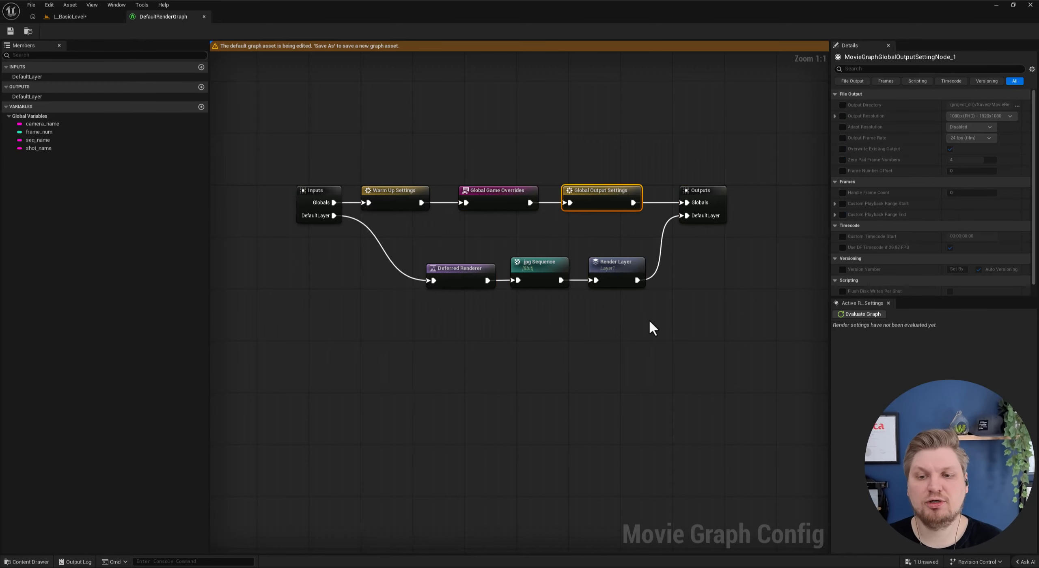
{"action": "left_click", "coordinate": [609, 264]}
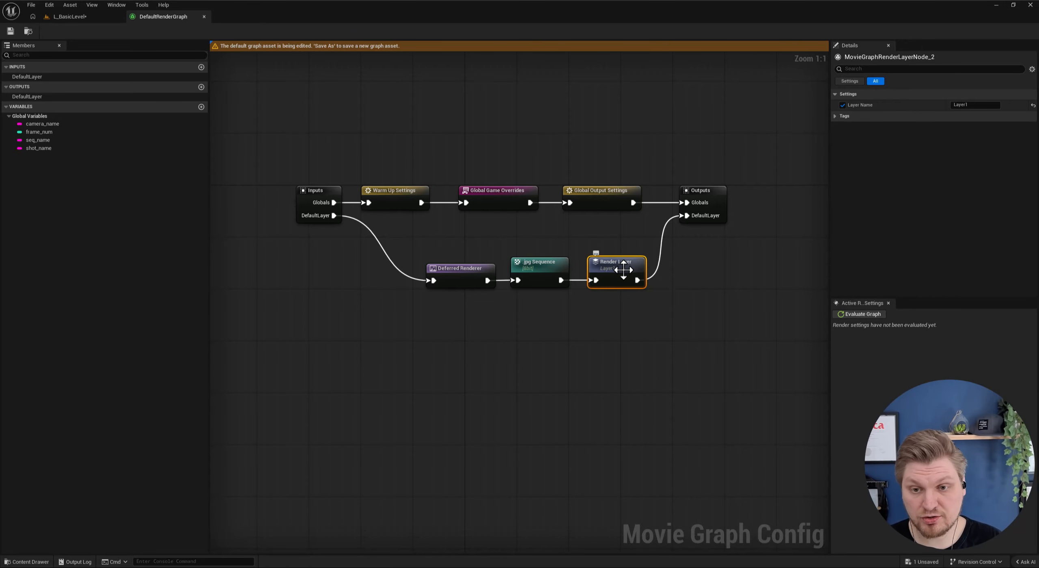
{"action": "left_click_drag", "start_coordinate": [698, 321], "coordinate": [601, 255]}
{"action": "left_click_drag", "start_coordinate": [578, 347], "coordinate": [548, 324]}
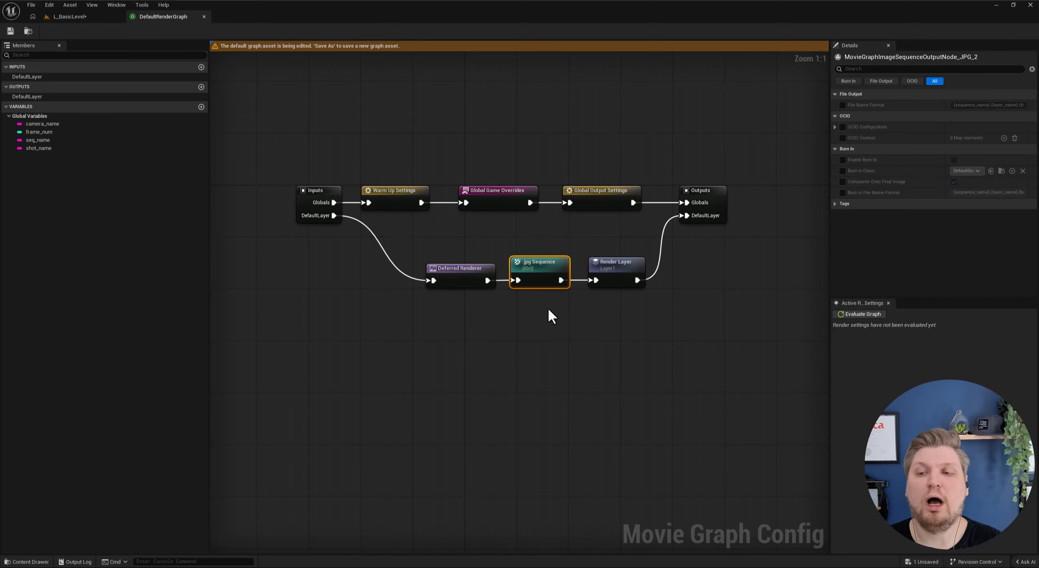
{"action": "left_click_drag", "start_coordinate": [467, 258], "coordinate": [492, 363]}
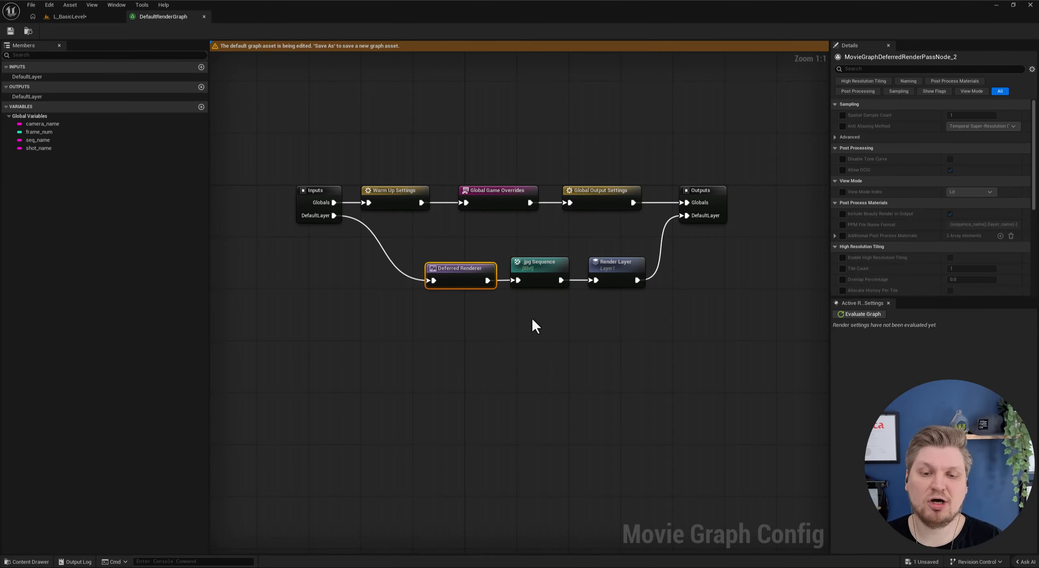
{"action": "left_click", "coordinate": [371, 321]}
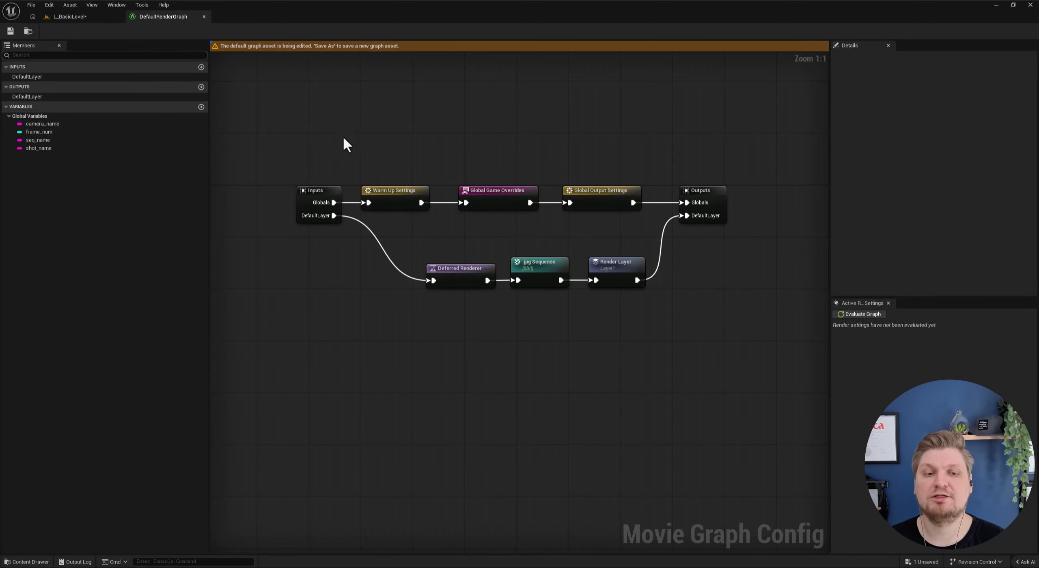
Return to L_BasicLevel, open LS_Shot_A from its render job and scrub the sequence to frame 8.
{"action": "left_click", "coordinate": [65, 16]}
{"action": "left_click", "coordinate": [224, 348]}
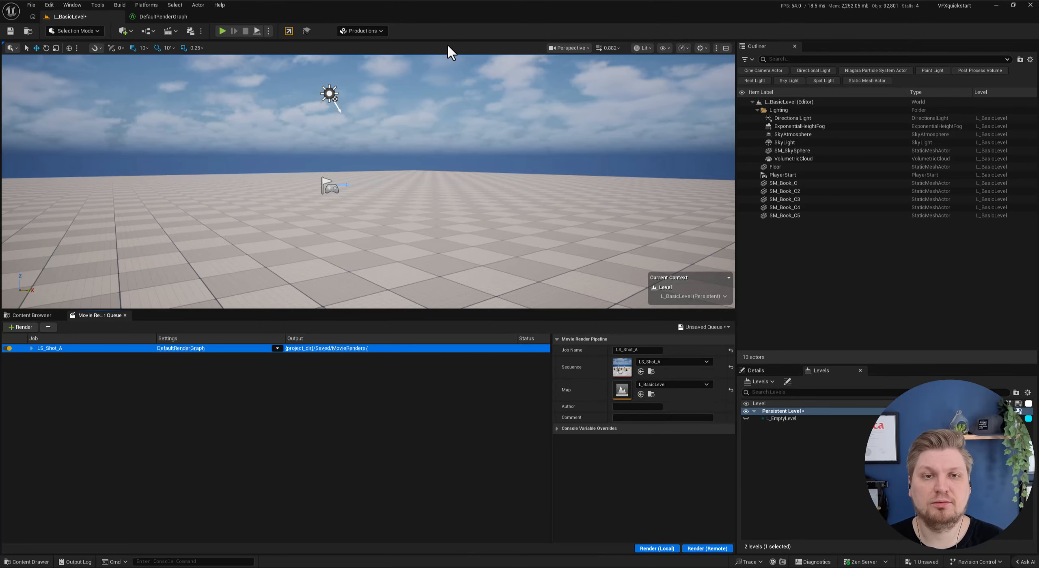
{"action": "double_click", "coordinate": [622, 368]}
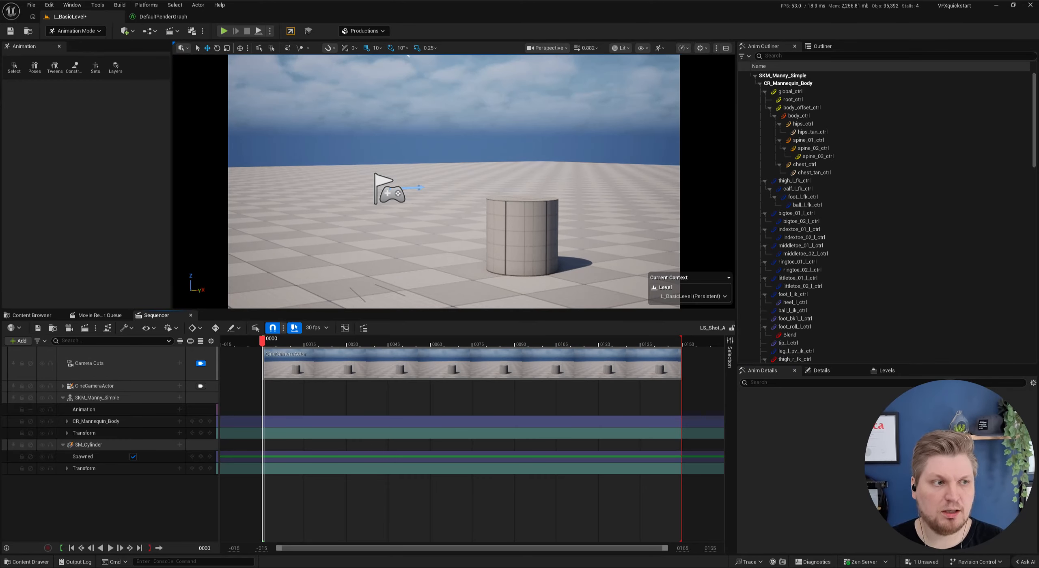
{"action": "left_click_drag", "start_coordinate": [274, 340], "coordinate": [313, 340]}
{"action": "left_click_drag", "start_coordinate": [431, 341], "coordinate": [285, 340]}
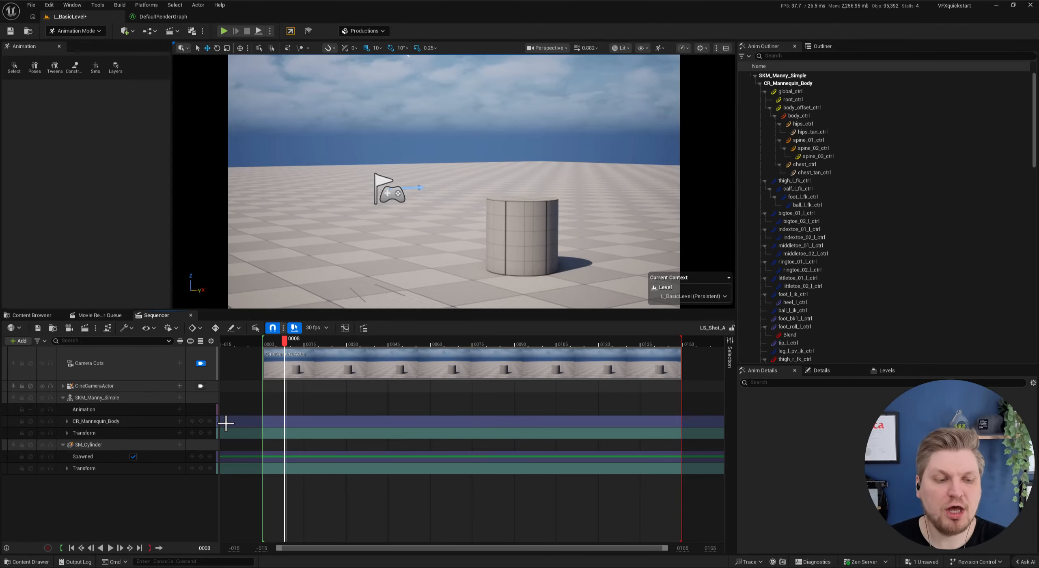
Run L_BasicLevel in the editor and scrub LS_Shot_A while the game plays.
{"action": "left_click", "coordinate": [232, 31]}
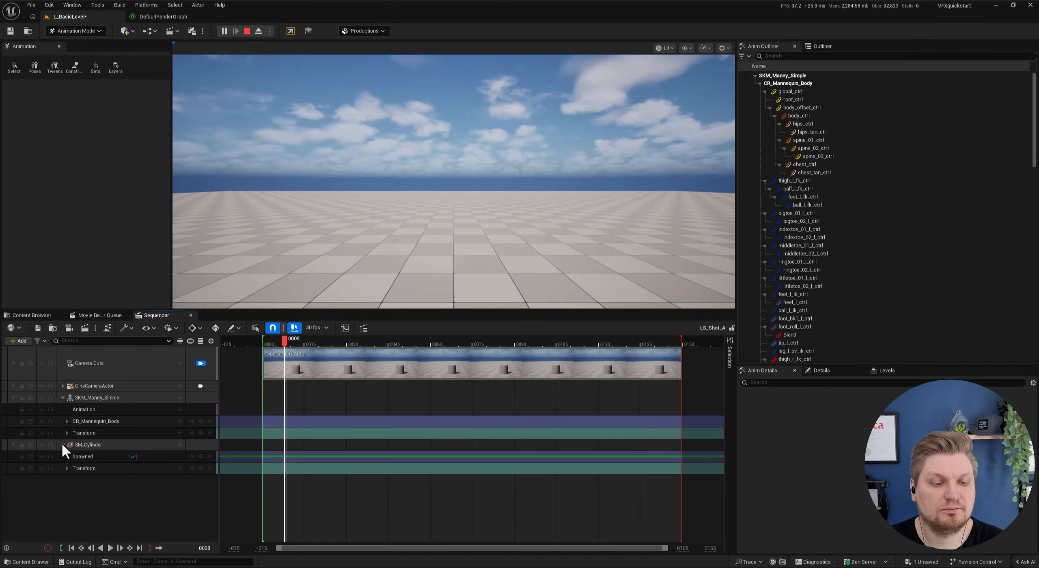
{"action": "left_click_drag", "start_coordinate": [283, 341], "coordinate": [303, 348]}
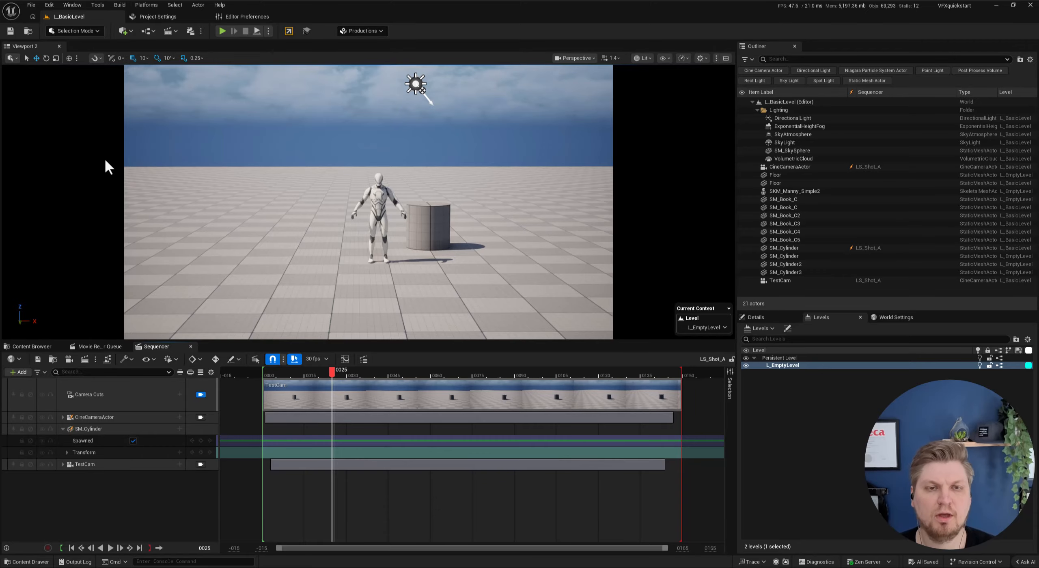
Scrub LS_Shot_A to frame 22 and start a play session of the level containing the mannequin and cylinders.
{"action": "left_click_drag", "start_coordinate": [292, 371], "coordinate": [323, 375]}
{"action": "left_click", "coordinate": [270, 370]}
{"action": "left_click", "coordinate": [222, 31]}
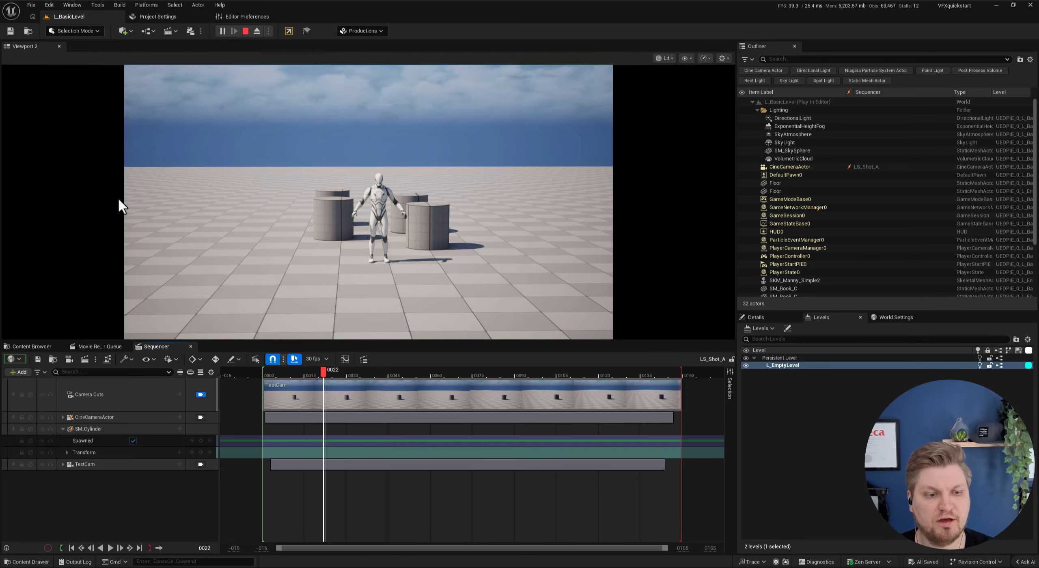
Select the CineCameraActor and Camera Cuts tracks in LS_Shot_A and toggle the viewport lock to the camera cuts.
{"action": "left_click", "coordinate": [109, 408]}
{"action": "left_click", "coordinate": [119, 418], "text": "ctrl"}
{"action": "left_click", "coordinate": [154, 418]}
{"action": "left_click", "coordinate": [142, 396]}
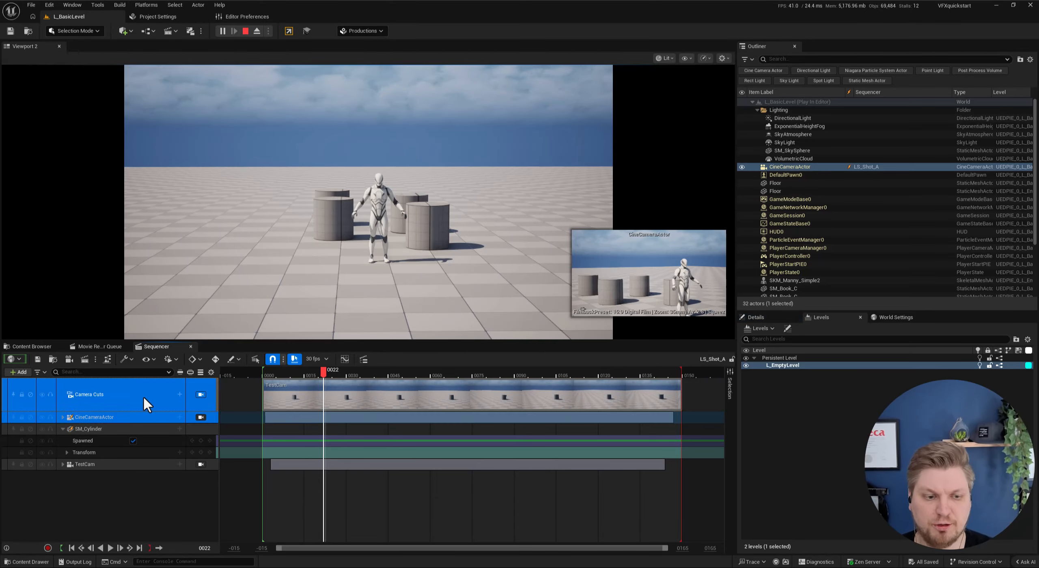
{"action": "left_click", "coordinate": [201, 395]}
{"action": "left_click", "coordinate": [200, 394]}
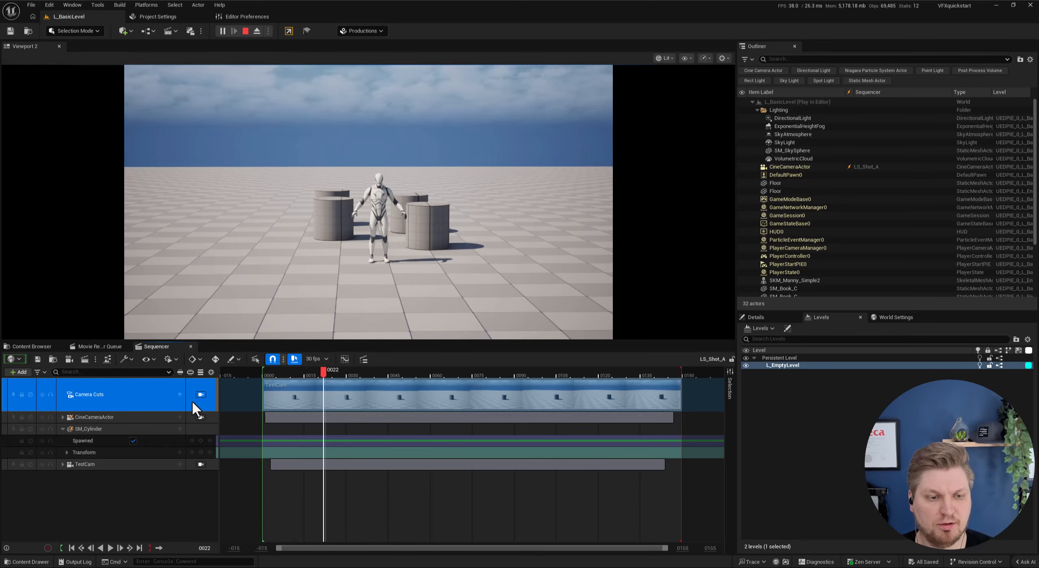
Play LS_Shot_A through to its end in the running level and stop the play session.
{"action": "left_click_drag", "start_coordinate": [320, 377], "coordinate": [364, 386]}
{"action": "key", "text": "space"}
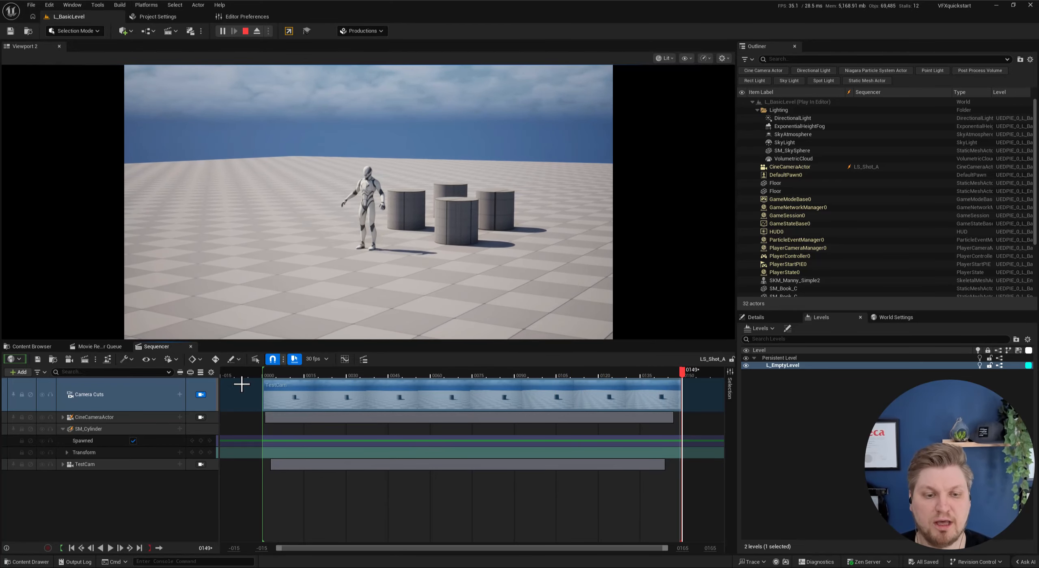
{"action": "left_click", "coordinate": [101, 548]}
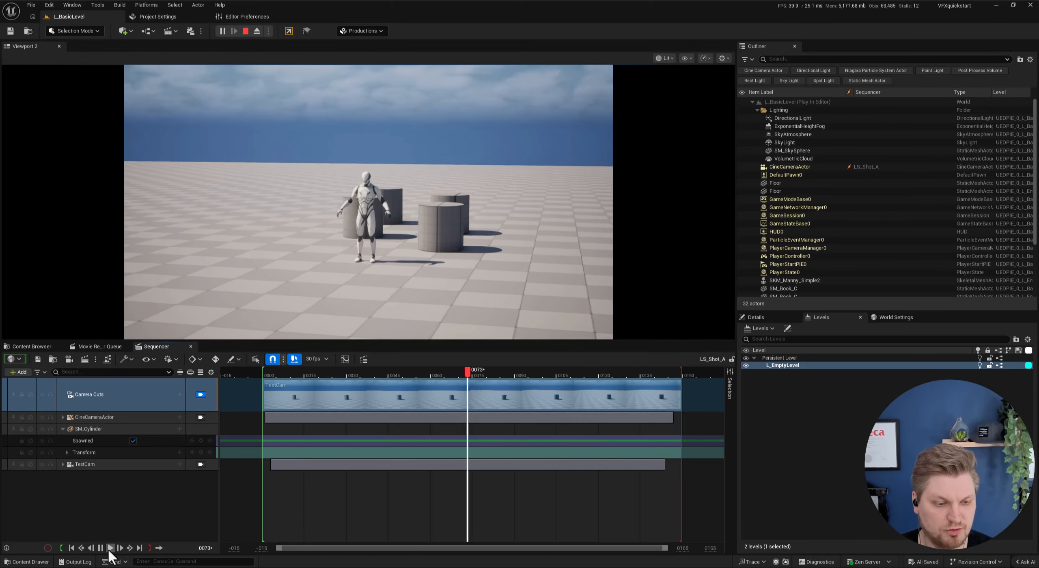
{"action": "left_click", "coordinate": [110, 548]}
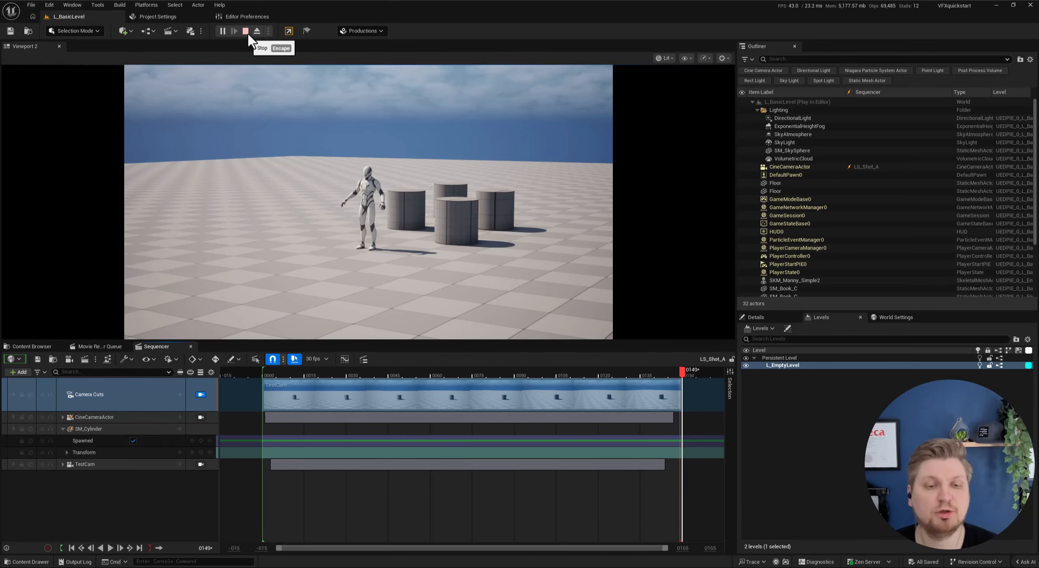
{"action": "left_click", "coordinate": [246, 32]}
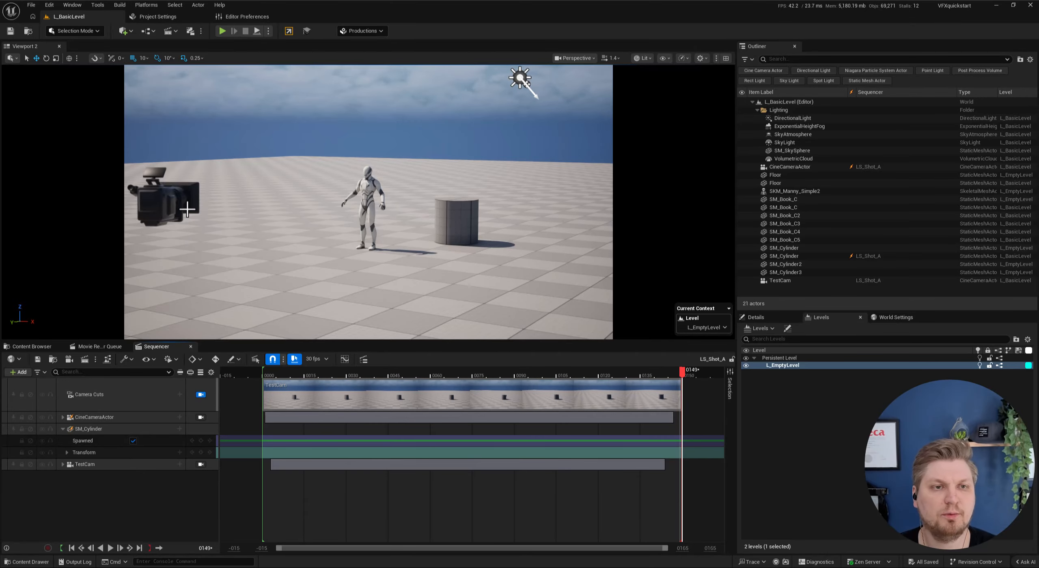
Review the Quick Render modes, configuration and output options.
{"action": "left_click", "coordinate": [201, 32]}
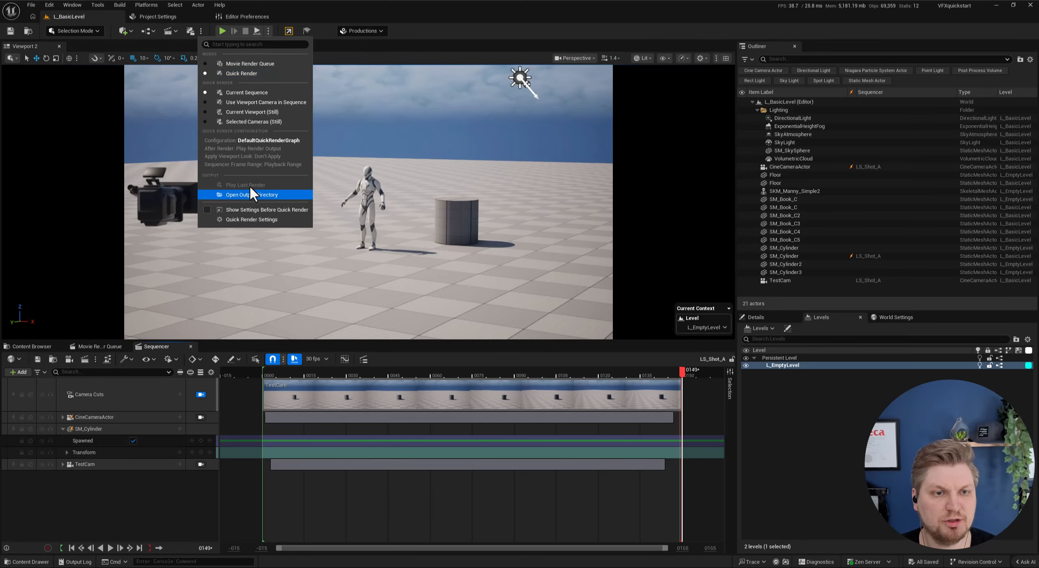
{"action": "key", "text": "Escape"}
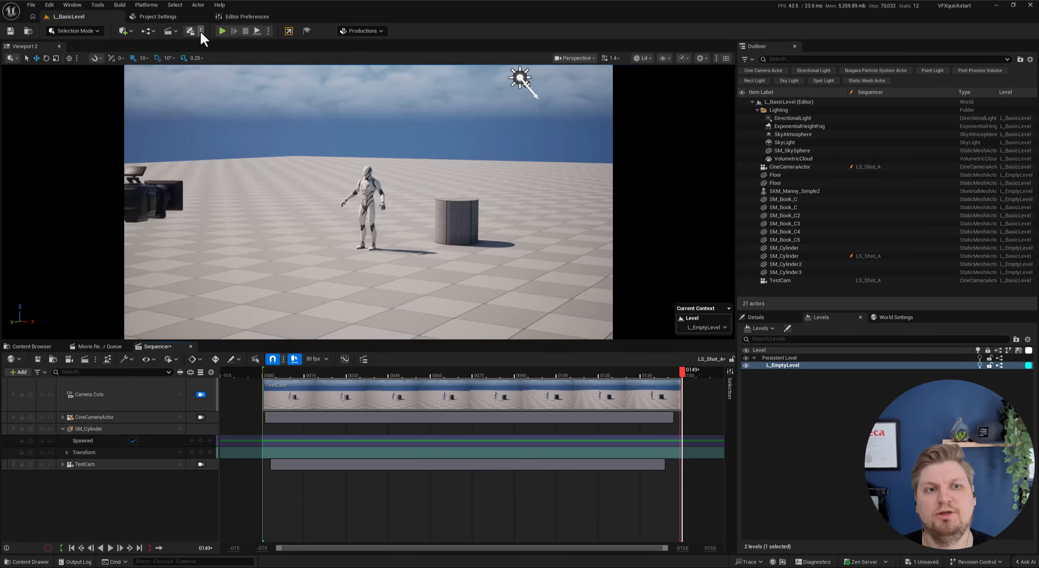
{"action": "left_click", "coordinate": [200, 31]}
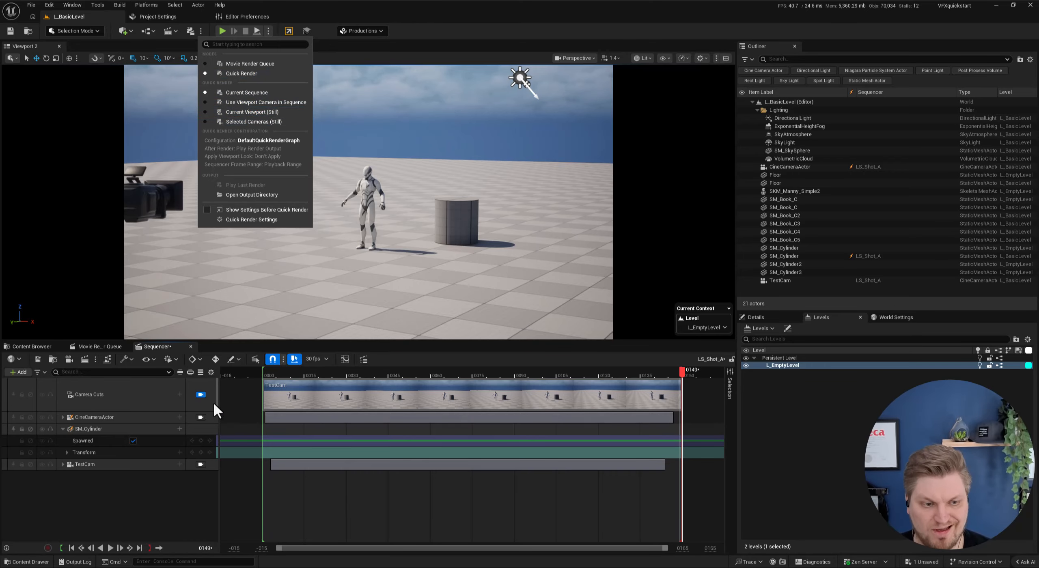
Dismiss the render options and select the CineCameraActor track in LS_Shot_A.
{"action": "left_click", "coordinate": [117, 406]}
{"action": "left_click", "coordinate": [104, 409]}
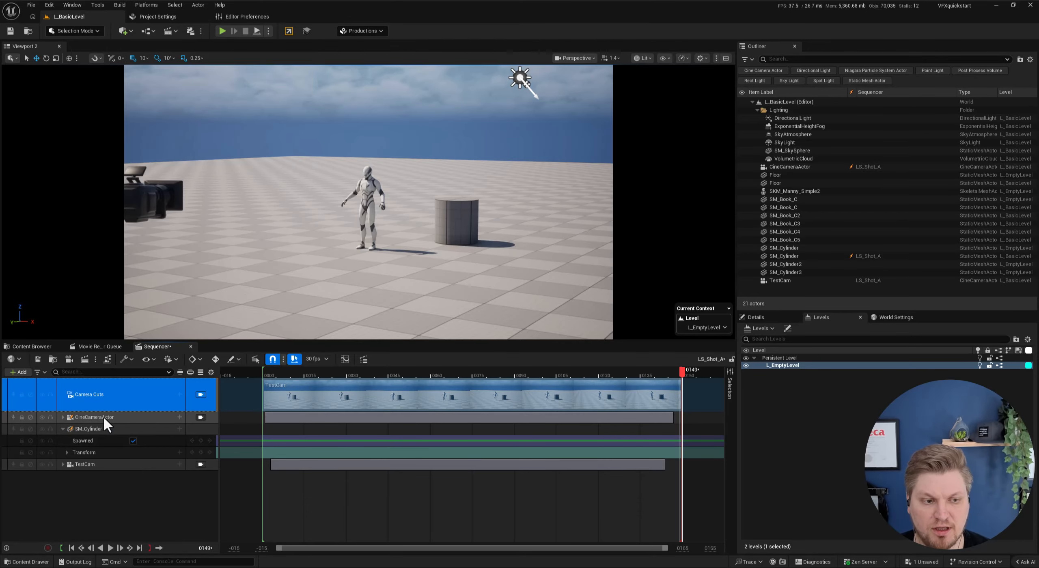
{"action": "left_click", "coordinate": [103, 417], "text": "ctrl"}
{"action": "left_click", "coordinate": [109, 417]}
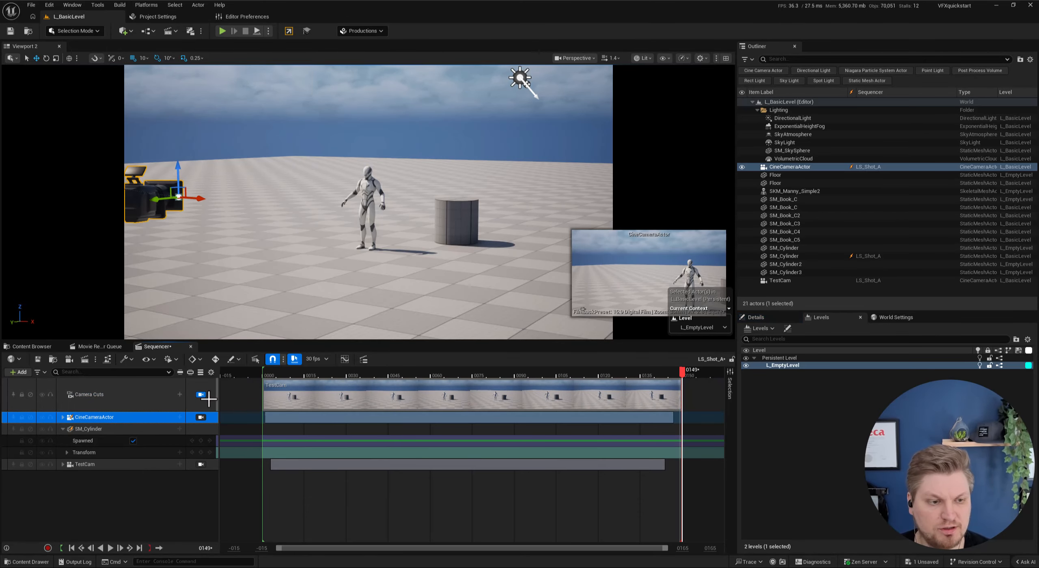
Select the Camera Cuts track, set Quick Render to Current Viewport (Still), and render the still.
{"action": "left_click", "coordinate": [125, 408]}
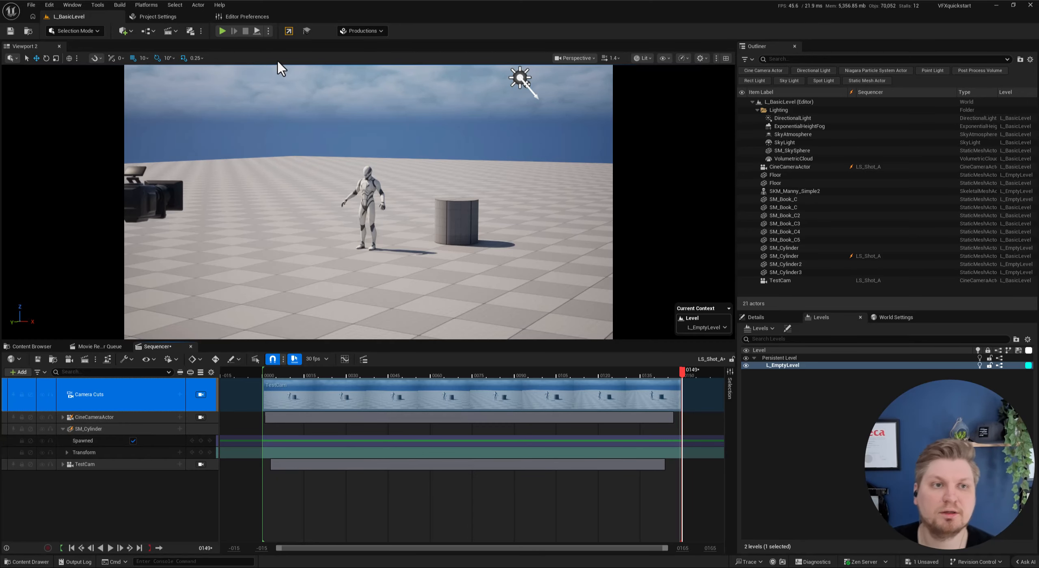
{"action": "left_click", "coordinate": [197, 30]}
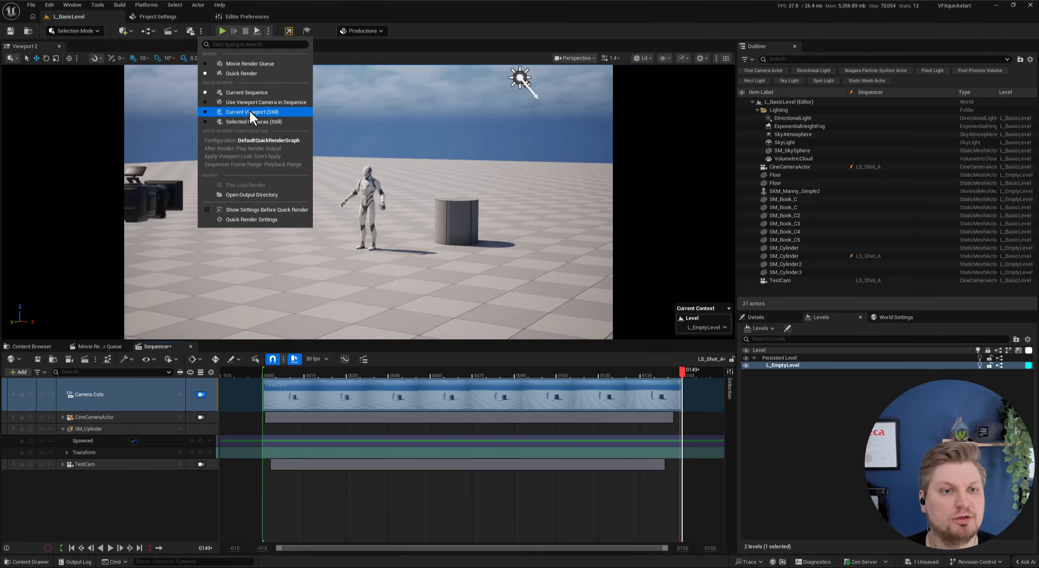
{"action": "left_click", "coordinate": [250, 112]}
{"action": "left_click", "coordinate": [189, 31]}
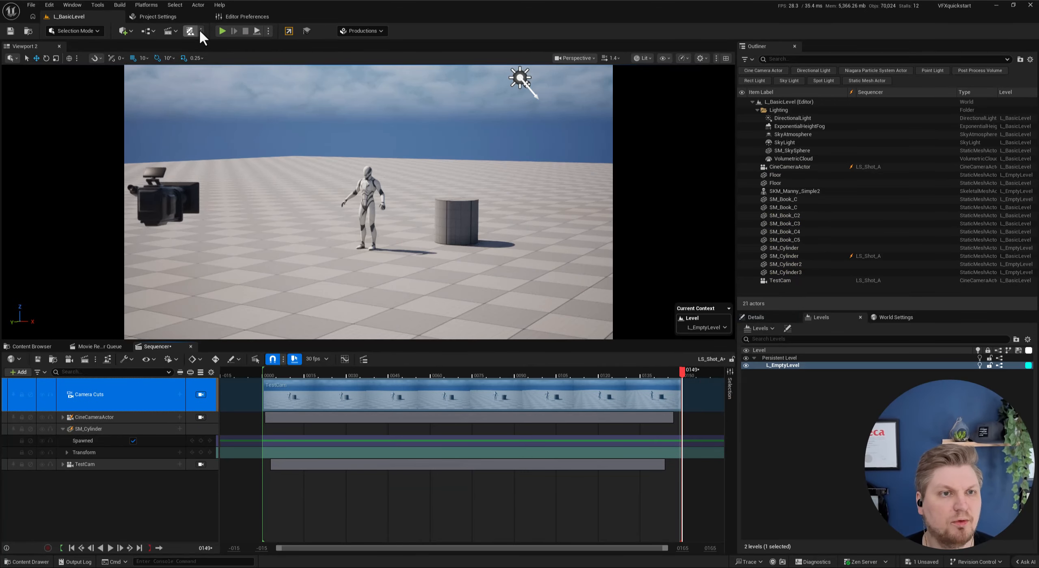
Switch Quick Render to Use Viewport Camera in Sequence and render LS_Shot_A through the viewport camera.
{"action": "left_click", "coordinate": [201, 31]}
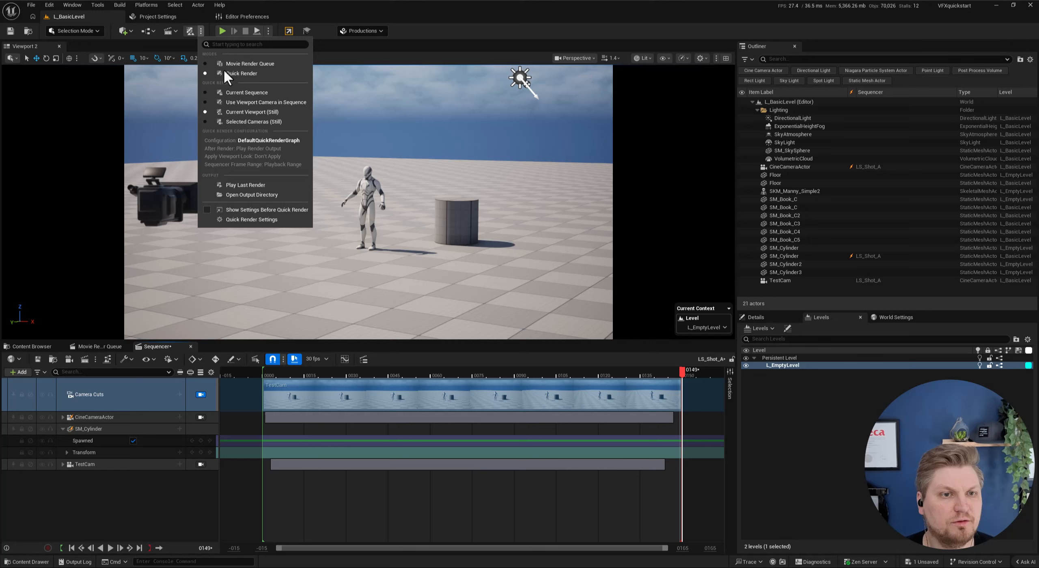
{"action": "left_click", "coordinate": [235, 102]}
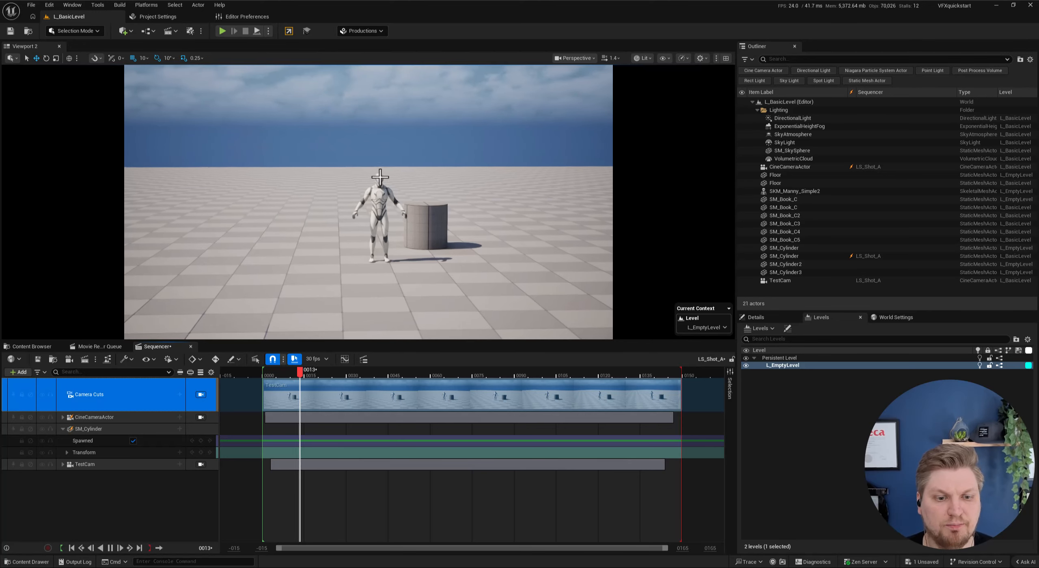
{"action": "left_click", "coordinate": [191, 30]}
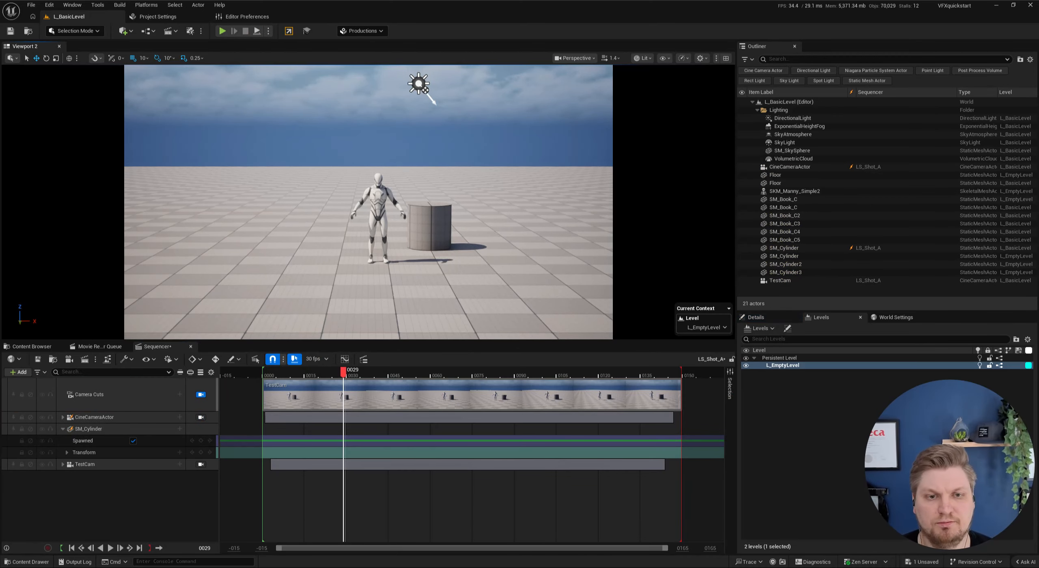
{"action": "key", "text": "super+e"}
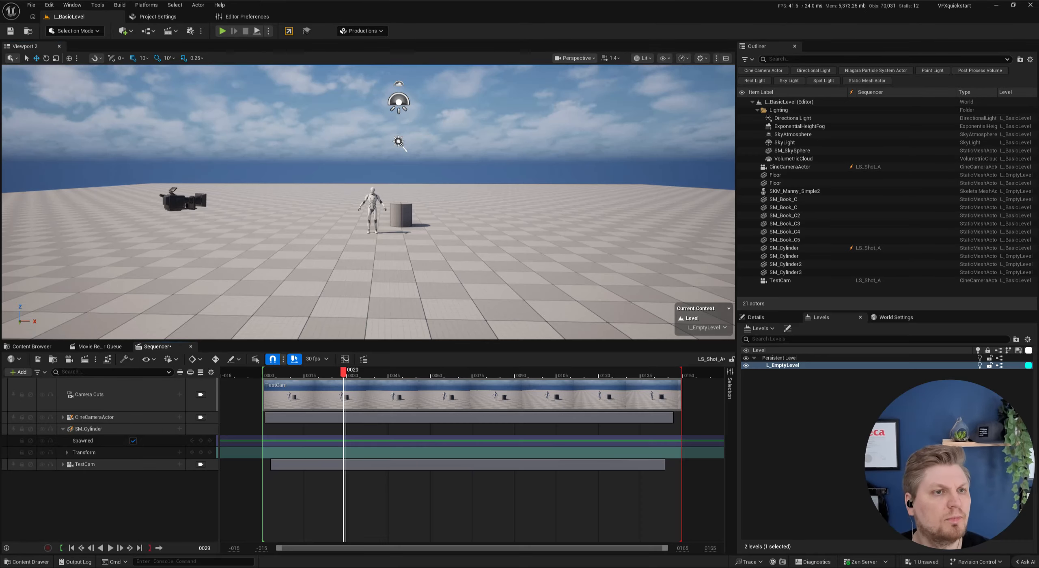
Review the Quick Render modes, dismiss the options, and reframe the free viewport closer to the mannequin and cylinder.
{"action": "left_click", "coordinate": [201, 31]}
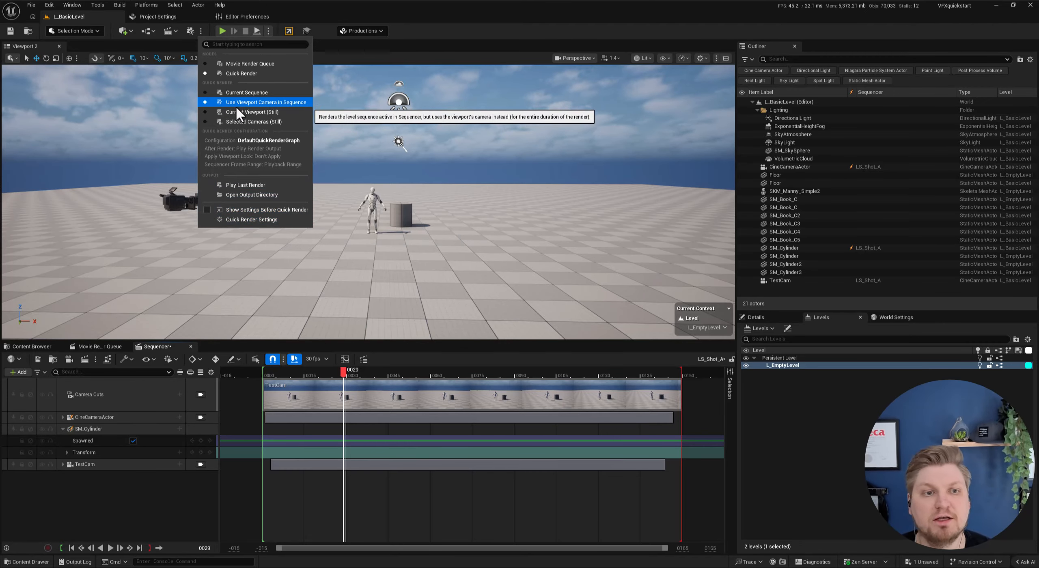
{"action": "left_click", "coordinate": [427, 61]}
{"action": "right_click_drag", "start_coordinate": [328, 188], "coordinate": [336, 191]}
{"action": "key", "text": "w"}
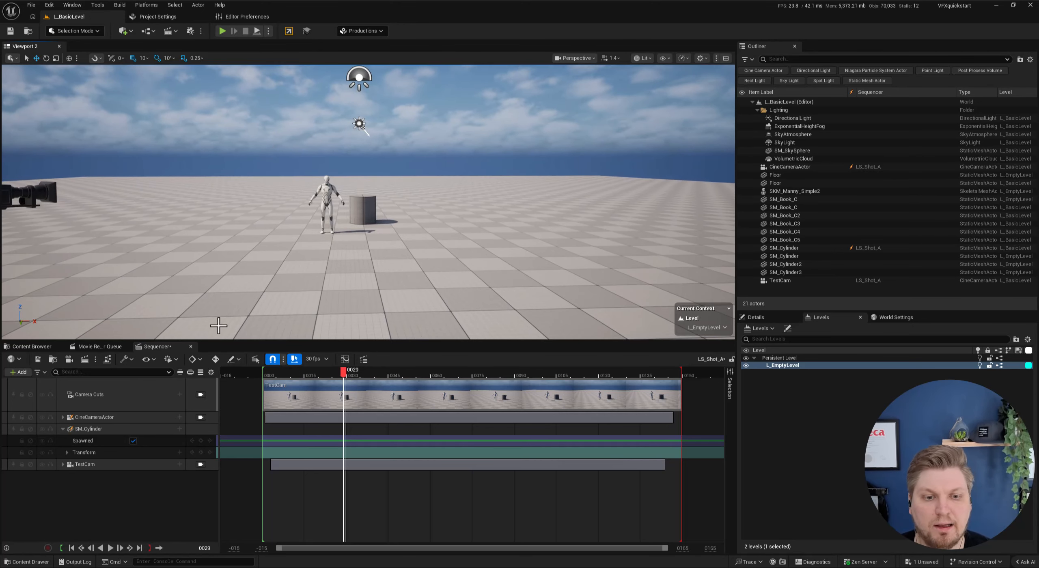